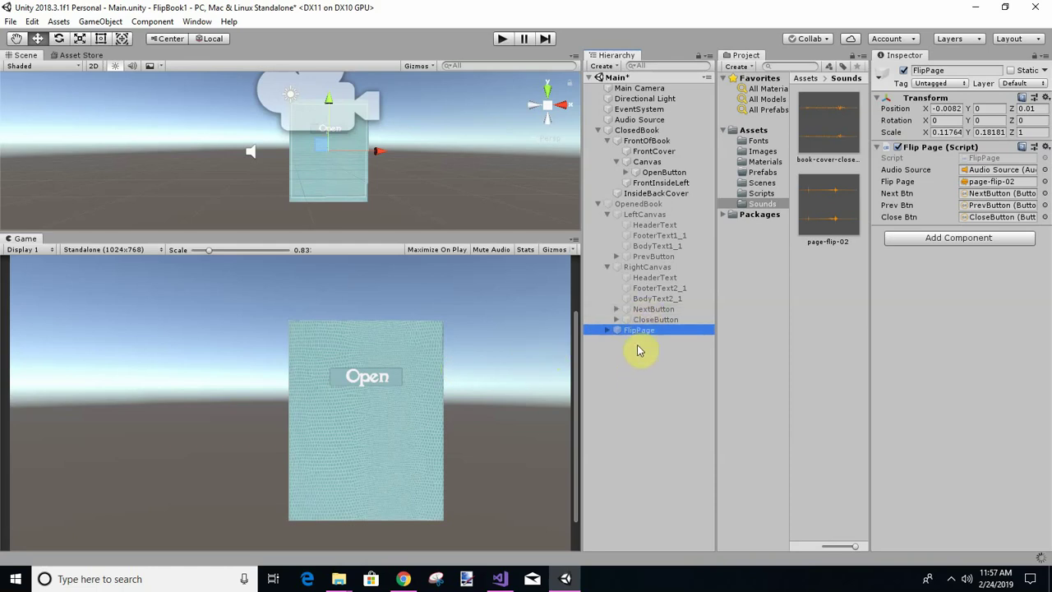
- Switch from Unity to the FlipPage.cs script open in Visual Studio
{"action": "left_click_drag", "start_coordinate": [639, 329], "coordinate": [663, 320]}
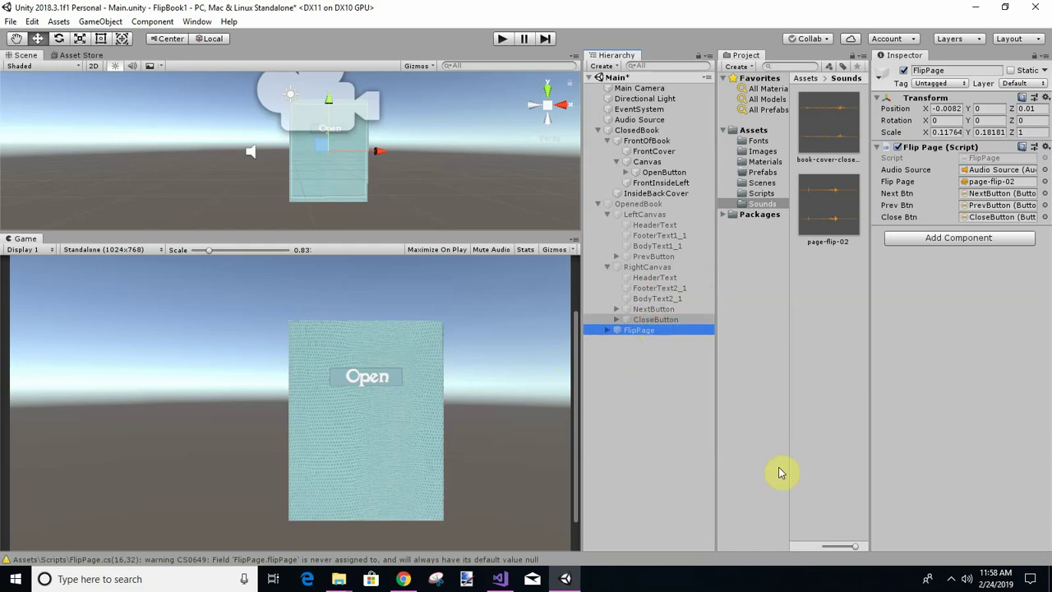
{"action": "left_click", "coordinate": [500, 578]}
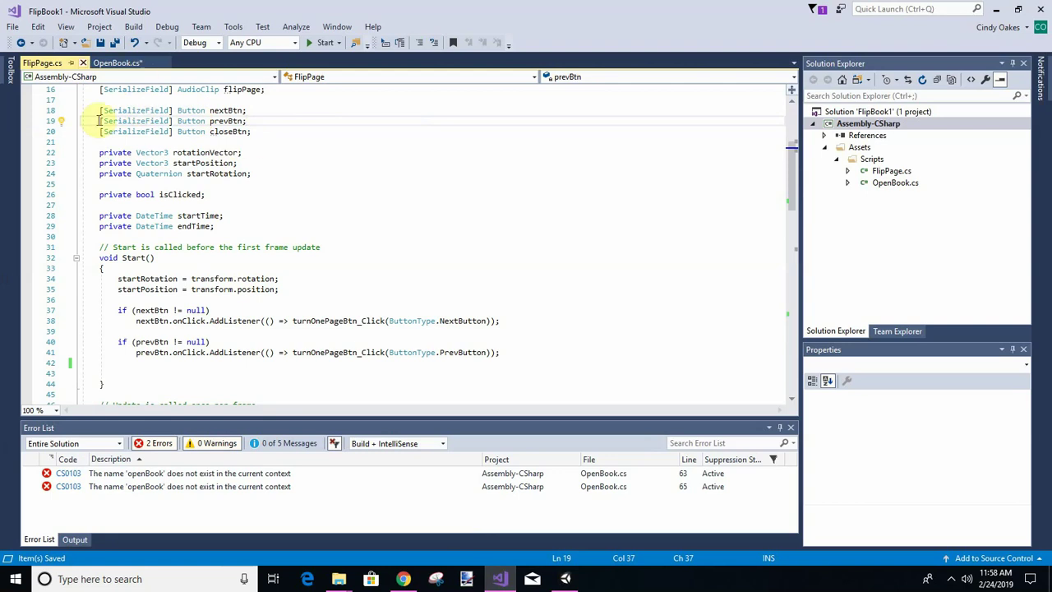
- Duplicate the prevBtn listener if-block in Start directly below the original
{"action": "scroll", "coordinate": [238, 148], "scroll_direction": "up", "scroll_amount": 5}
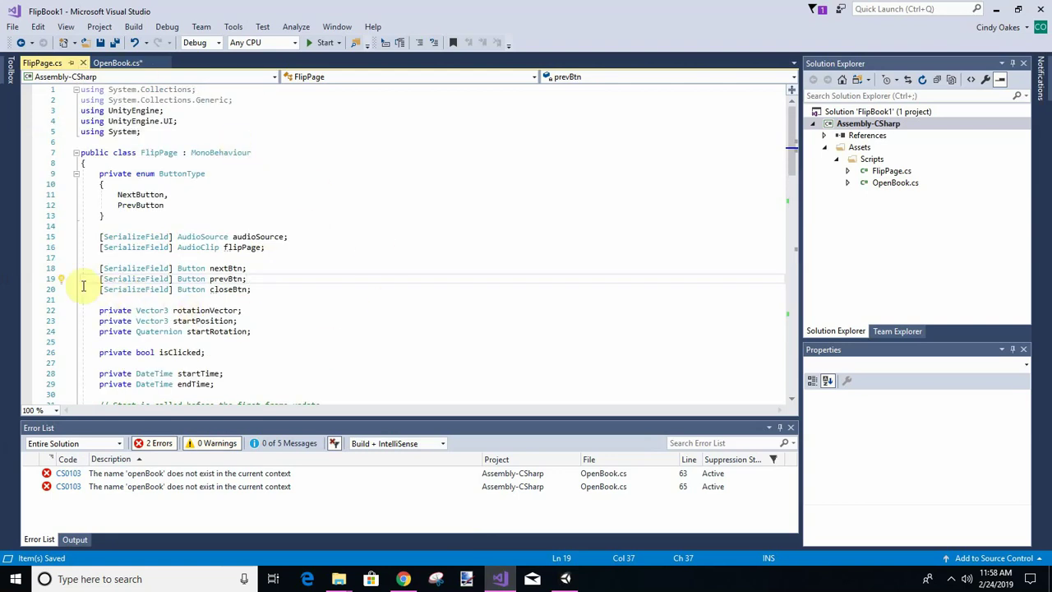
{"action": "left_click_drag", "start_coordinate": [90, 290], "coordinate": [297, 295]}
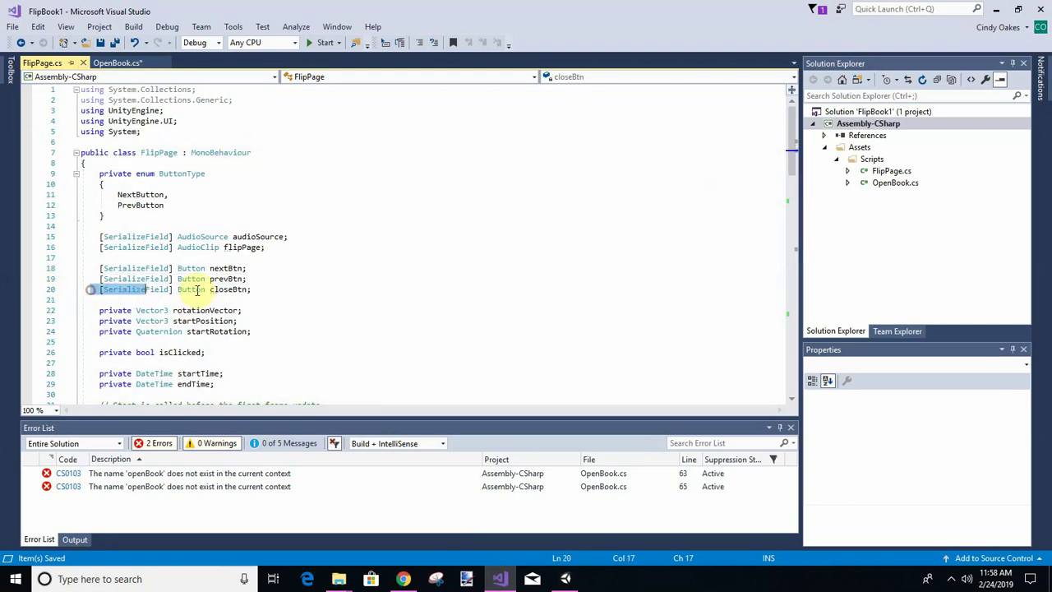
{"action": "scroll", "coordinate": [362, 297], "scroll_direction": "down", "scroll_amount": 3}
{"action": "scroll", "coordinate": [362, 296], "scroll_direction": "down", "scroll_amount": 1}
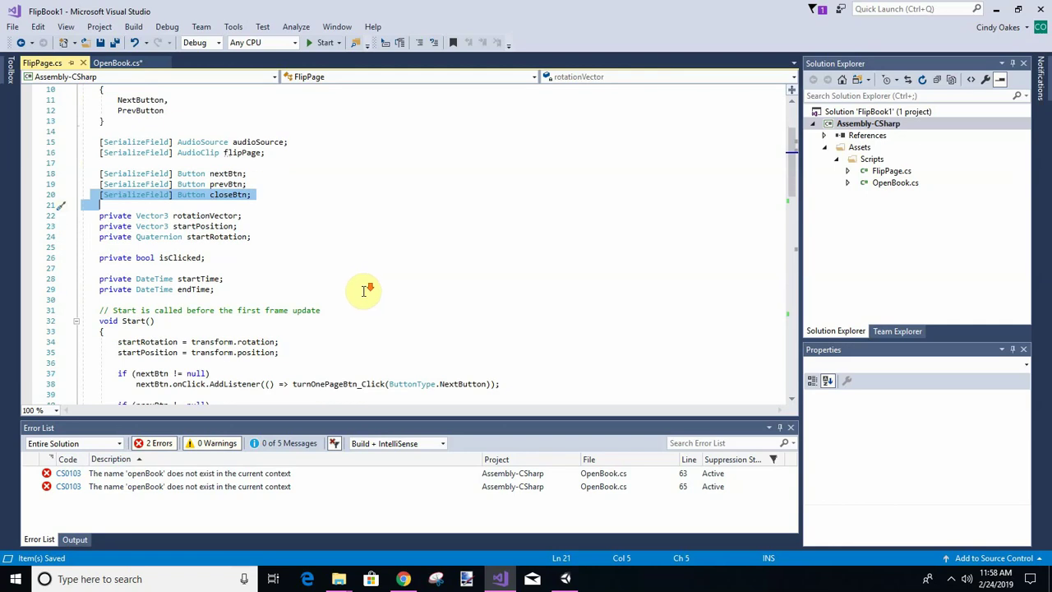
{"action": "scroll", "coordinate": [362, 297], "scroll_direction": "down", "scroll_amount": 2}
{"action": "scroll", "coordinate": [246, 297], "scroll_direction": "down", "scroll_amount": 1}
{"action": "left_click_drag", "start_coordinate": [104, 279], "coordinate": [523, 294]}
{"action": "key", "text": "ctrl+c"}
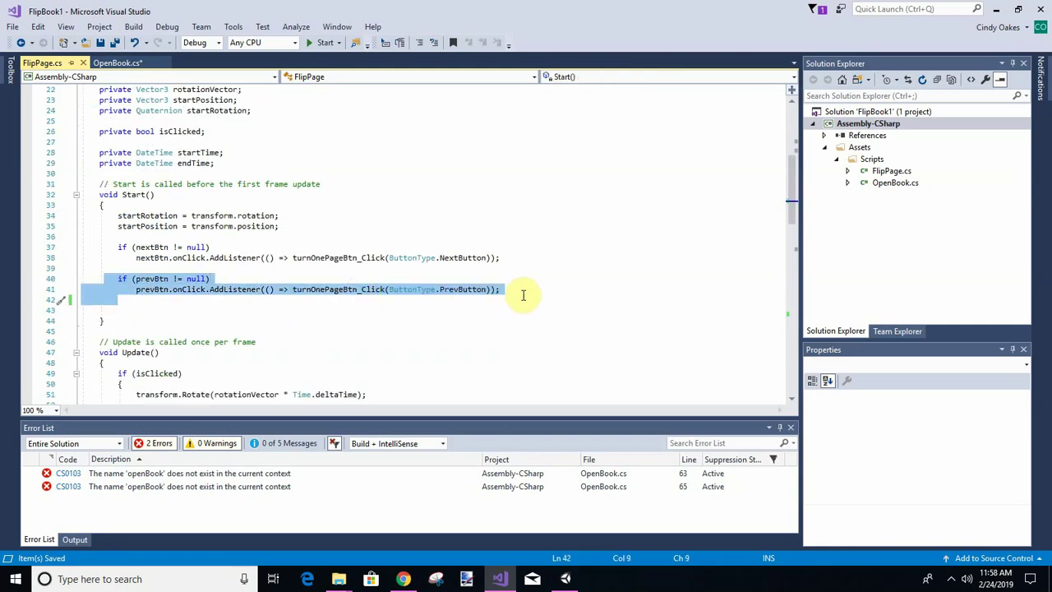
{"action": "left_click", "coordinate": [137, 311]}
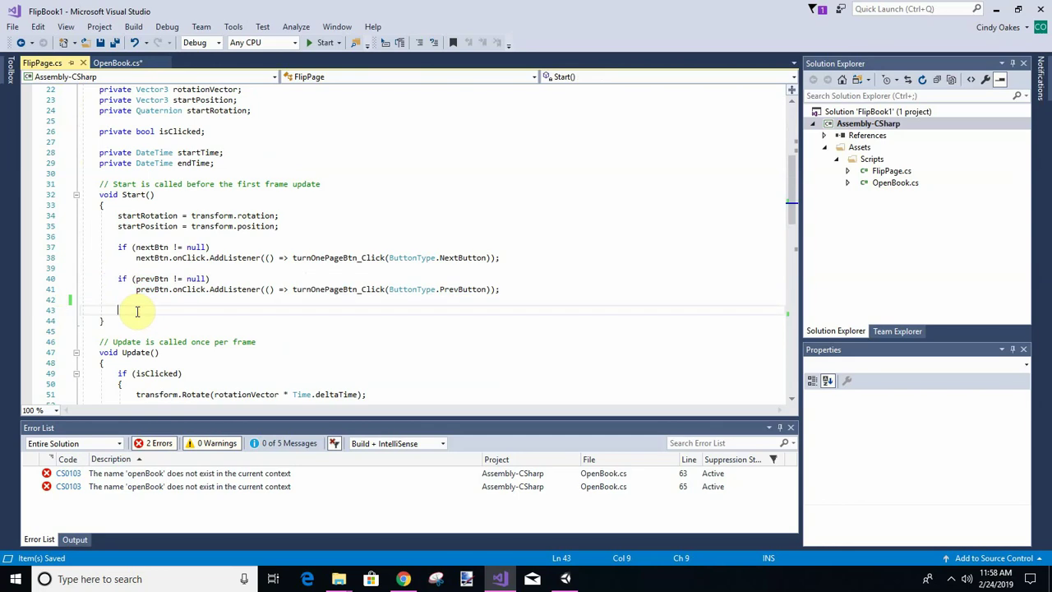
{"action": "key", "text": "ctrl+v"}
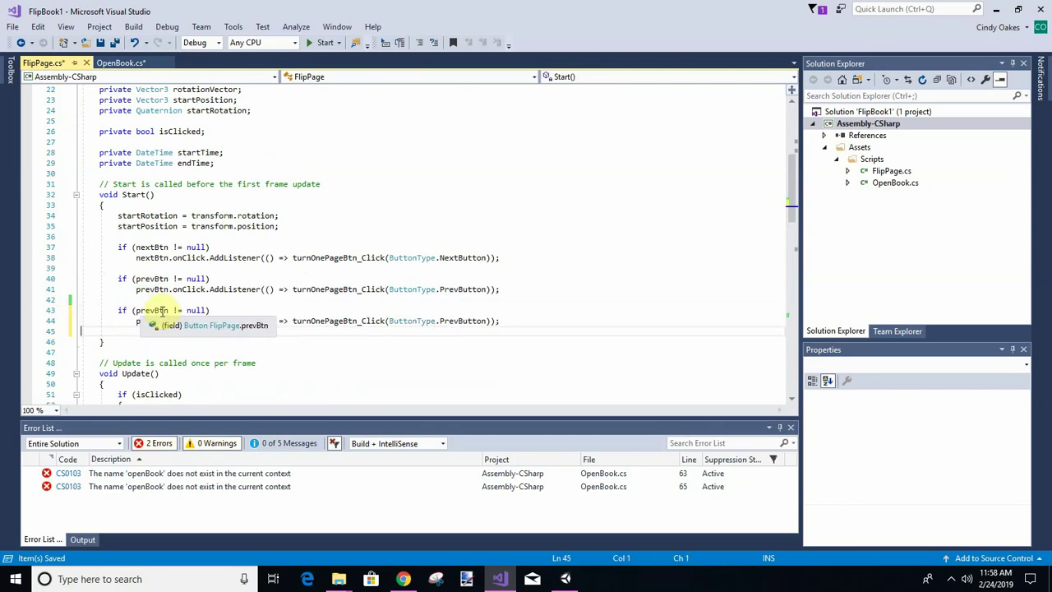
- Rename prevBtn to closeBtn in the copied block's null check and listener line
{"action": "left_click", "coordinate": [156, 310]}
{"action": "key", "text": "BackSpace"}
{"action": "key", "text": "BackSpace"}
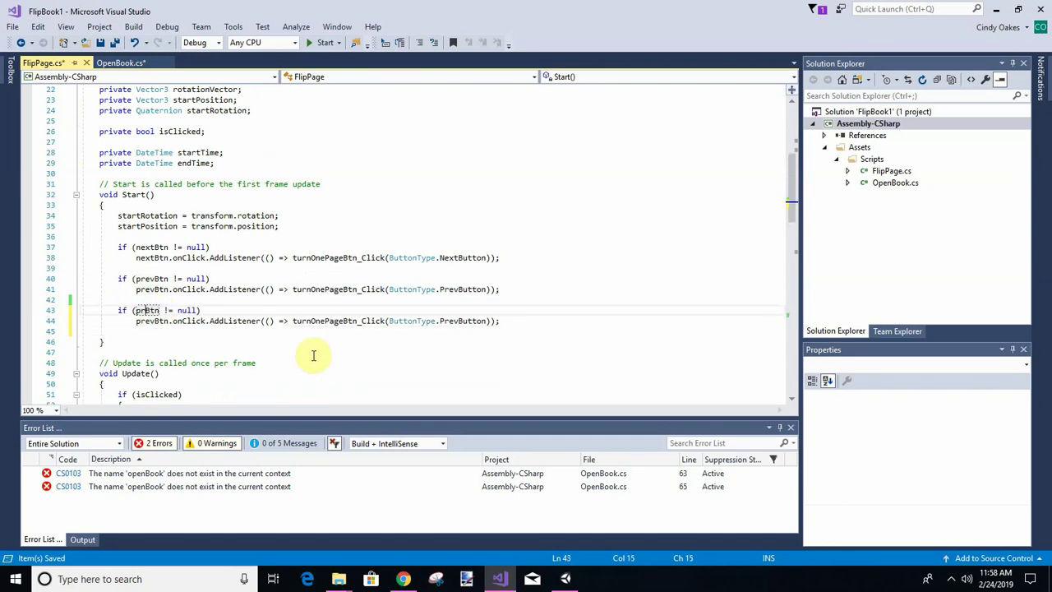
{"action": "key", "text": "BackSpace"}
{"action": "key", "text": "BackSpace"}
{"action": "type", "text": "close"}
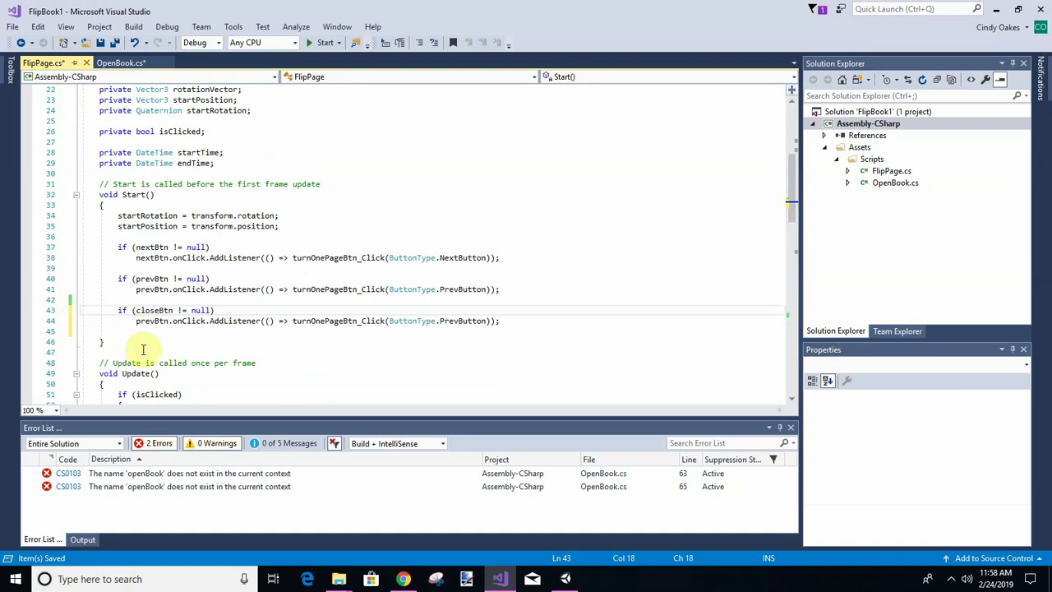
{"action": "left_click", "coordinate": [156, 321]}
{"action": "key", "text": "BackSpace"}
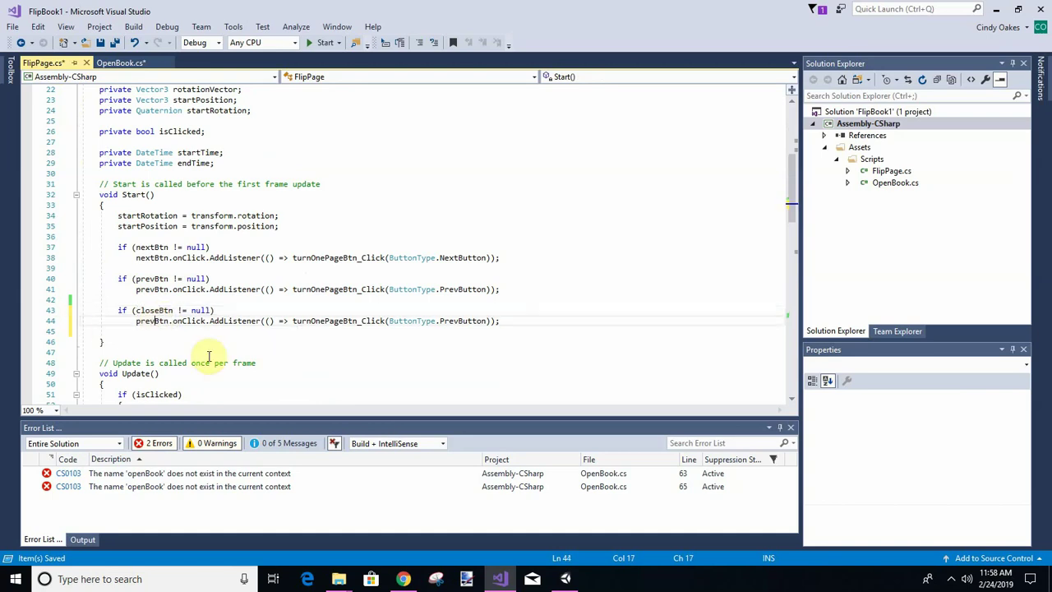
{"action": "key", "text": "BackSpace"}
{"action": "key", "text": "BackSpace"}
{"action": "key", "text": "BackSpace"}
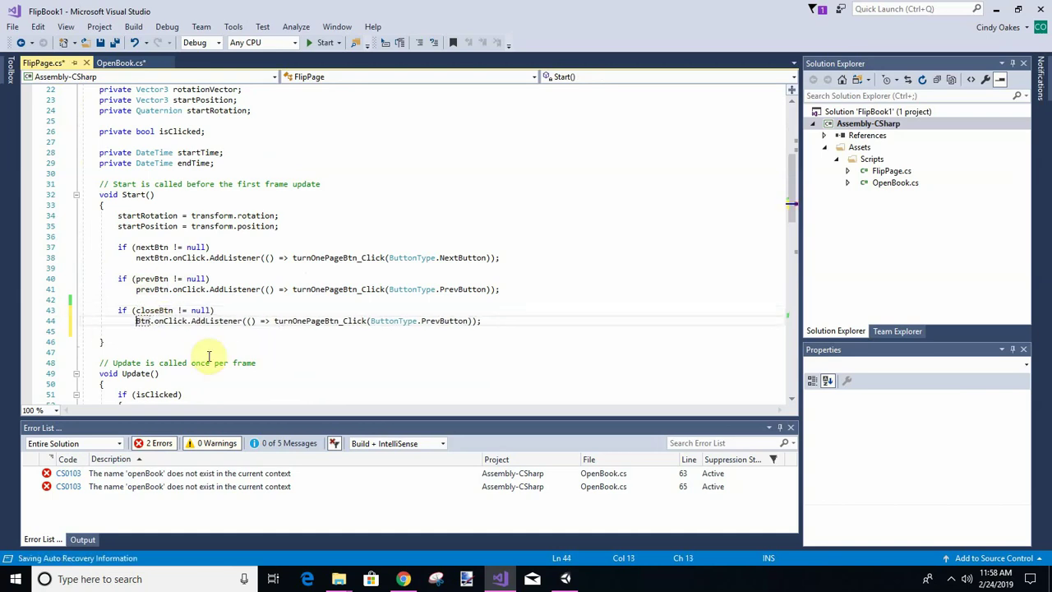
{"action": "type", "text": "close"}
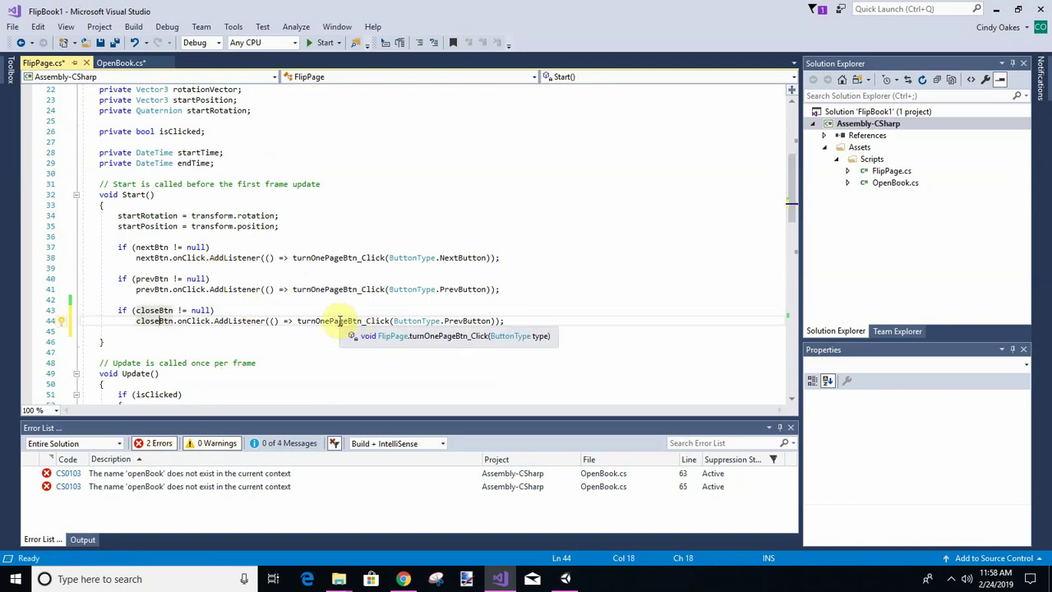
- Make the copied listener call closeBookBtn_Click() with no argument, then save all scripts
{"action": "left_click", "coordinate": [348, 321]}
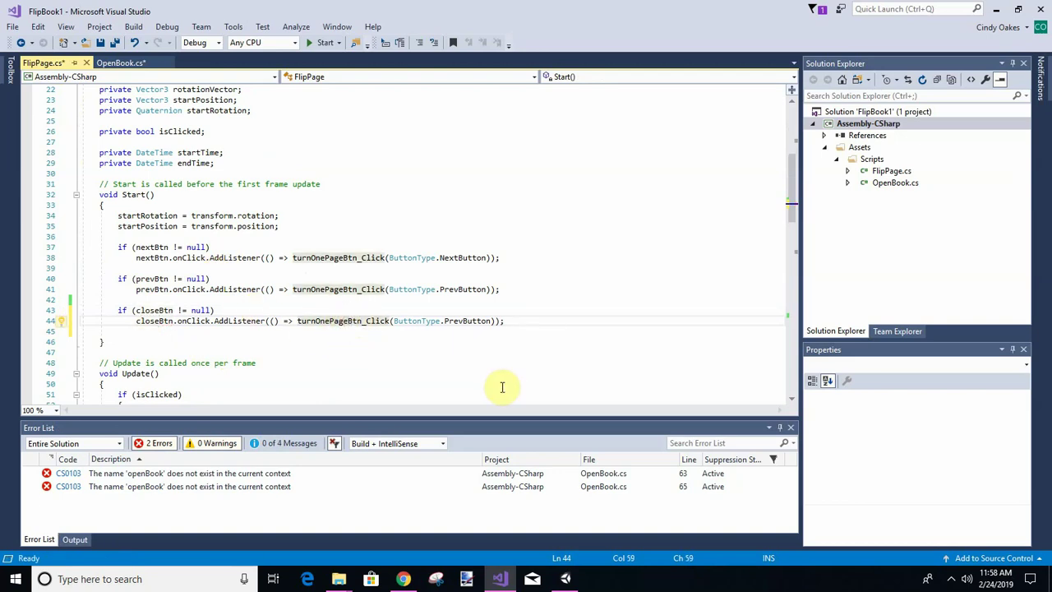
{"action": "key", "text": "BackSpace"}
{"action": "key", "text": "BackSpace"}
{"action": "key", "text": "BackSpace"}
{"action": "key", "text": "BackSpace"}
{"action": "key", "text": "BackSpace"}
{"action": "key", "text": "BackSpace"}
{"action": "key", "text": "BackSpace"}
{"action": "key", "text": "BackSpace"}
{"action": "key", "text": "BackSpace"}
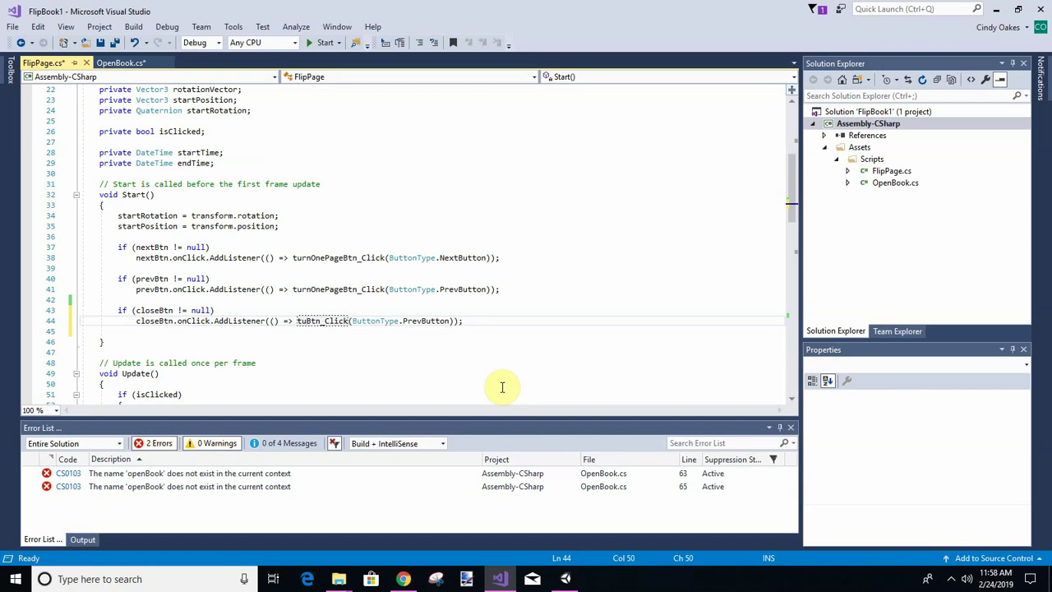
{"action": "key", "text": "BackSpace"}
{"action": "key", "text": "BackSpace"}
{"action": "type", "text": "close"}
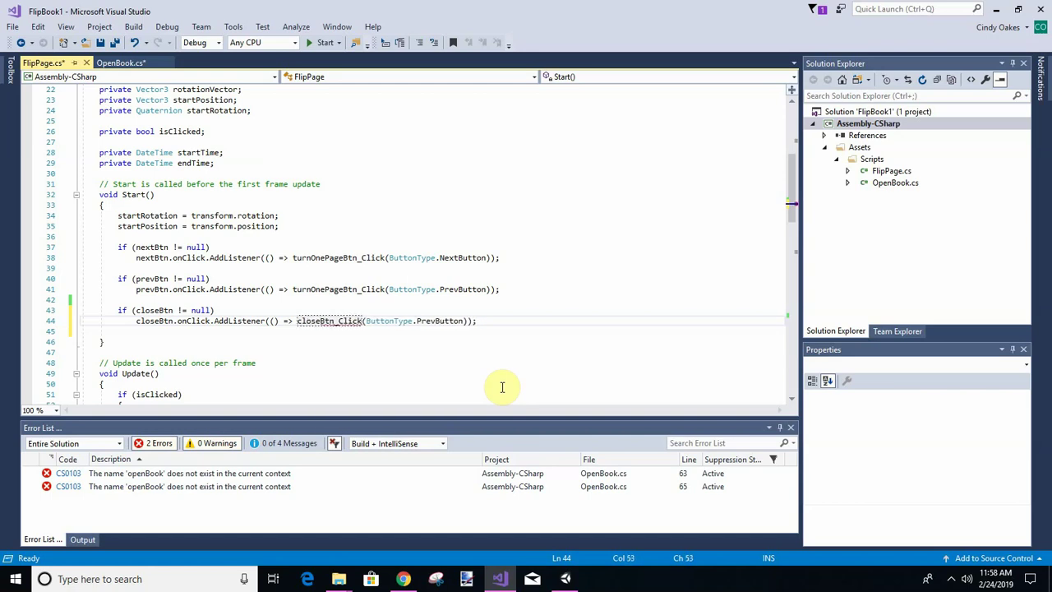
{"action": "type", "text": "Book"}
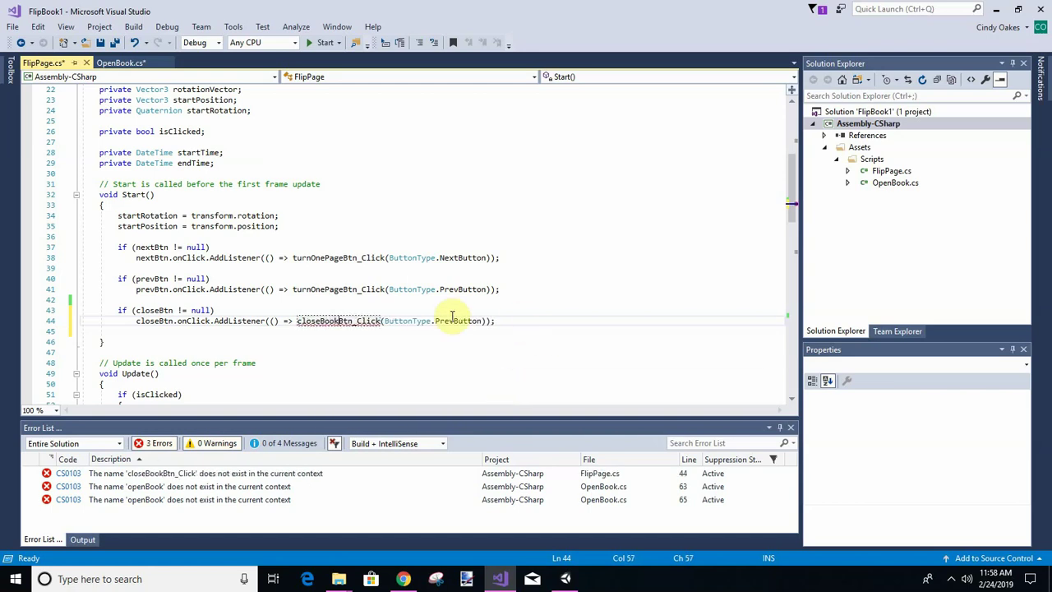
{"action": "left_click", "coordinate": [480, 320]}
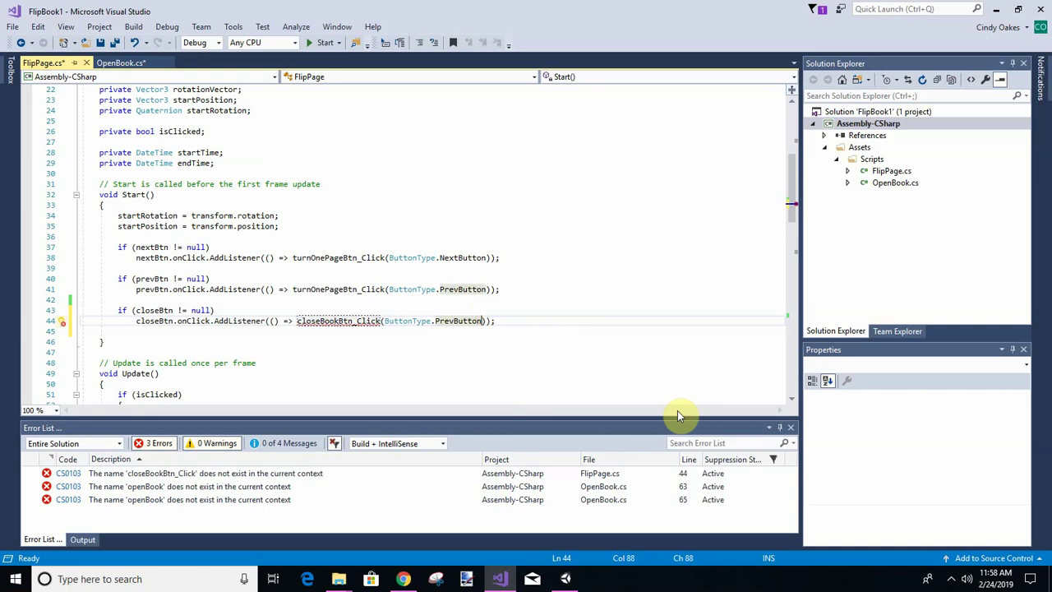
{"action": "key", "text": "BackSpace"}
{"action": "key", "text": "BackSpace"}
{"action": "key", "text": "BackSpace"}
{"action": "key", "text": "BackSpace"}
{"action": "key", "text": "BackSpace"}
{"action": "key", "text": "BackSpace"}
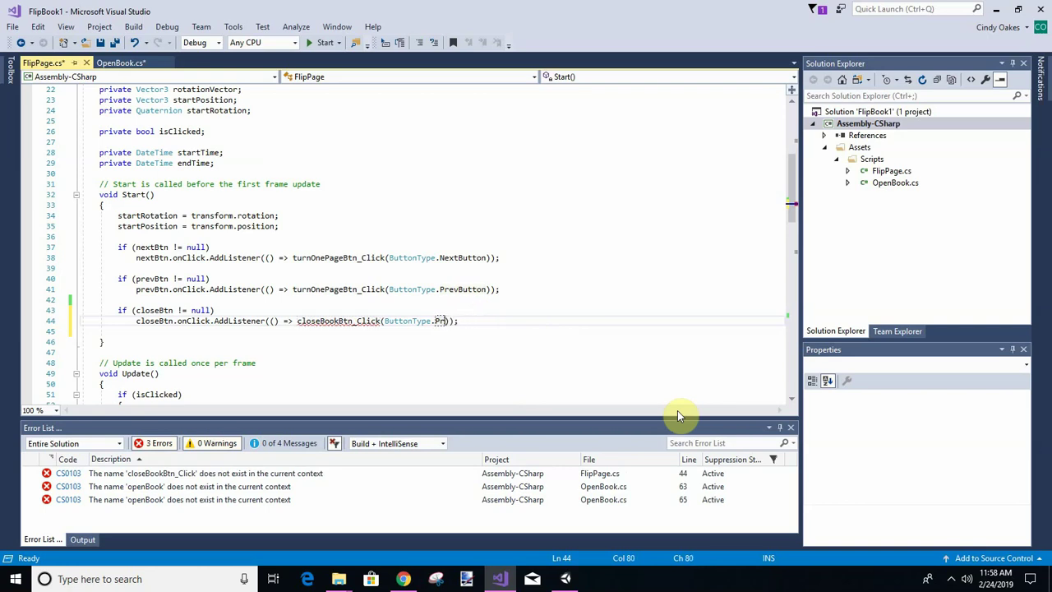
{"action": "key", "text": "BackSpace"}
{"action": "key", "text": "BackSpace"}
{"action": "key", "text": "BackSpace"}
{"action": "key", "text": "BackSpace"}
{"action": "key", "text": "BackSpace"}
{"action": "key", "text": "BackSpace"}
{"action": "key", "text": "BackSpace"}
{"action": "key", "text": "BackSpace"}
{"action": "key", "text": "BackSpace"}
{"action": "key", "text": "BackSpace"}
{"action": "key", "text": "BackSpace"}
{"action": "key", "text": "BackSpace"}
{"action": "key", "text": "ctrl+s"}
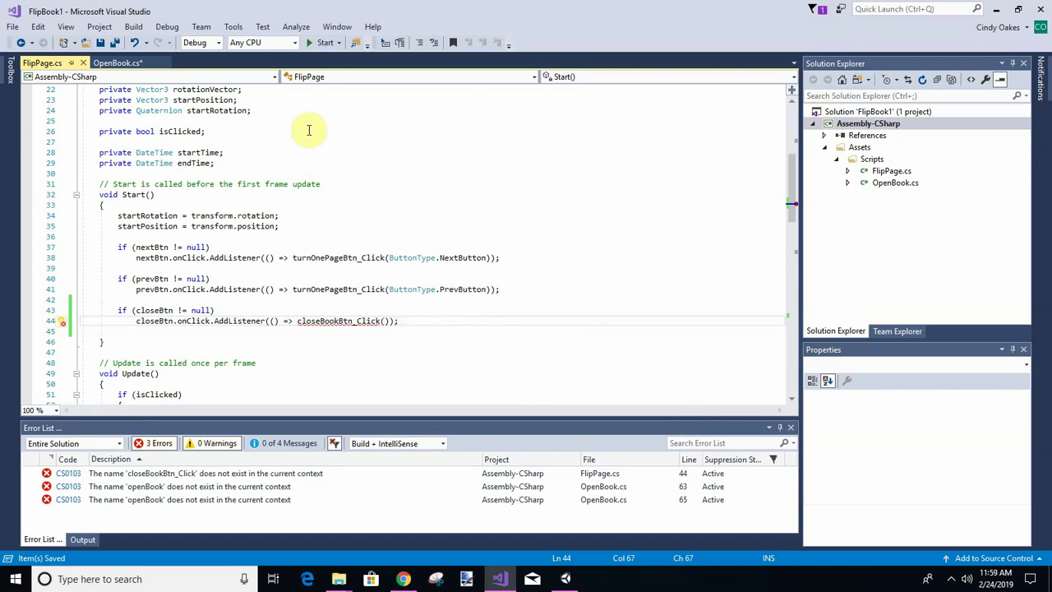
{"action": "left_click", "coordinate": [115, 45]}
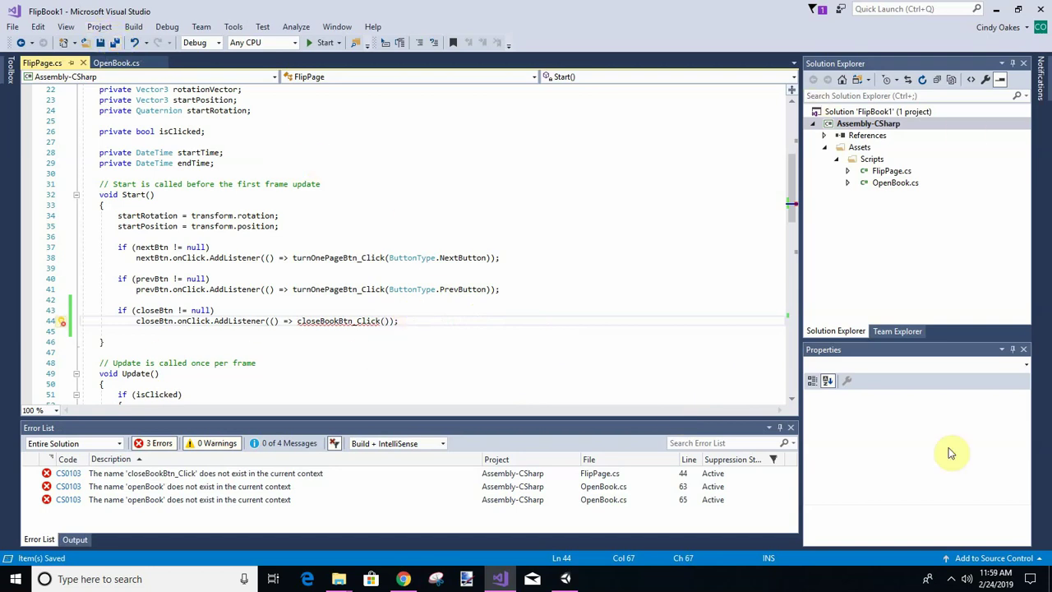
- In Unity's Assets/Scripts folder, create a new C# script named AppEvents
{"action": "left_click", "coordinate": [566, 578]}
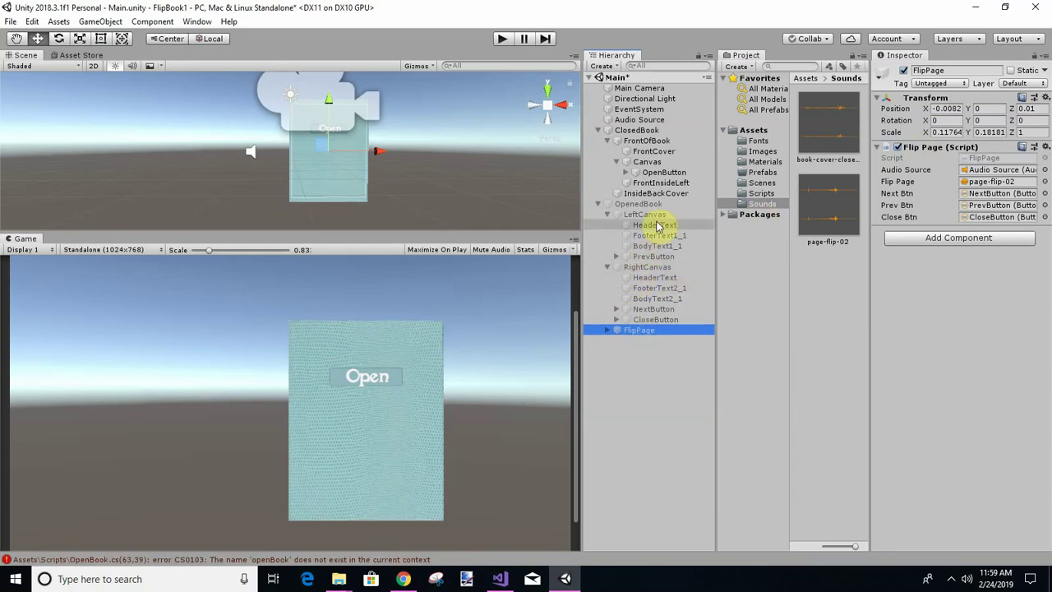
{"action": "left_click", "coordinate": [762, 195]}
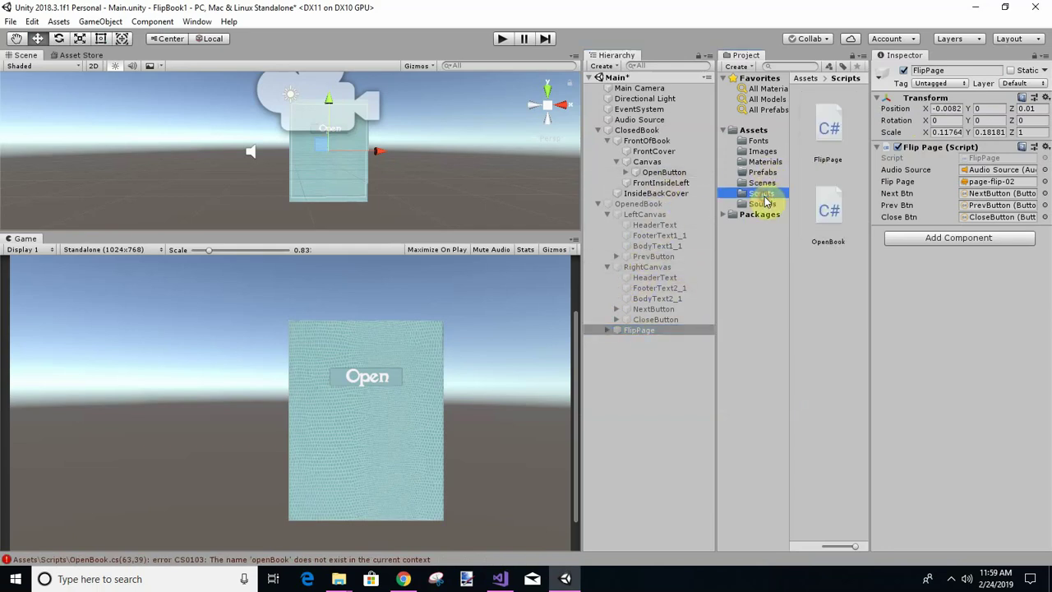
{"action": "right_click", "coordinate": [802, 287]}
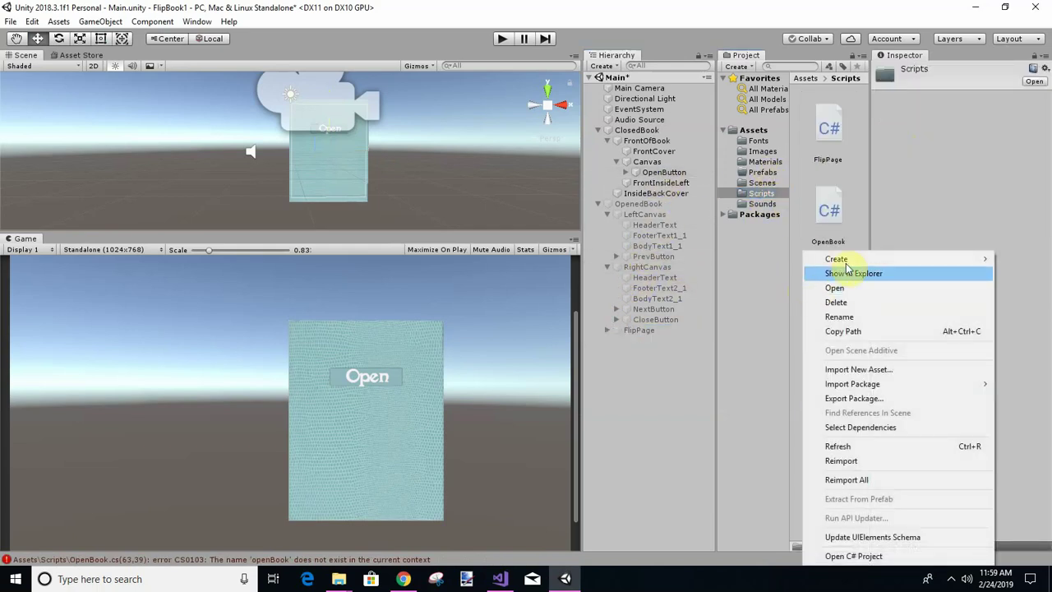
{"action": "mouse_move", "coordinate": [836, 259]}
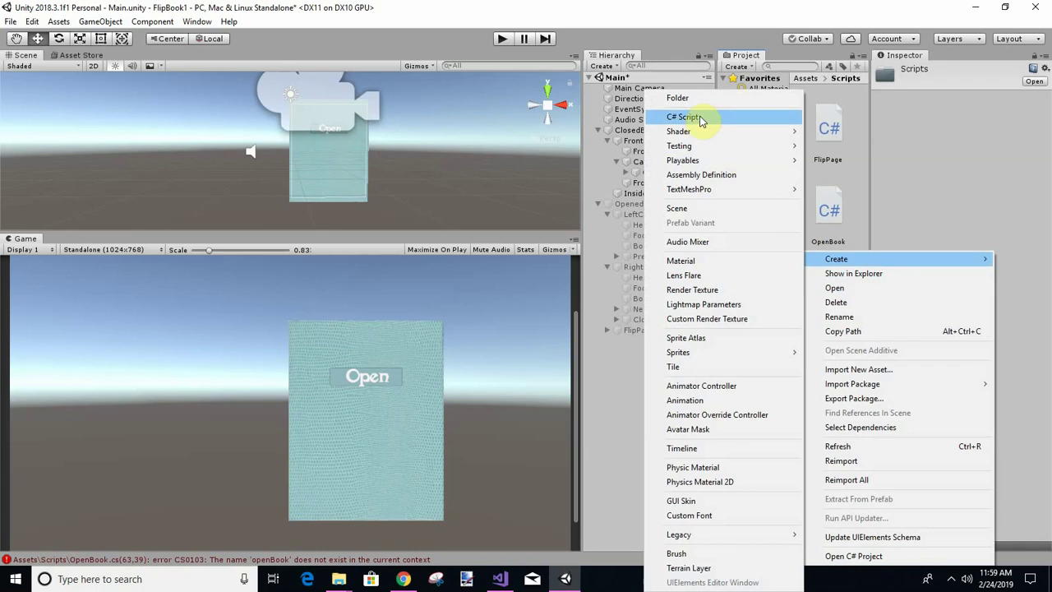
{"action": "left_click", "coordinate": [701, 120]}
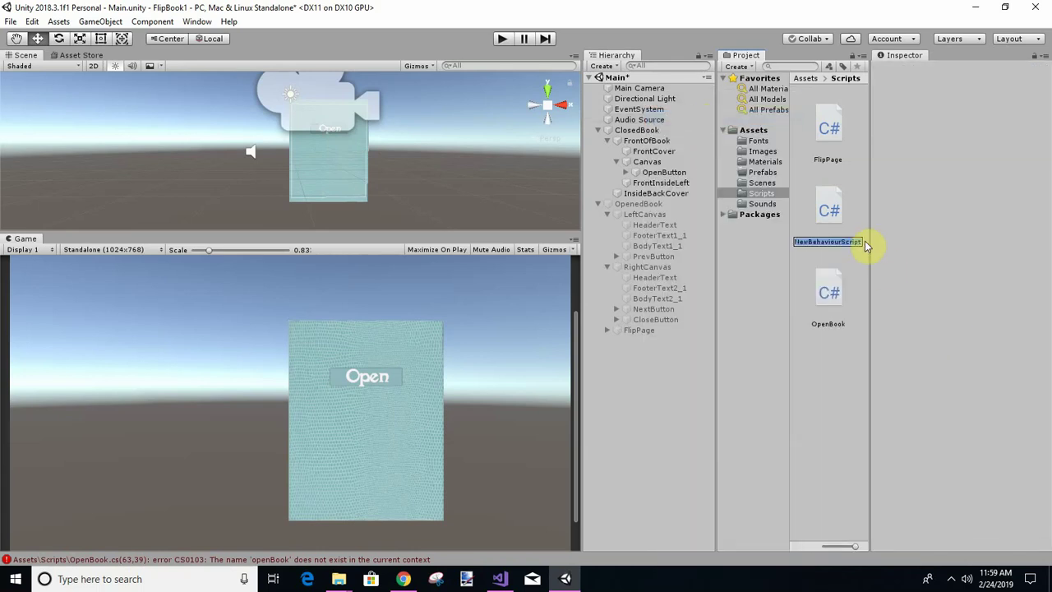
{"action": "type", "text": "AppE"}
{"action": "type", "text": "vents"}
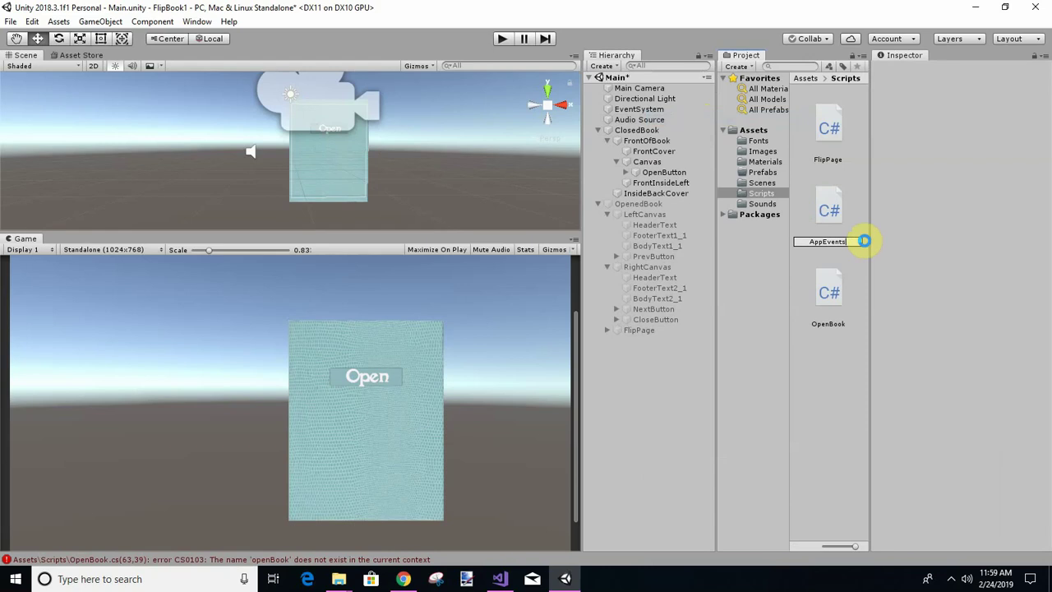
{"action": "key", "text": "Return"}
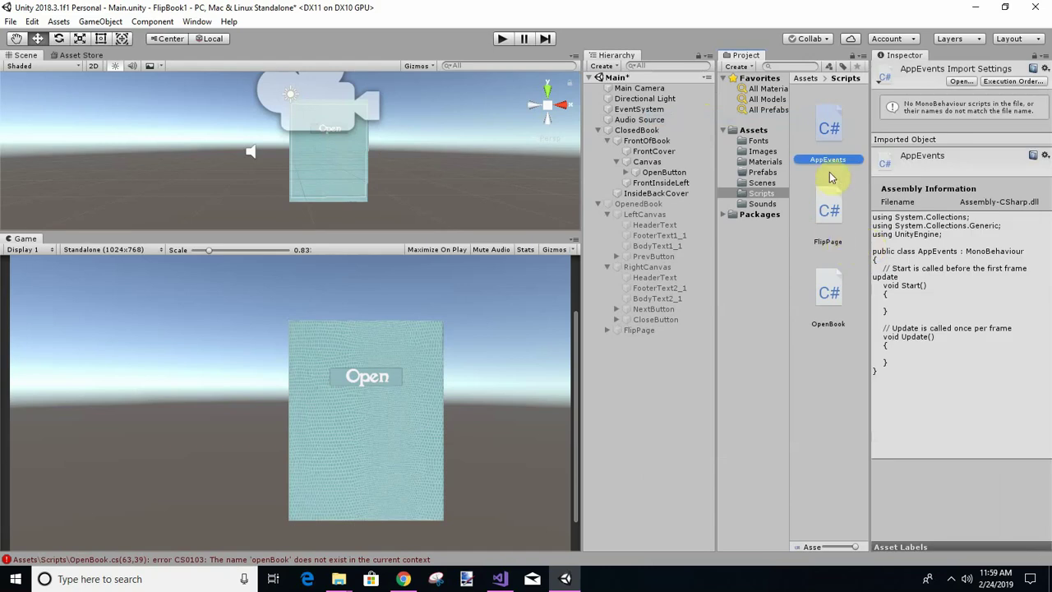
- Open AppEvents.cs in Visual Studio, reload the project, and replace 'using UnityEngine' with 'using System'
{"action": "double_click", "coordinate": [832, 134]}
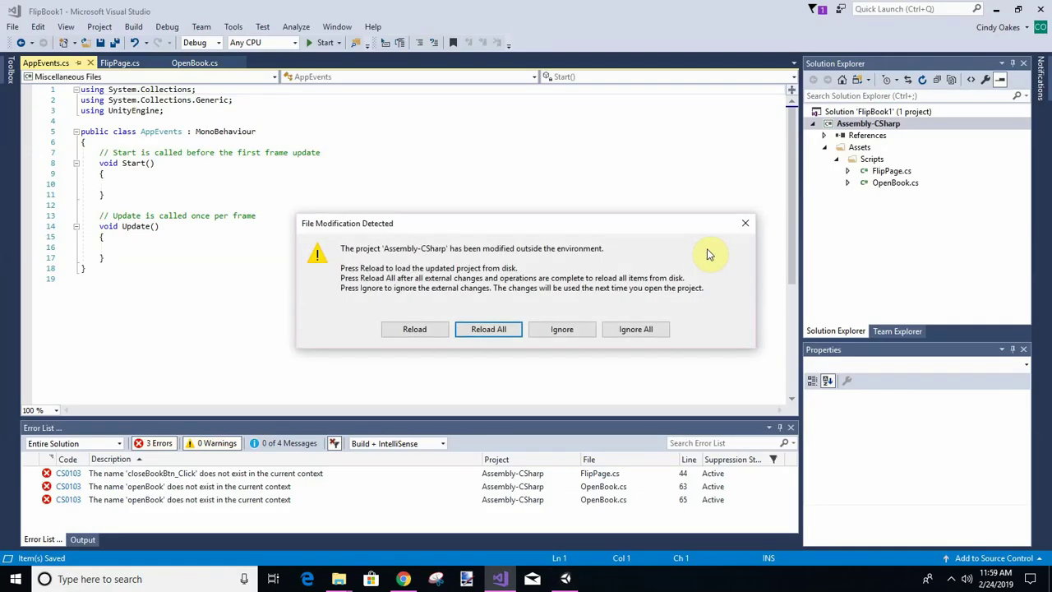
{"action": "left_click", "coordinate": [511, 330]}
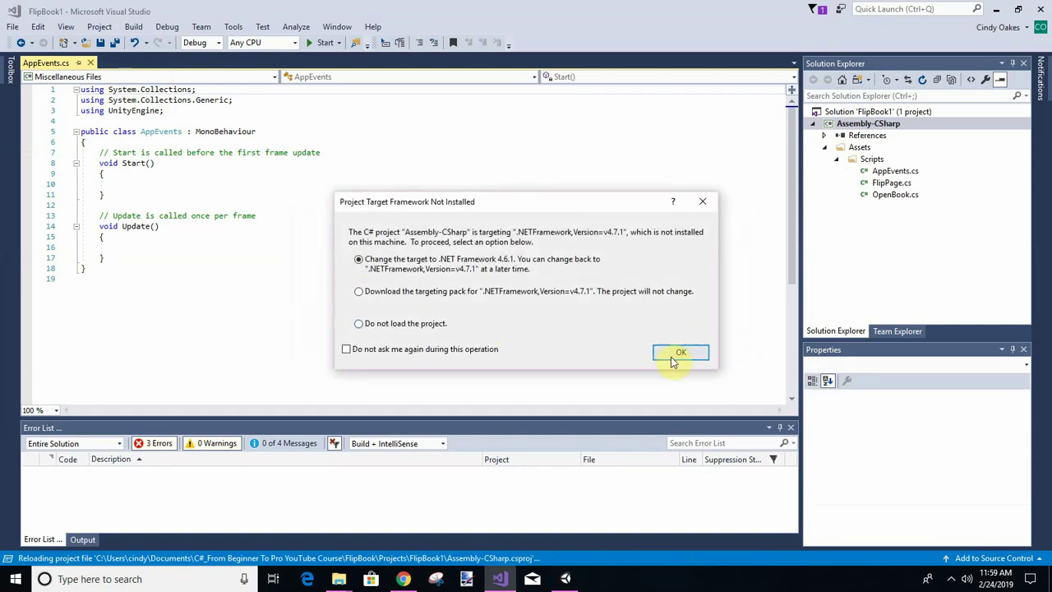
{"action": "left_click", "coordinate": [674, 353]}
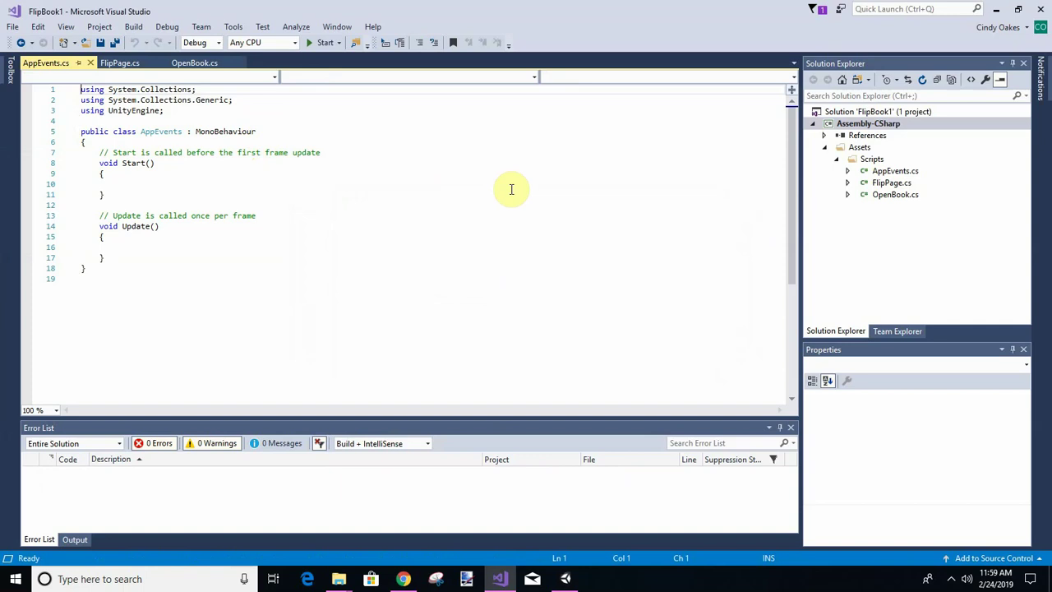
{"action": "left_click", "coordinate": [169, 110]}
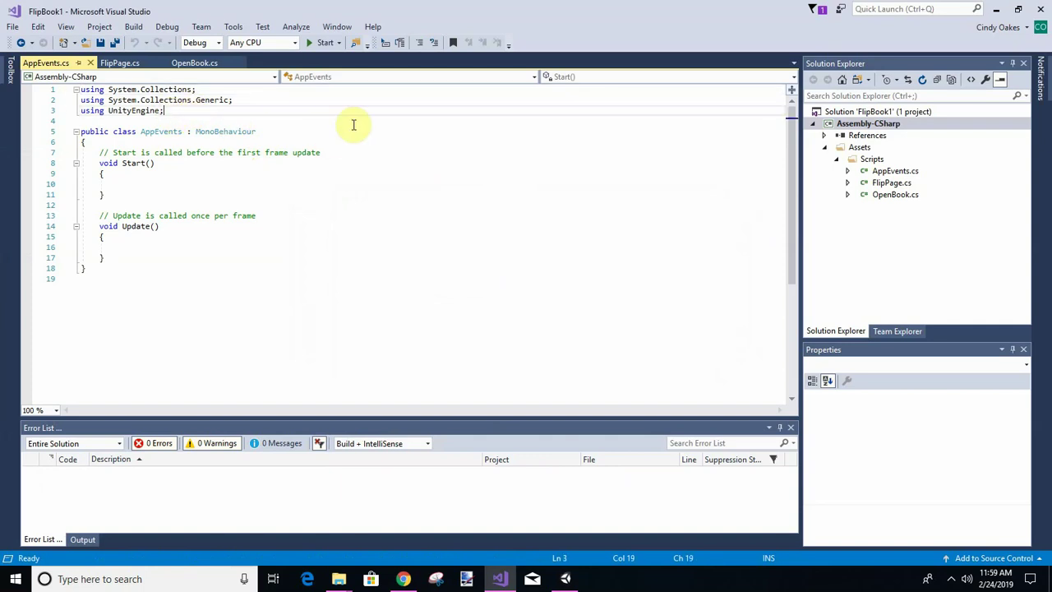
{"action": "key", "text": "BackSpace"}
{"action": "key", "text": "BackSpace"}
{"action": "key", "text": "BackSpace"}
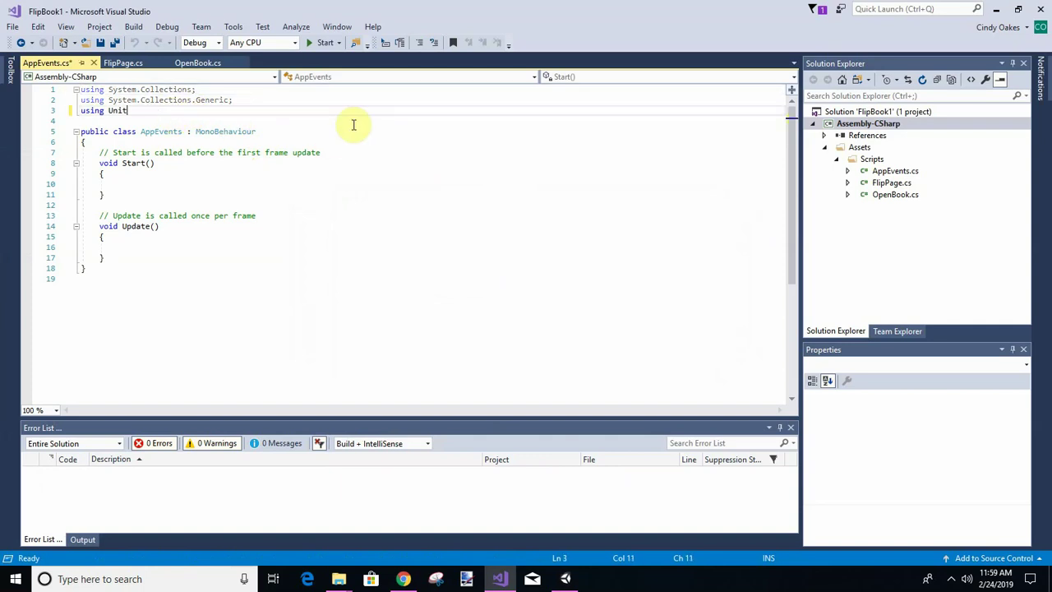
{"action": "key", "text": "BackSpace"}
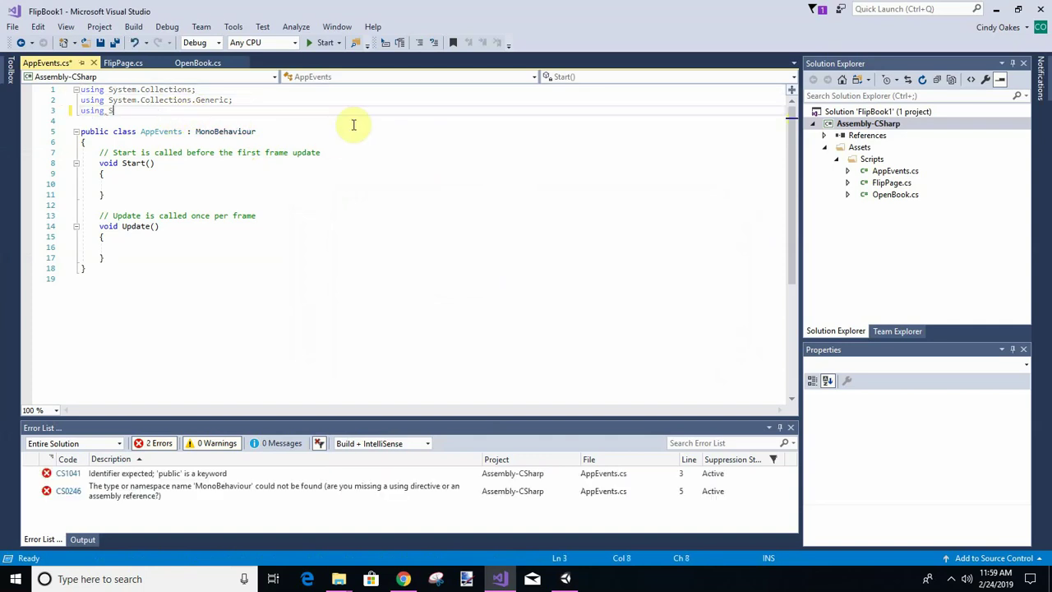
{"action": "type", "text": "Sys"}
{"action": "key", "text": "Tab"}
{"action": "type", "text": ";"}
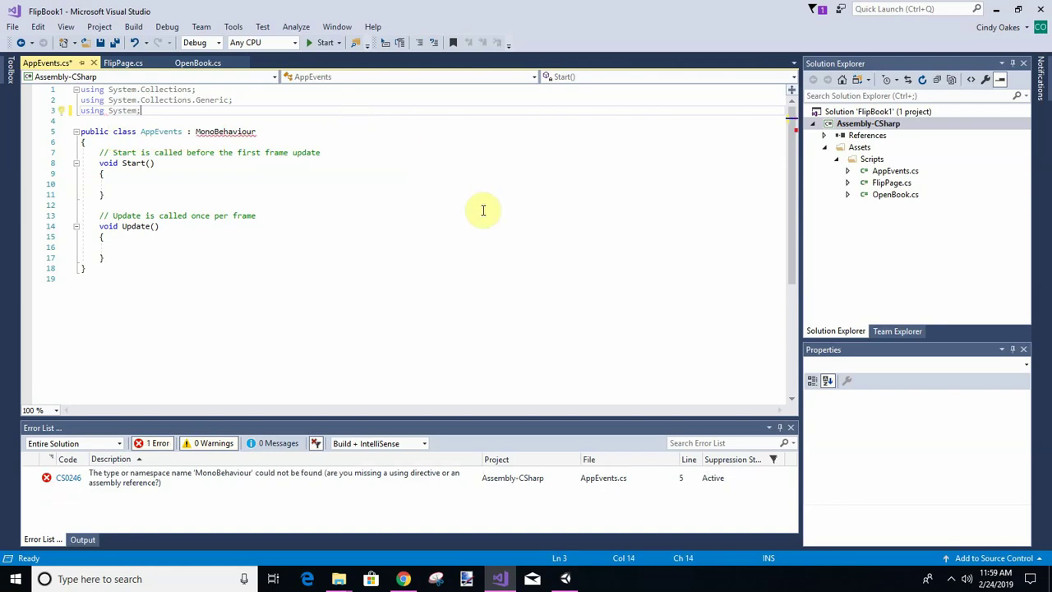
- Remove MonoBehaviour and the default Start/Update methods, and make AppEvents a static class
{"action": "left_click", "coordinate": [261, 131]}
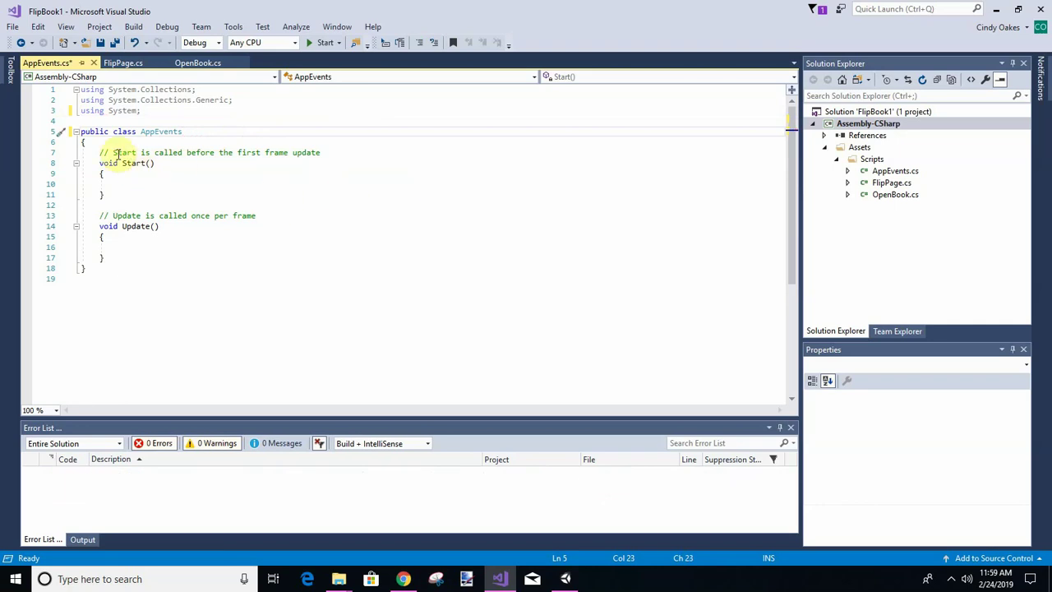
{"action": "left_click_drag", "start_coordinate": [98, 152], "coordinate": [105, 173]}
{"action": "left_click_drag", "start_coordinate": [191, 190], "coordinate": [218, 257]}
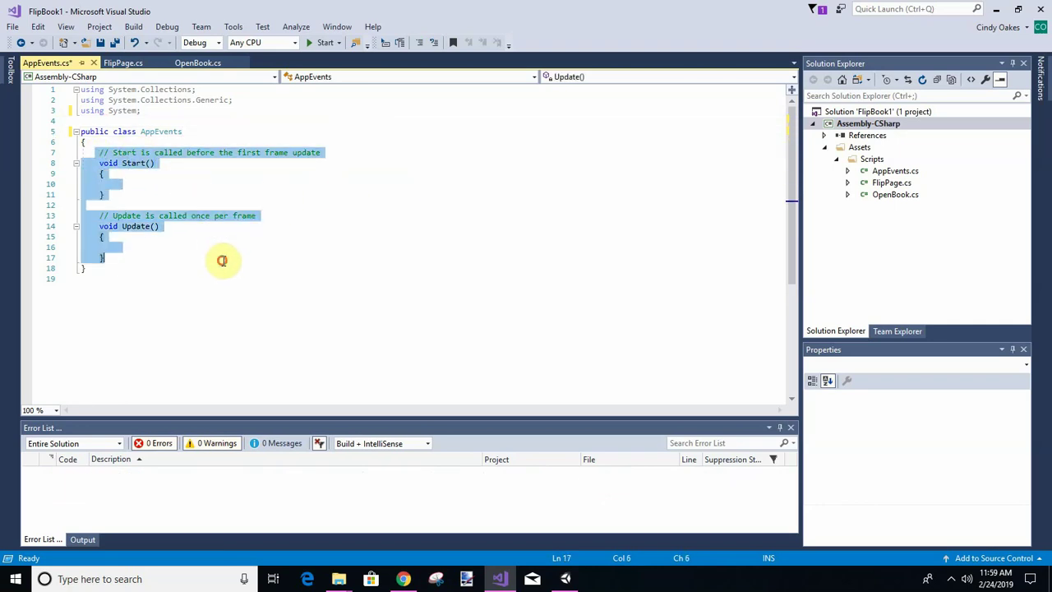
{"action": "key", "text": "Delete"}
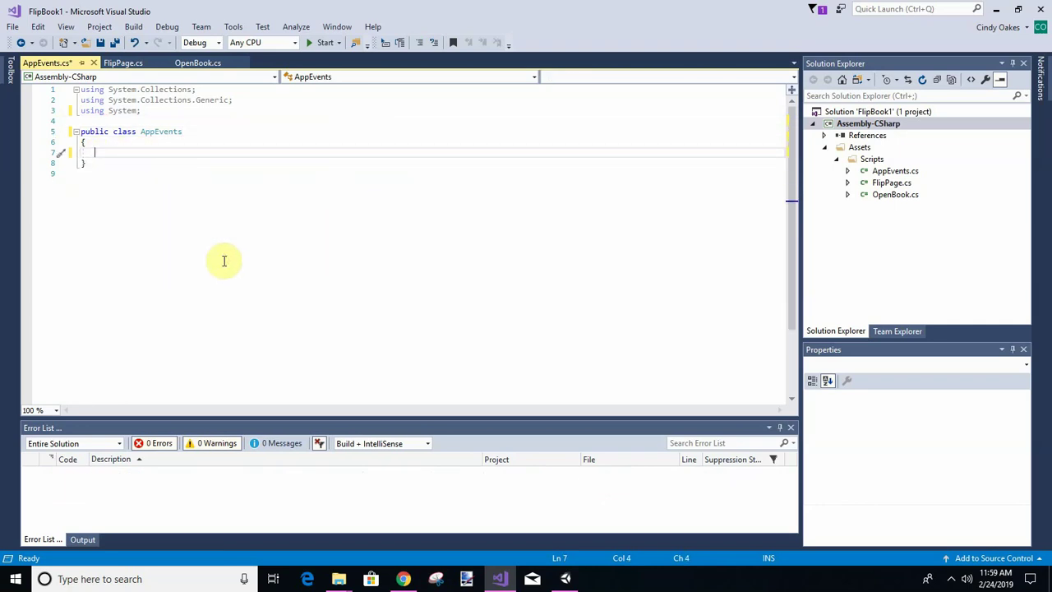
{"action": "type", "text": "public"}
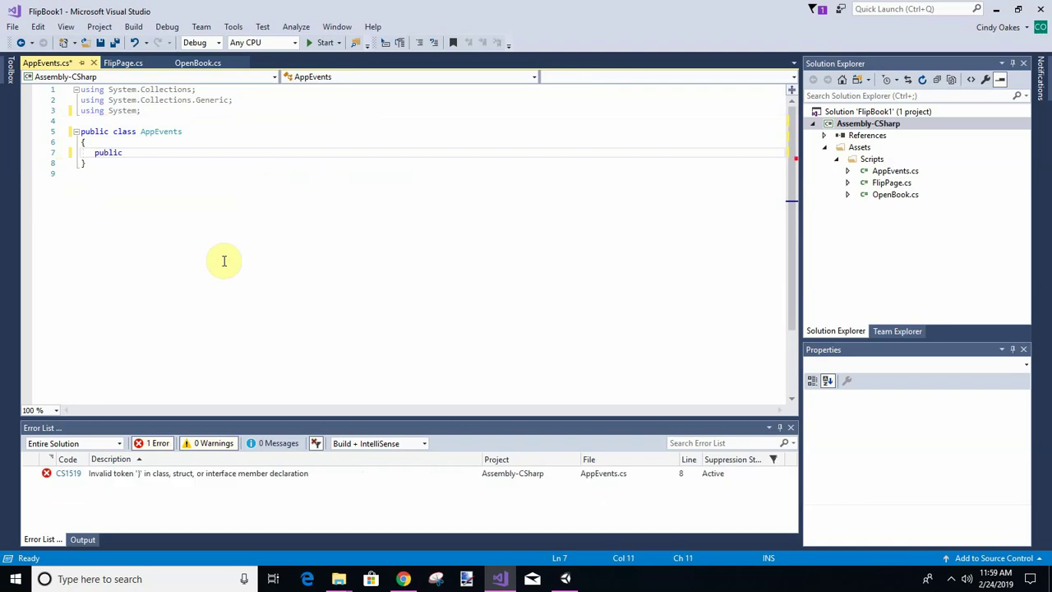
{"action": "left_click", "coordinate": [113, 132]}
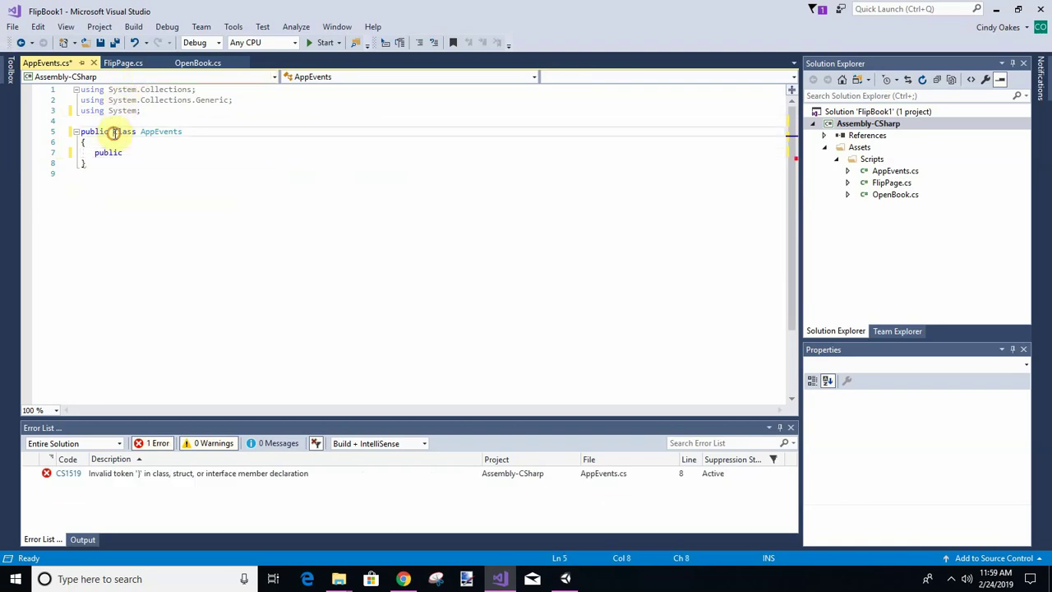
{"action": "type", "text": "static"}
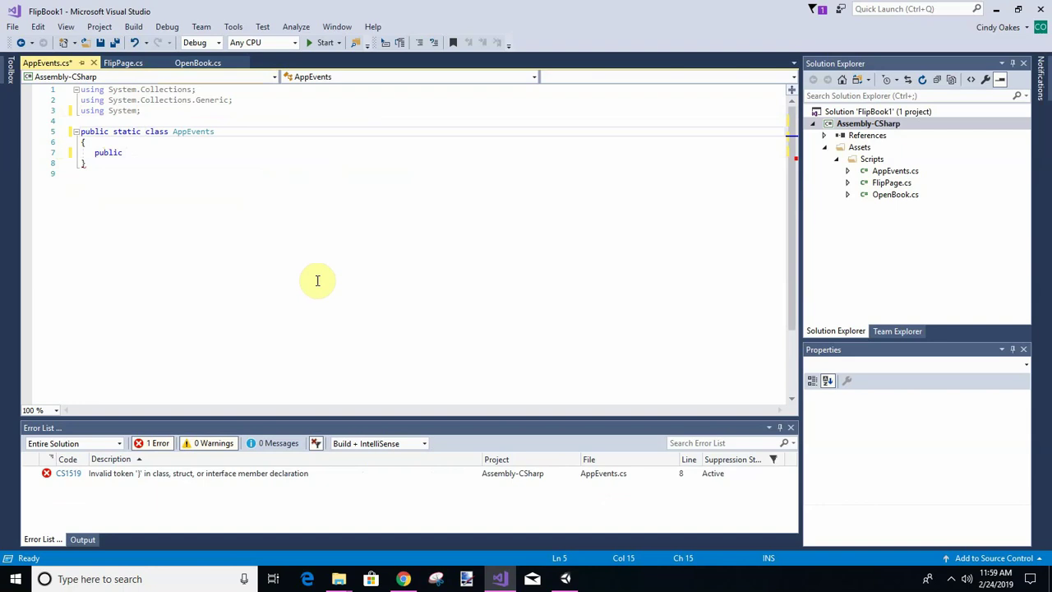
- Declare 'public static event EventHandler CloseBook;' and begin the next member
{"action": "left_click", "coordinate": [143, 152]}
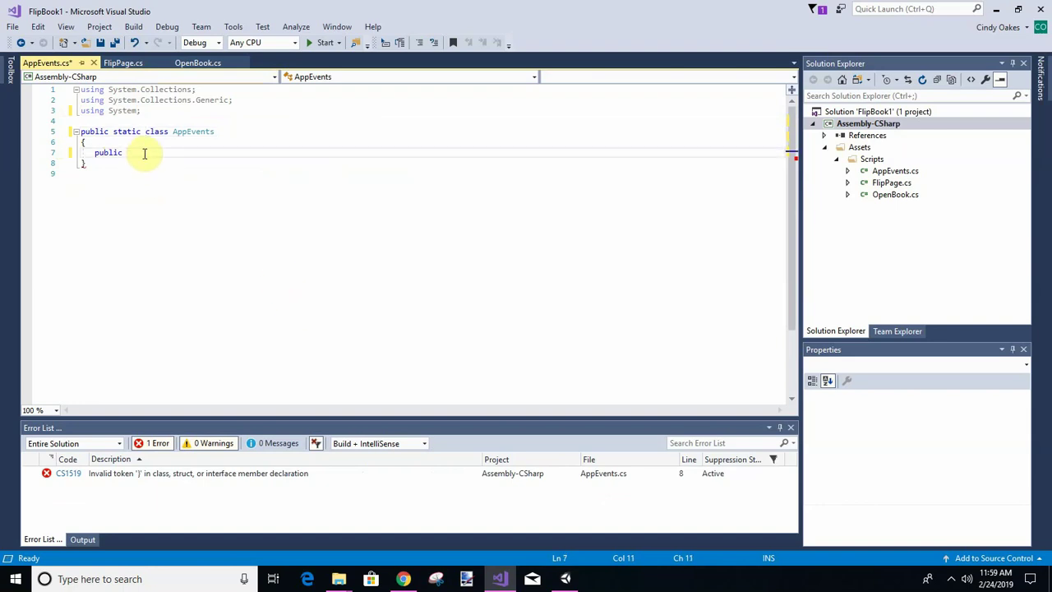
{"action": "type", "text": "static e"}
{"action": "type", "text": "vent E"}
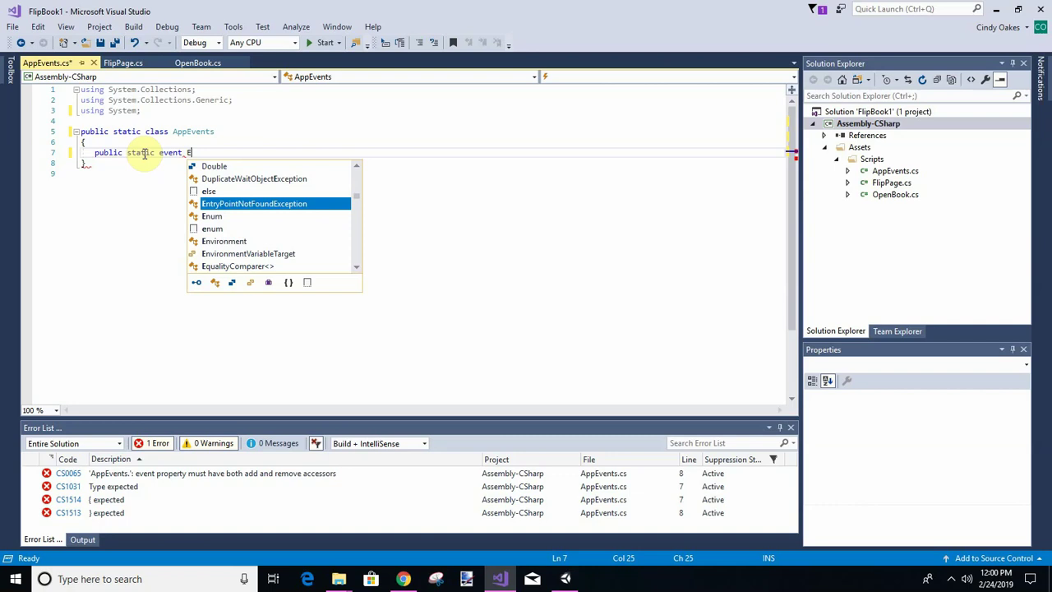
{"action": "type", "text": "ventHandler Close"}
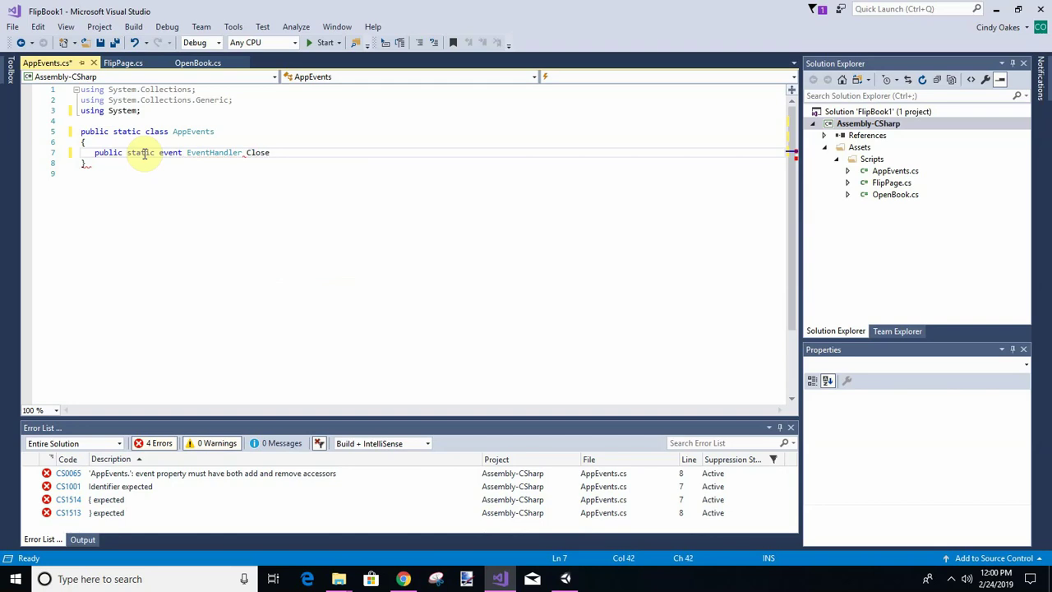
{"action": "type", "text": "Book;"}
{"action": "key", "text": "Return"}
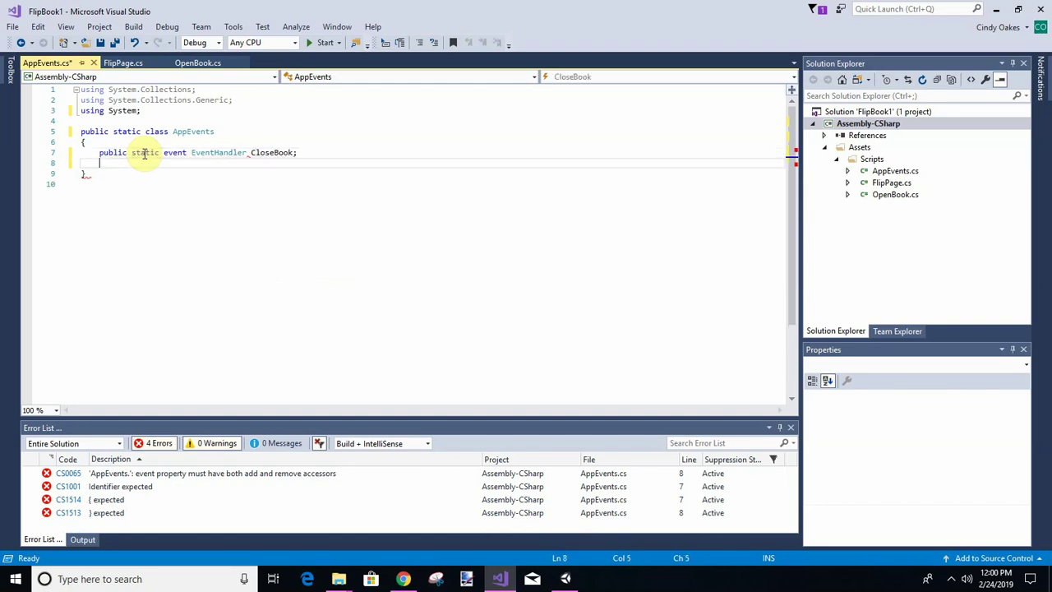
{"action": "key", "text": "Return"}
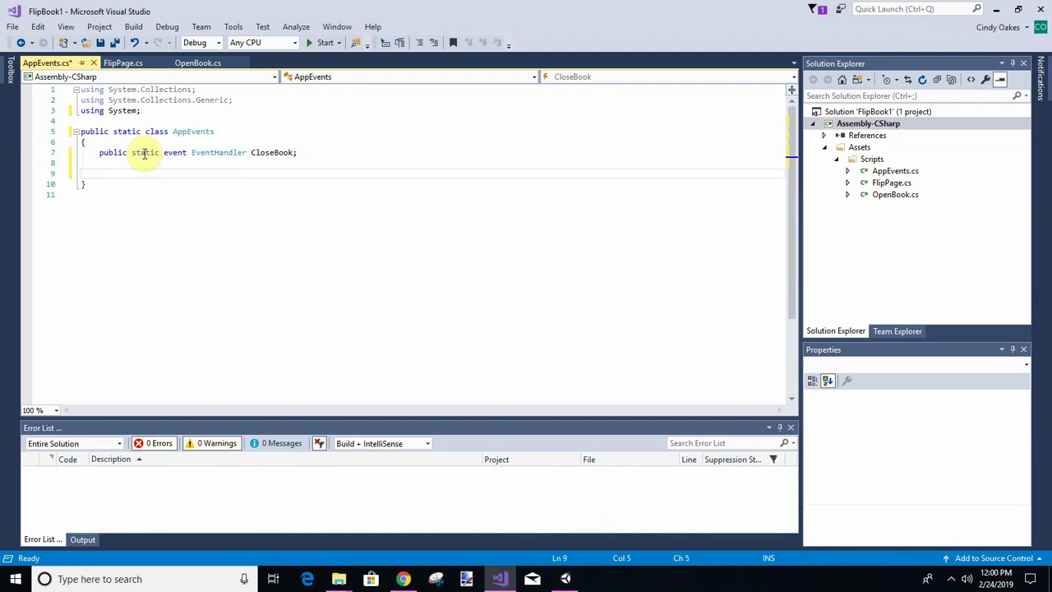
{"action": "type", "text": "p"}
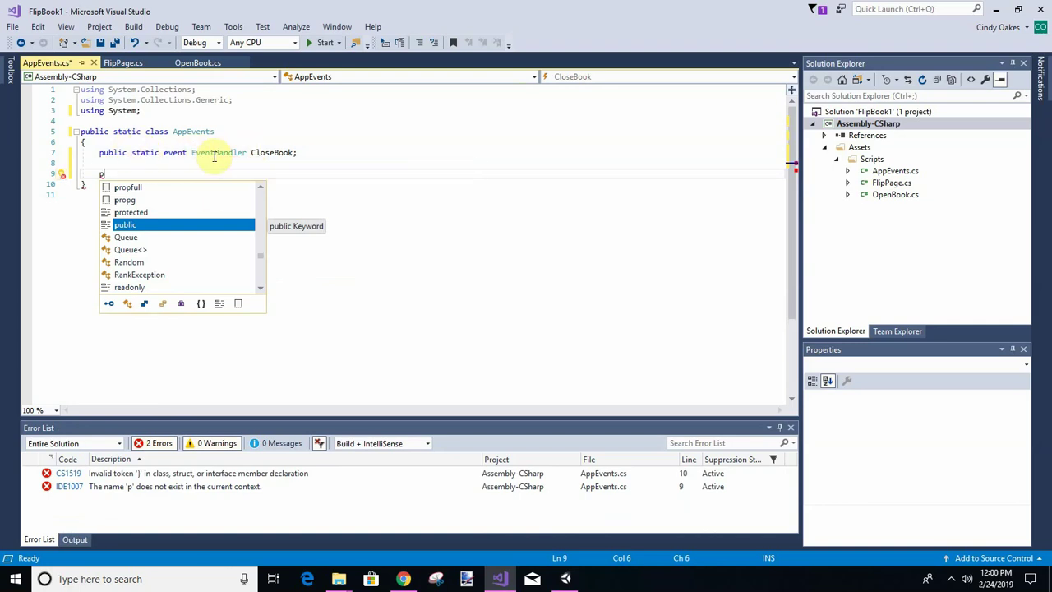
- Add public static void CloseBookFunction with an if check on CloseBook being non-null
{"action": "type", "text": "u"}
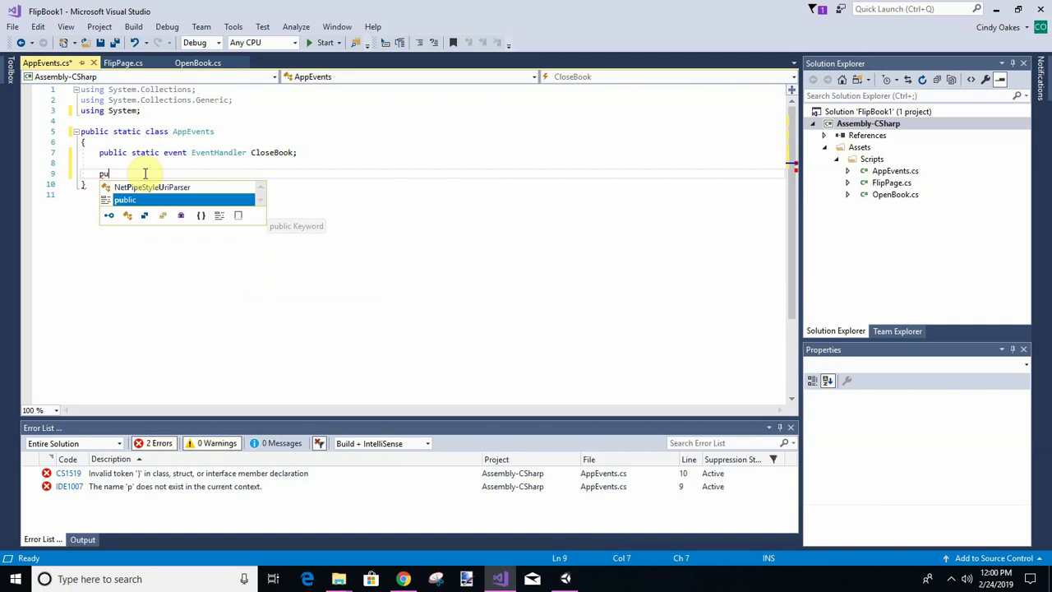
{"action": "type", "text": "blic sta"}
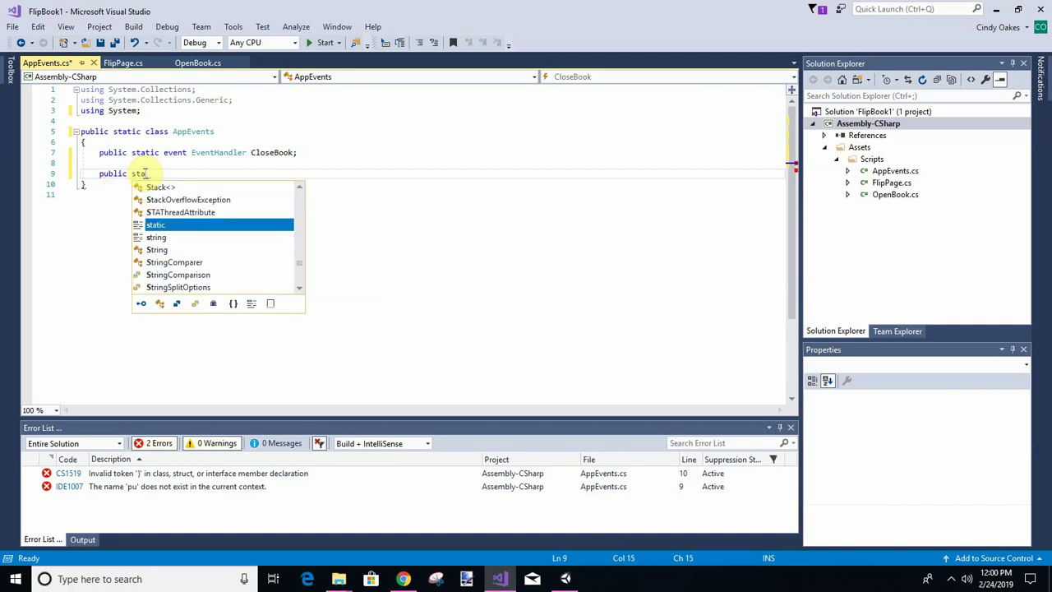
{"action": "type", "text": "tic v"}
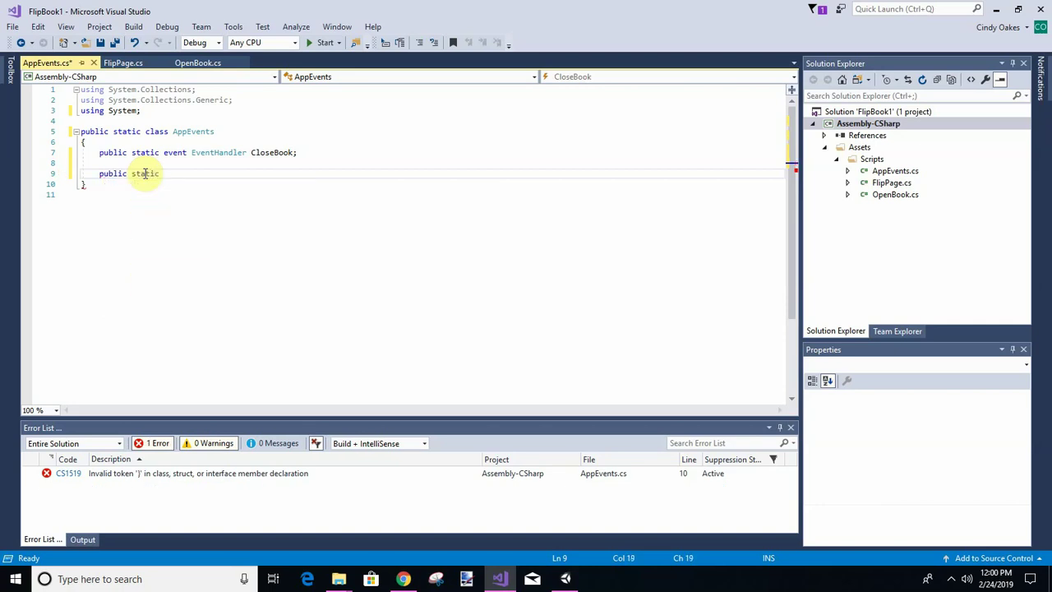
{"action": "type", "text": "oid CloseBook"}
{"action": "type", "text": "Function("}
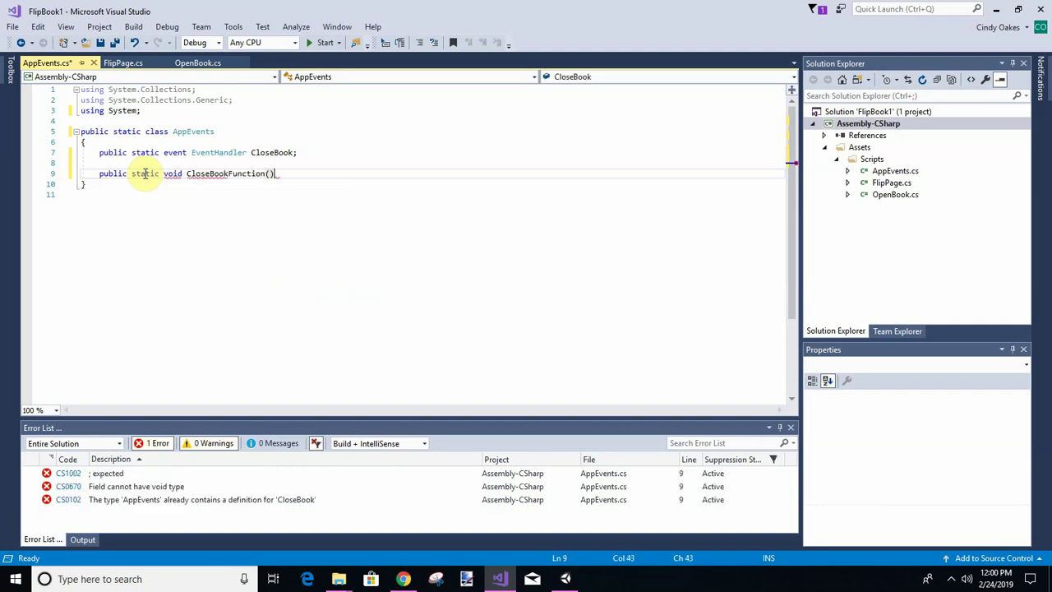
{"action": "key", "text": "Return"}
{"action": "type", "text": "{"}
{"action": "key", "text": "Return"}
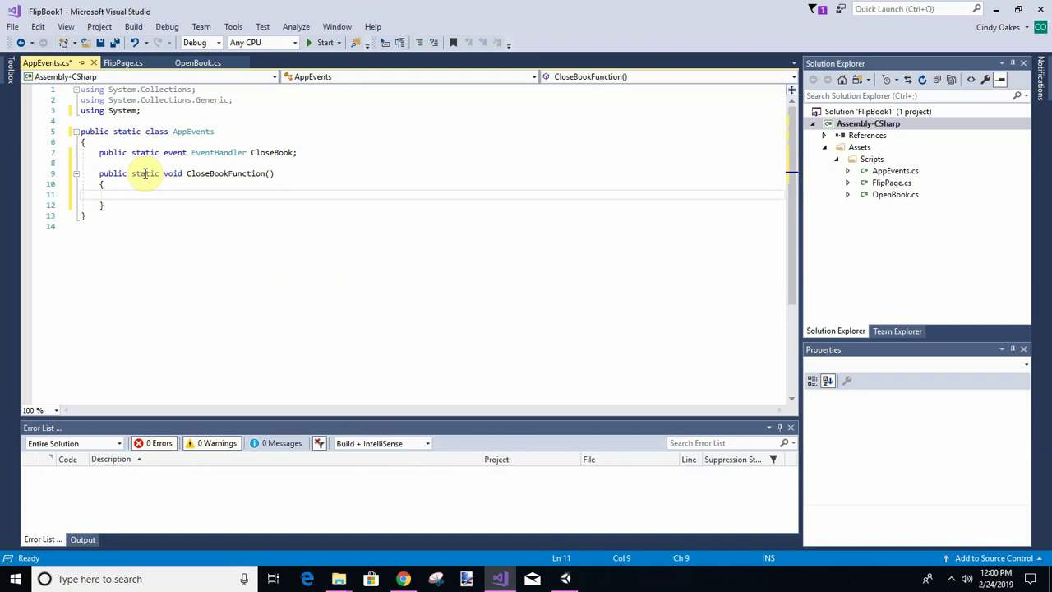
{"action": "type", "text": "if ("}
{"action": "type", "text": "Close"}
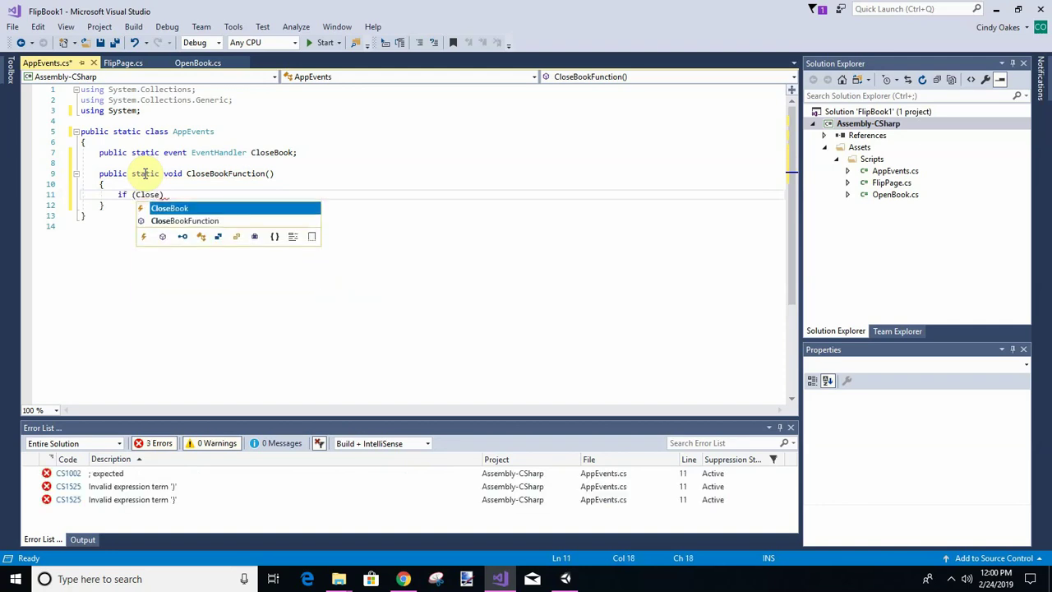
{"action": "type", "text": "Boook"}
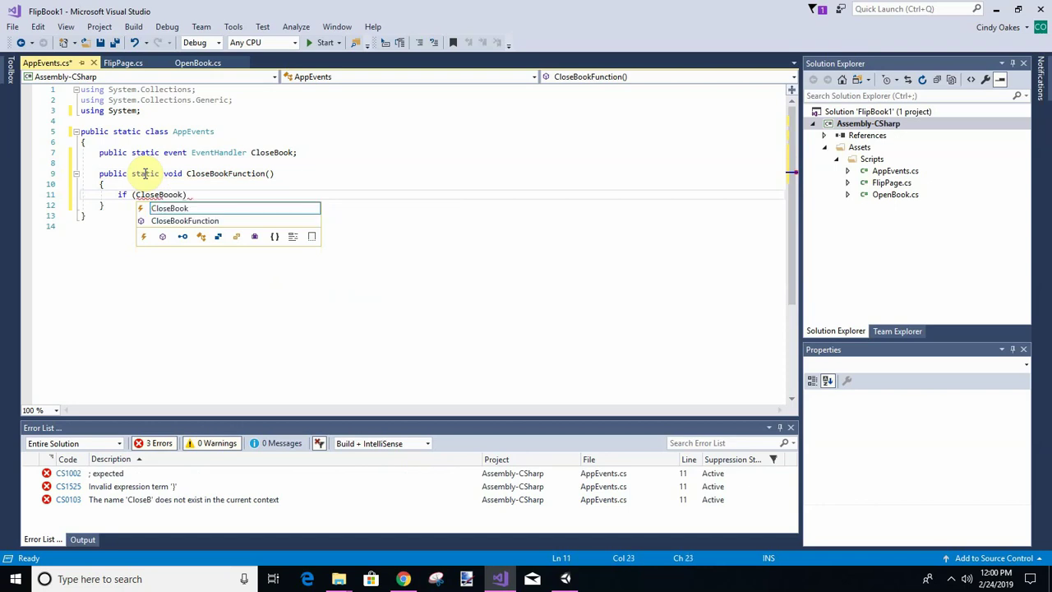
{"action": "type", "text": " !"}
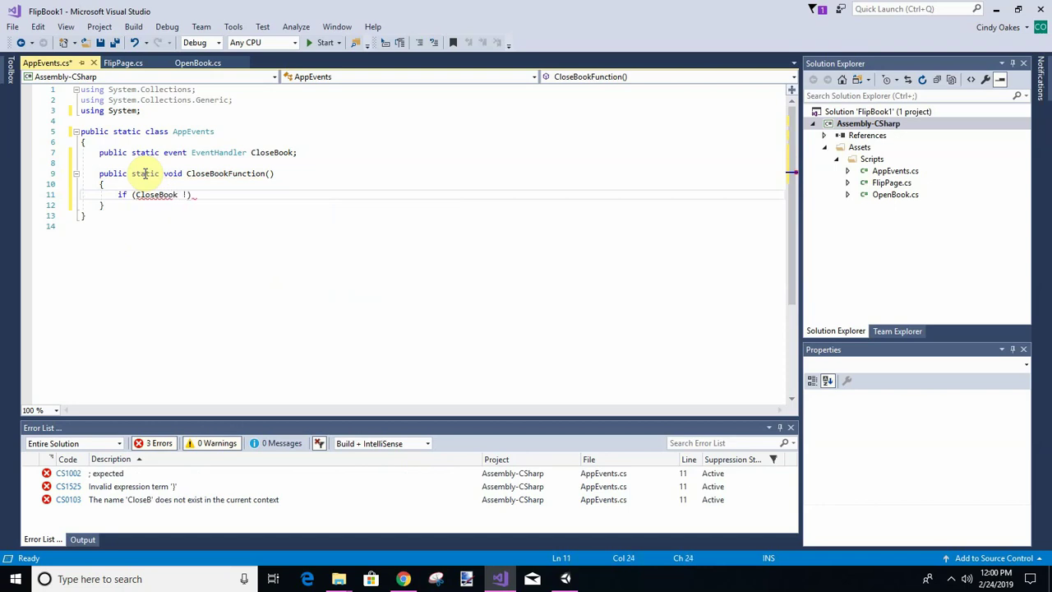
{"action": "type", "text": "= null"}
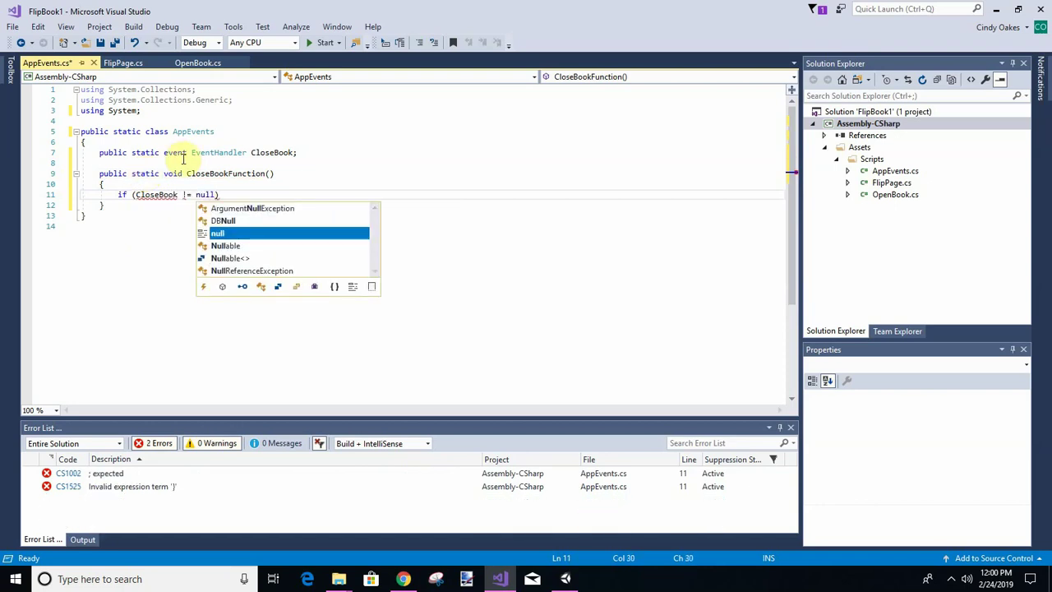
{"action": "key", "text": "Return"}
{"action": "key", "text": "Return"}
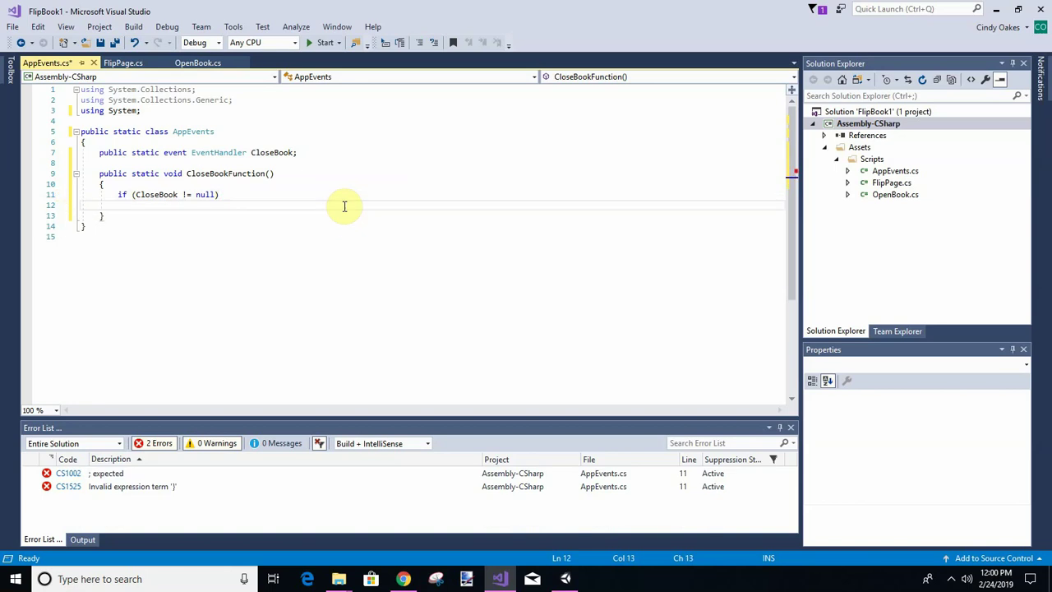
- Inside the if, invoke CloseBook(new object(), new EventArgs())
{"action": "type", "text": "CloseBoo"}
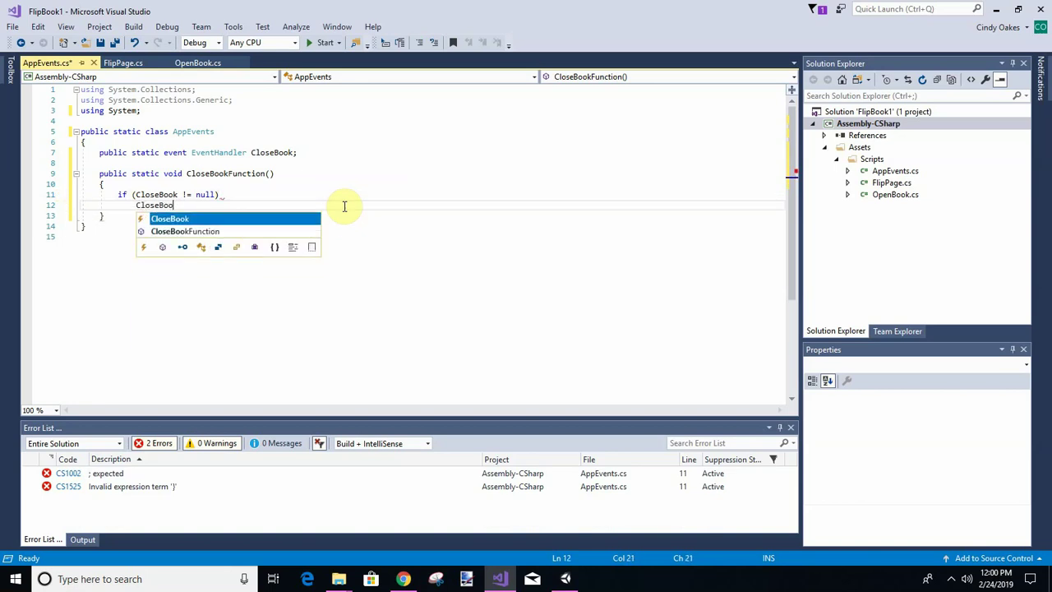
{"action": "type", "text": "k("}
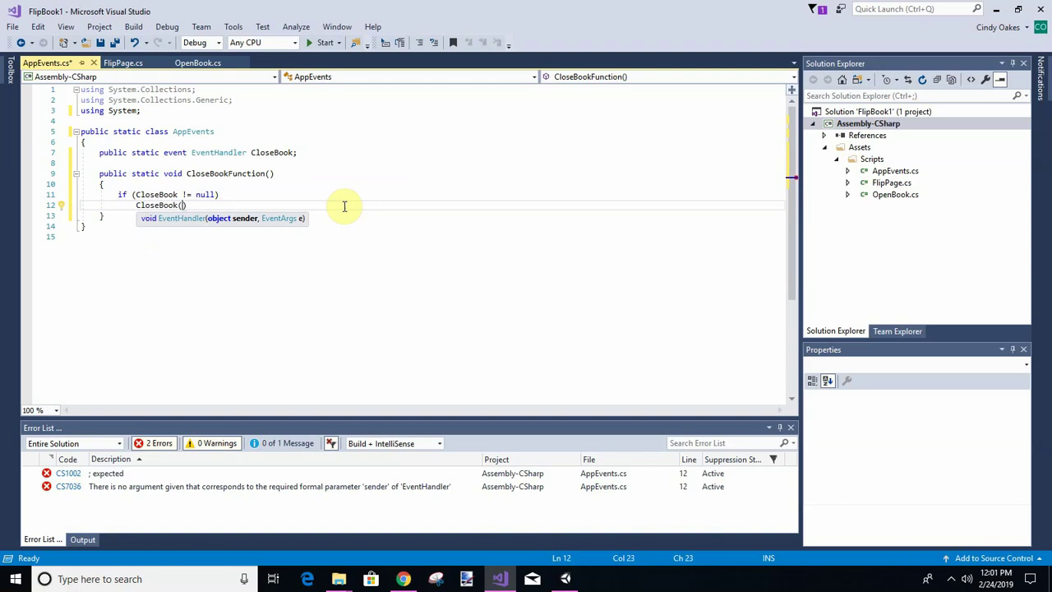
{"action": "type", "text": "obje"}
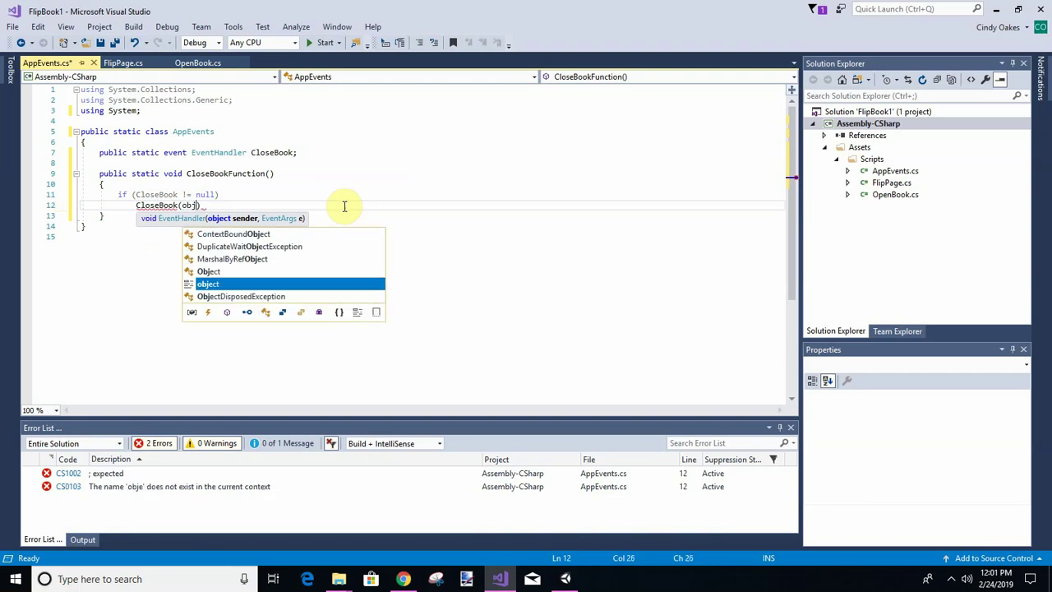
{"action": "key", "text": "BackSpace"}
{"action": "key", "text": "BackSpace"}
{"action": "key", "text": "BackSpace"}
{"action": "type", "text": "new objec"}
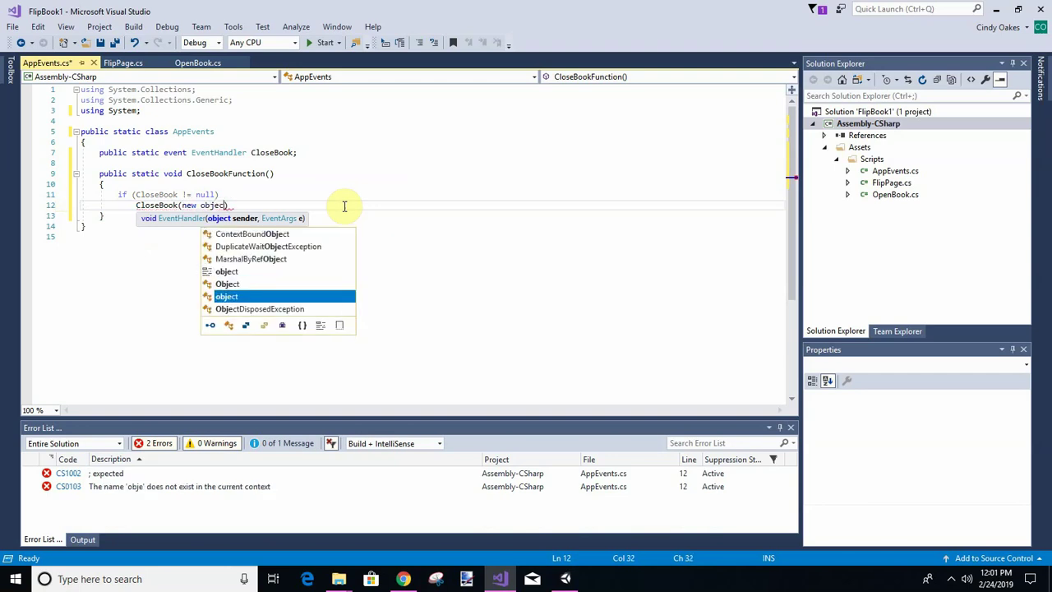
{"action": "type", "text": "t("}
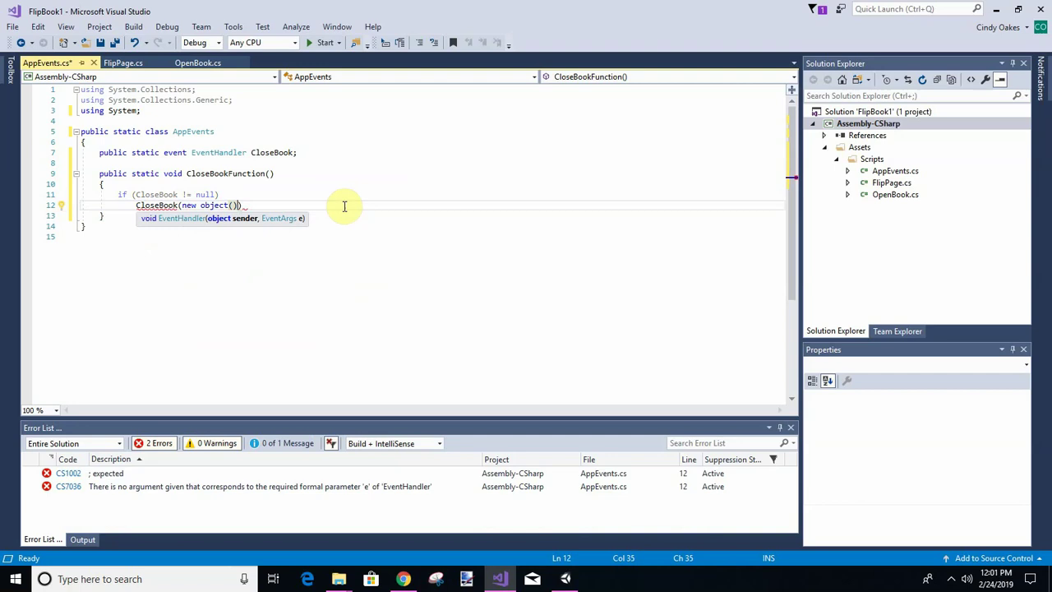
{"action": "type", "text": ", "}
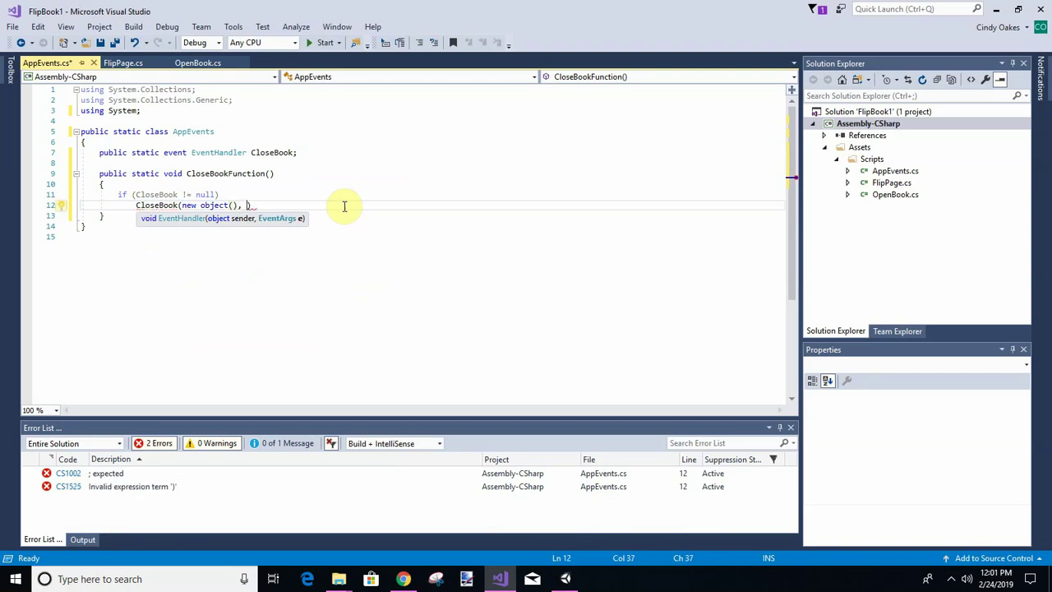
{"action": "type", "text": "new event"}
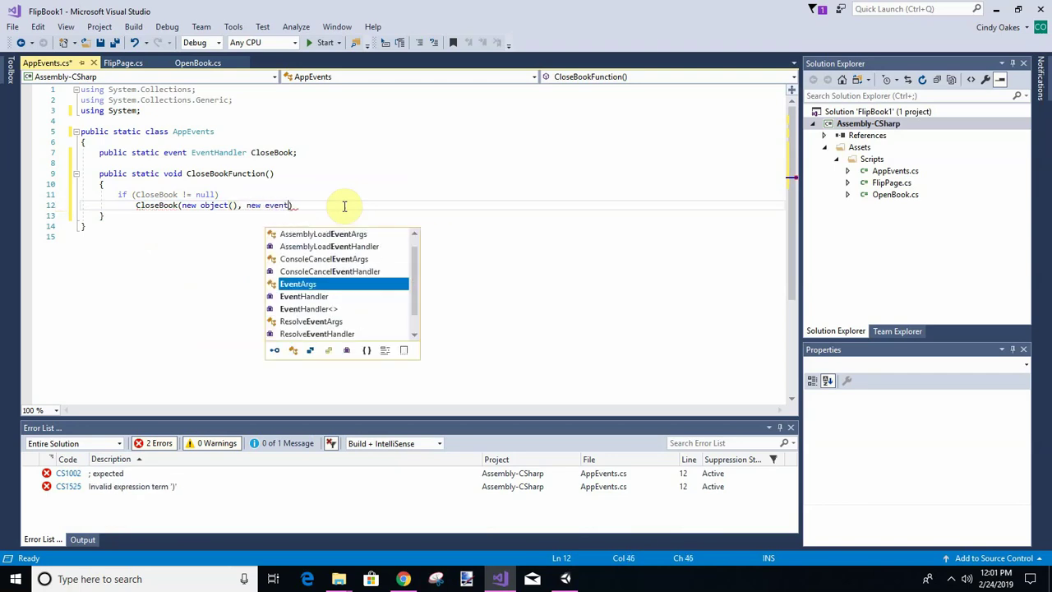
{"action": "key", "text": "Tab"}
{"action": "type", "text": "()"}
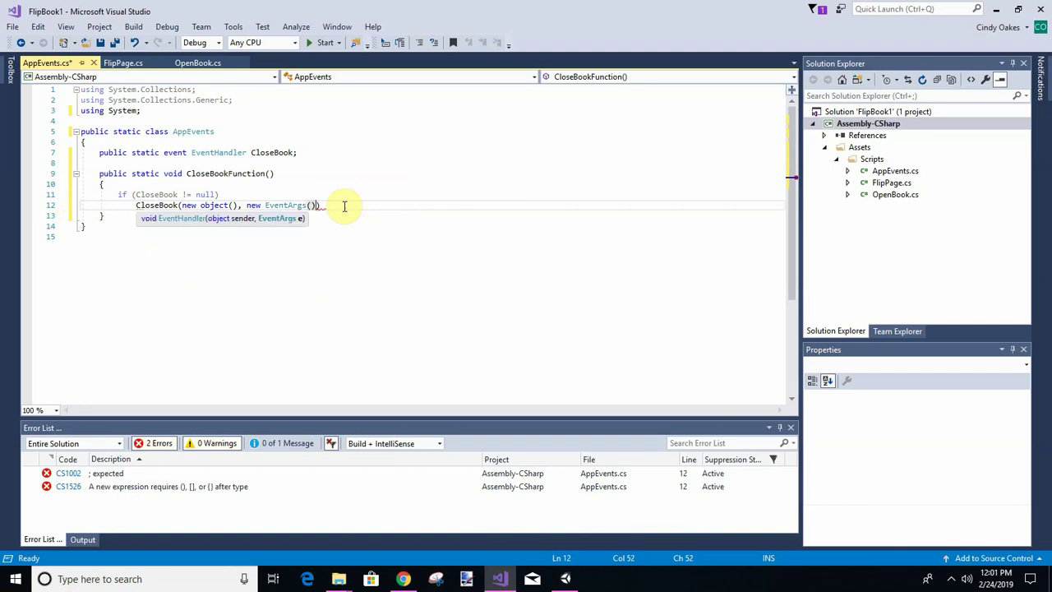
{"action": "type", "text": ")"}
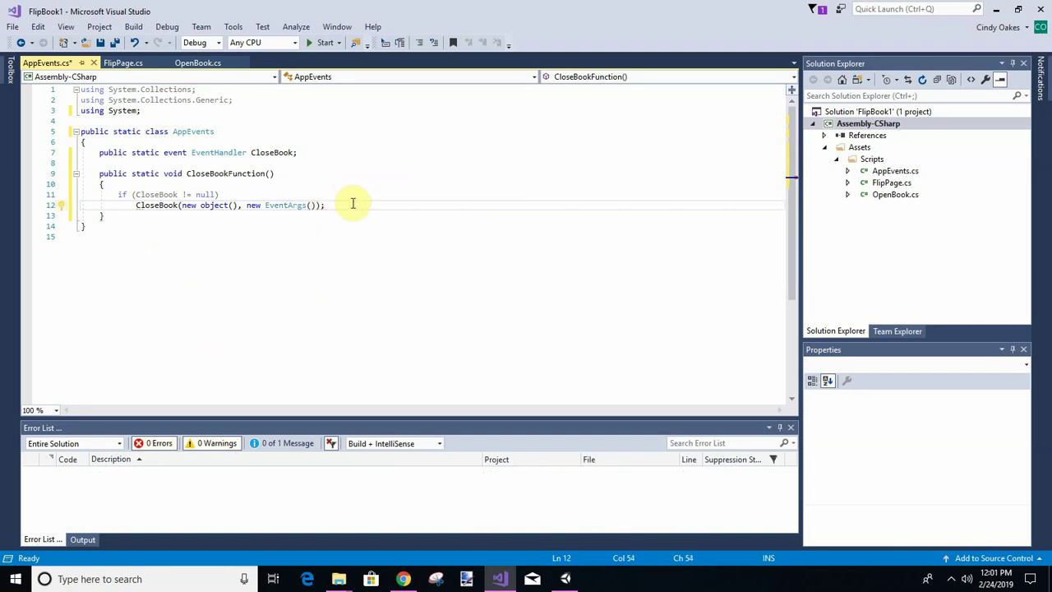
- Save AppEvents.cs
{"action": "key", "text": "ctrl+s"}
{"action": "key", "text": "ctrl+a"}
{"action": "left_click", "coordinate": [352, 203]}
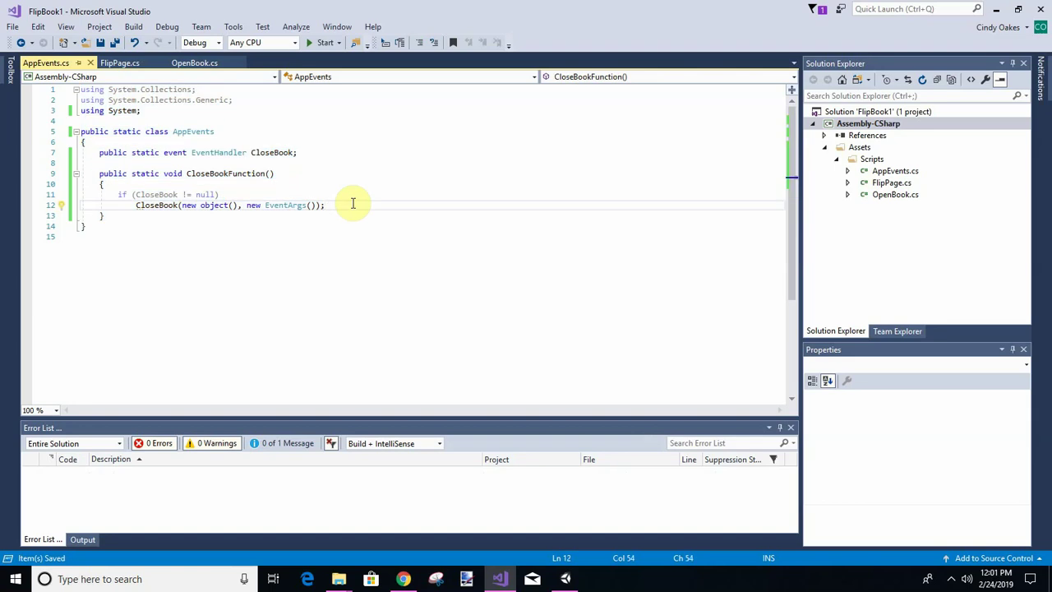
{"action": "key", "text": "super+s"}
{"action": "key", "text": "Escape"}
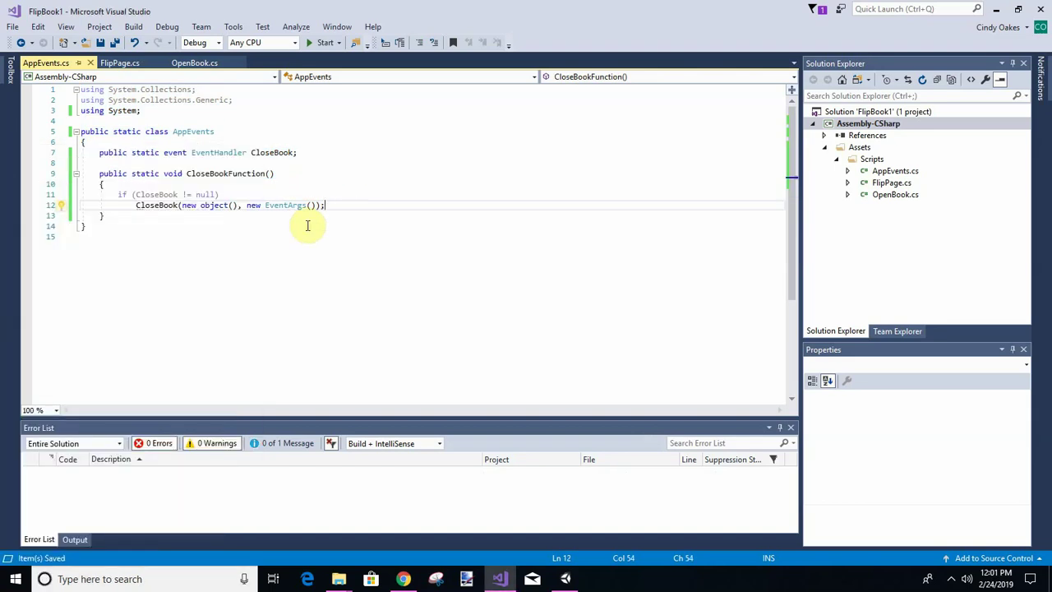
- In OpenBook.cs Start(), add 'AppEvents.CloseBook += new EventHandler(closeBook_Click);'
{"action": "left_click", "coordinate": [194, 65]}
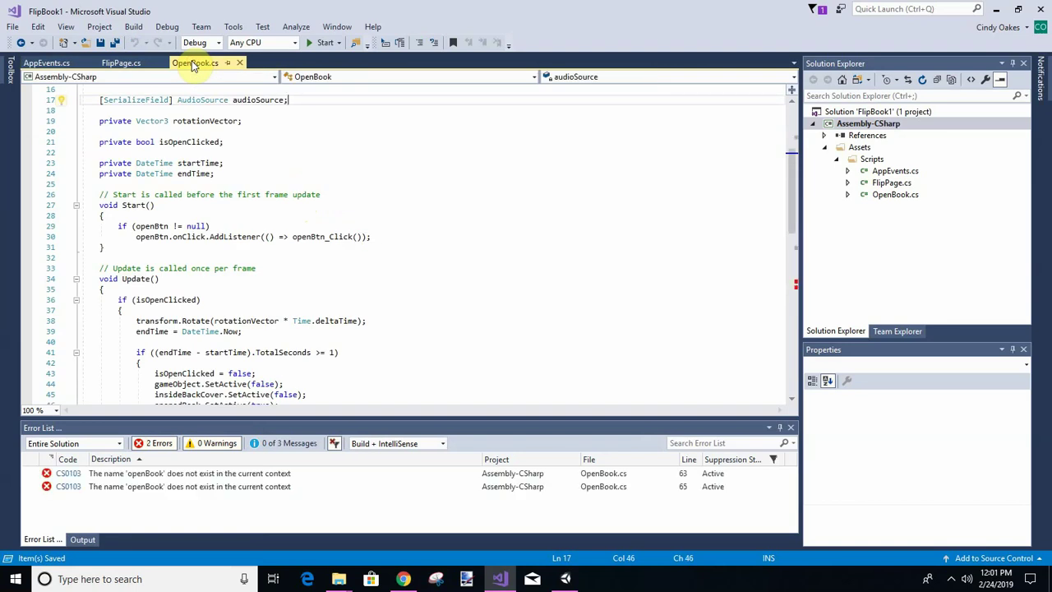
{"action": "left_click", "coordinate": [287, 171]}
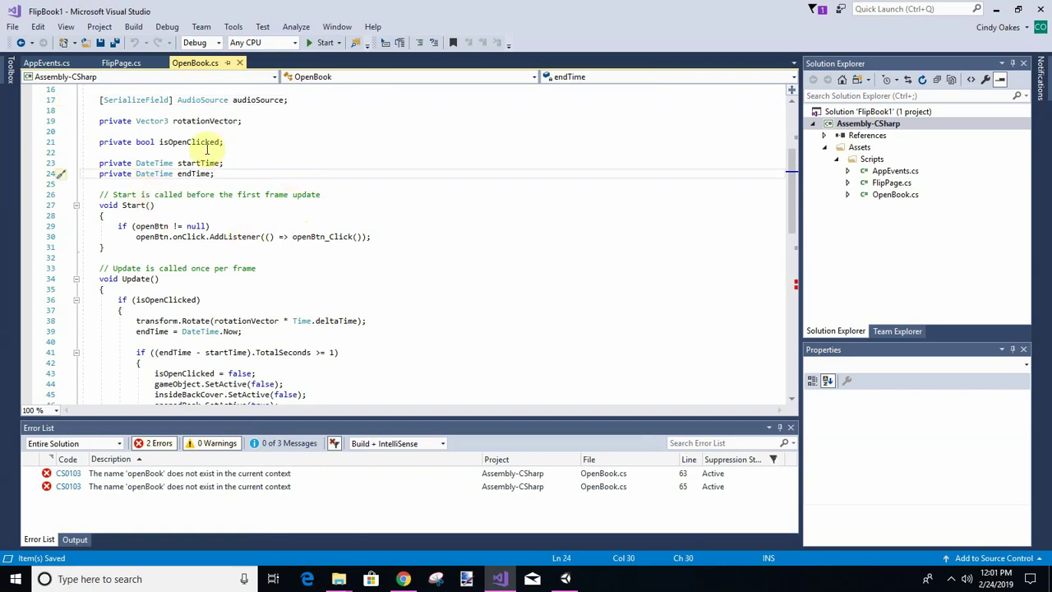
{"action": "left_click", "coordinate": [373, 237]}
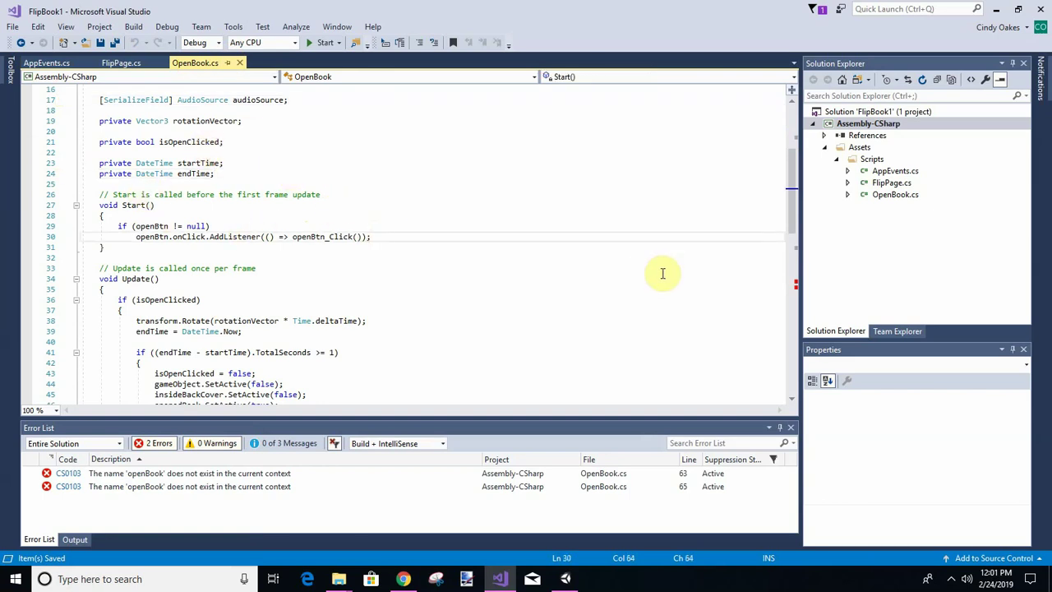
{"action": "key", "text": "Return"}
{"action": "key", "text": "Return"}
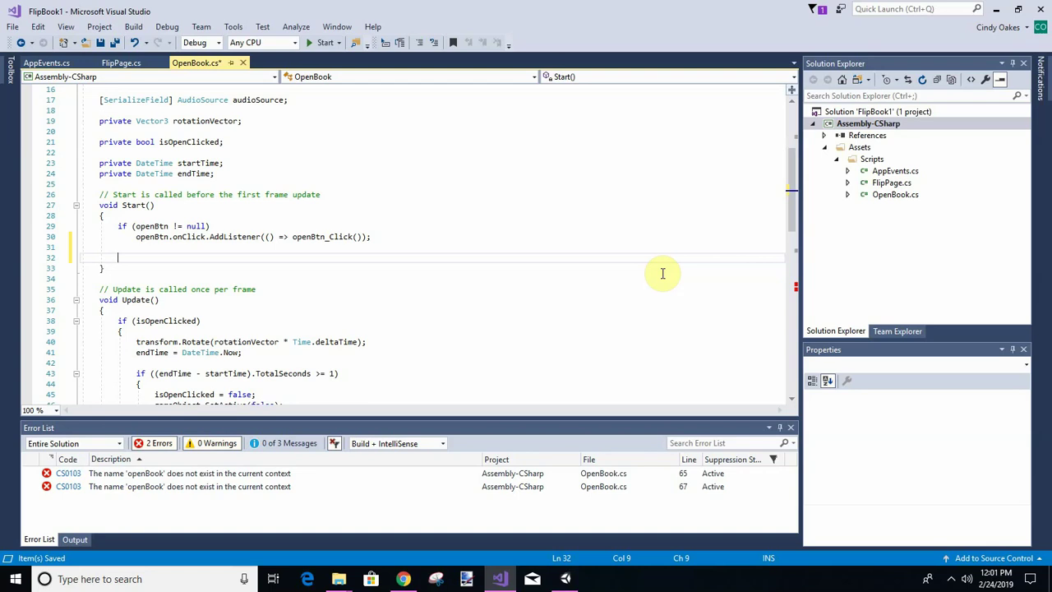
{"action": "type", "text": "App"}
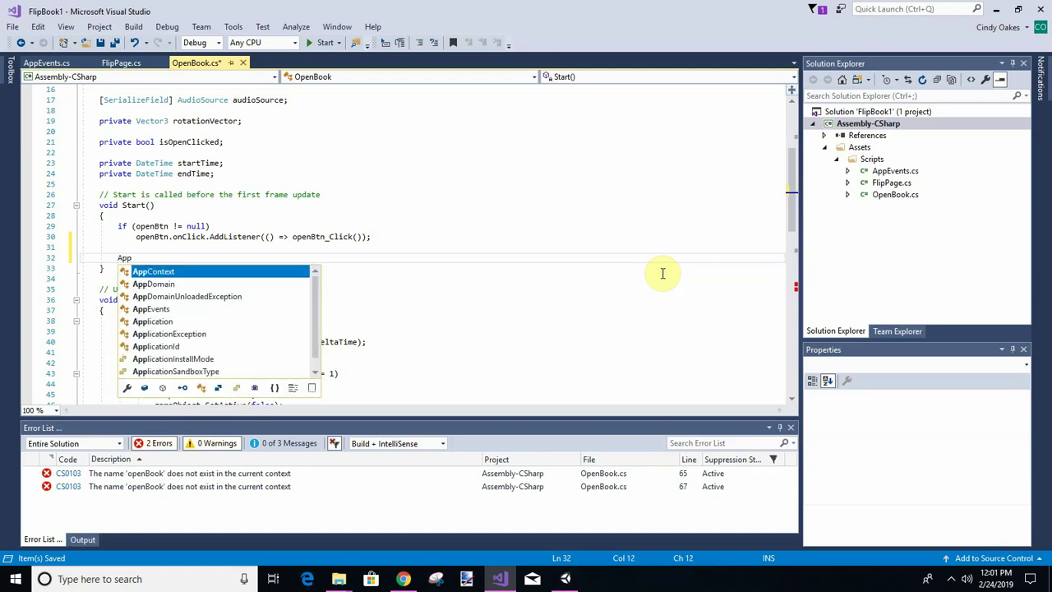
{"action": "type", "text": "Events."}
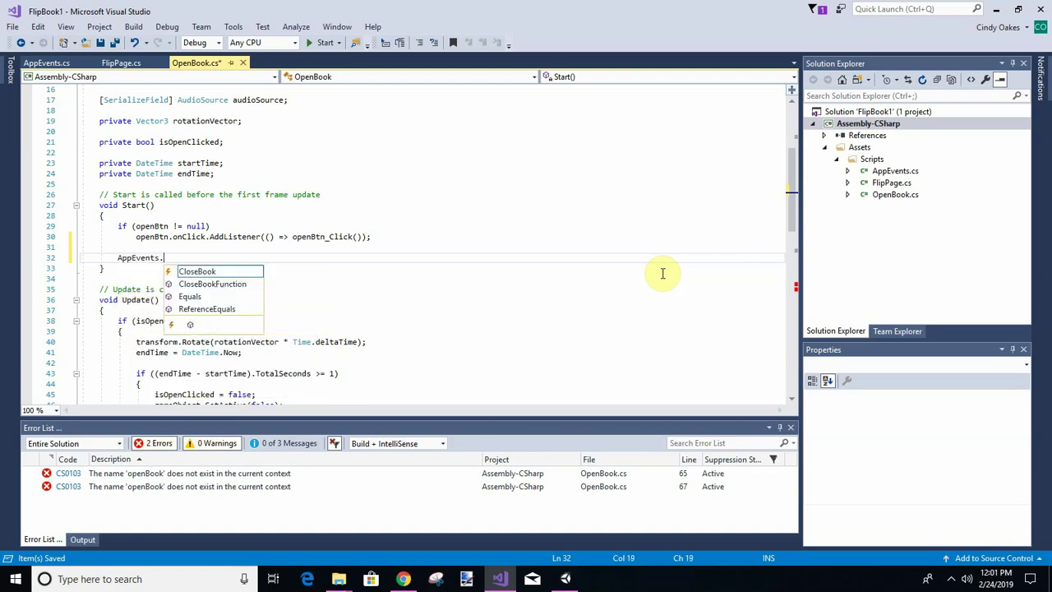
{"action": "type", "text": "Close"}
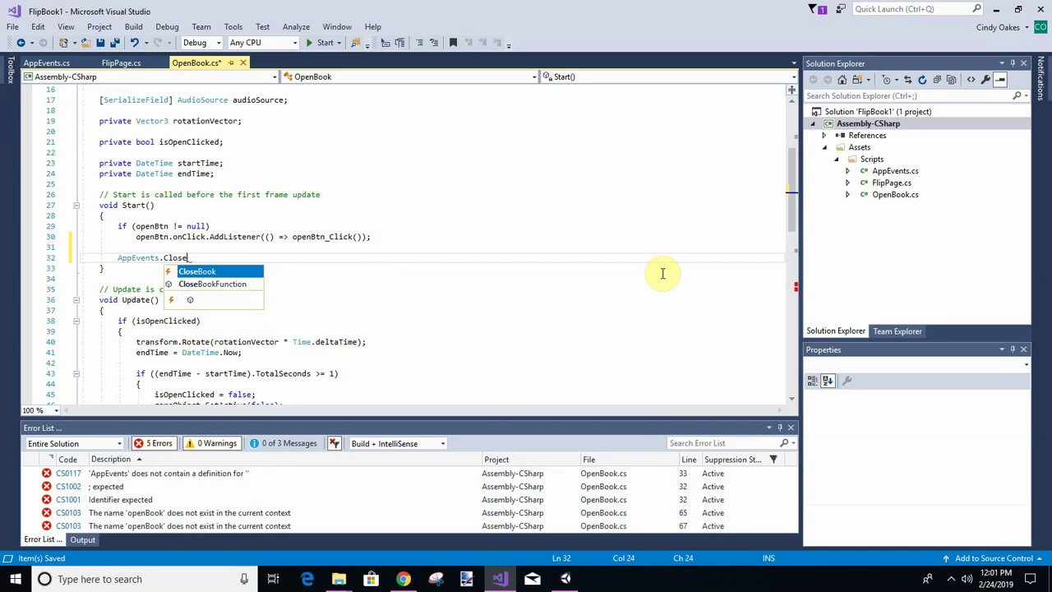
{"action": "key", "text": "Tab"}
{"action": "type", "text": "+"}
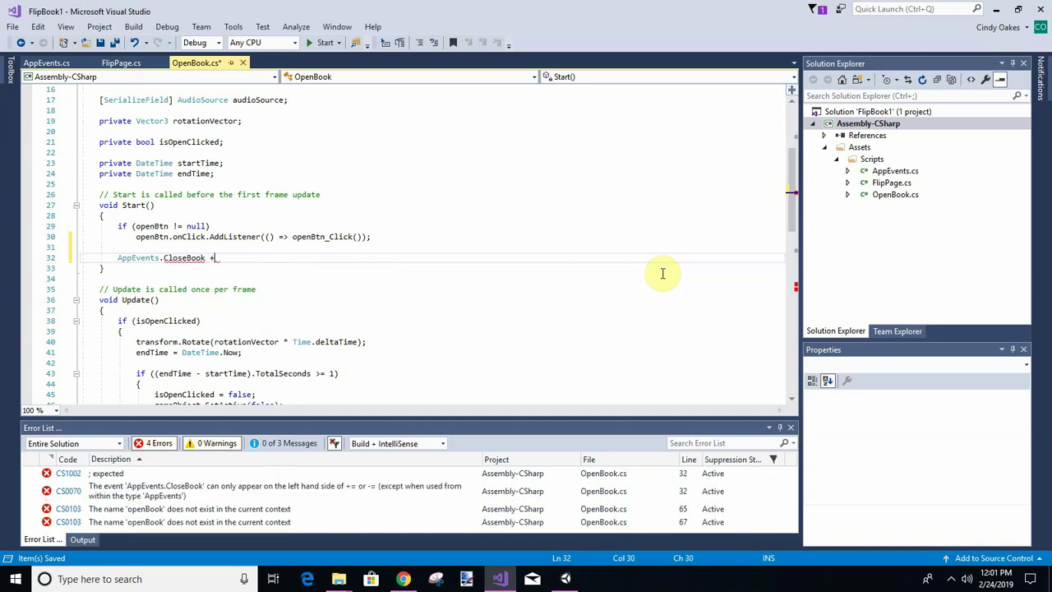
{"action": "type", "text": "= n"}
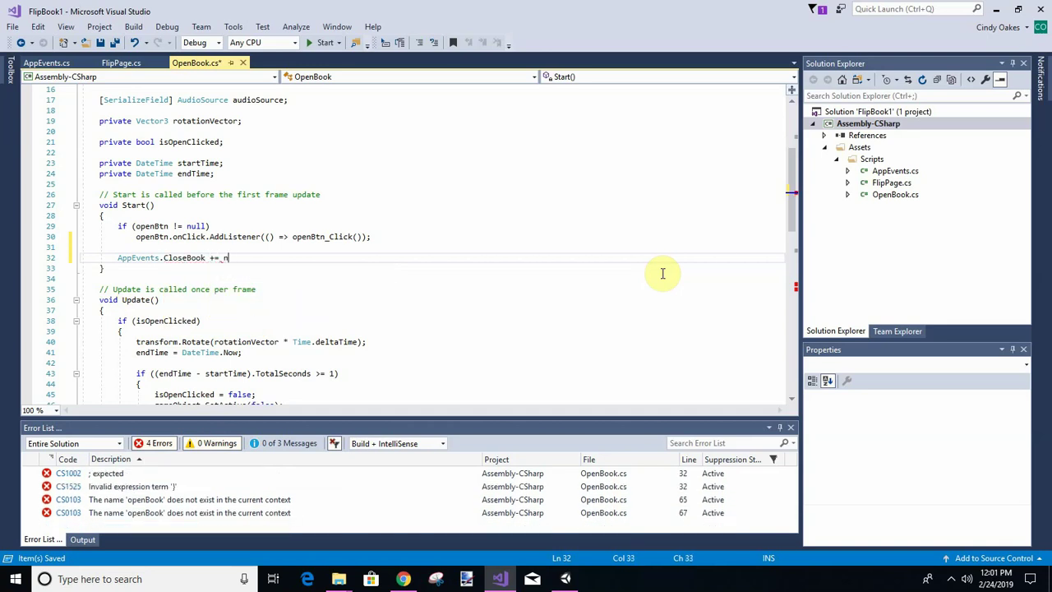
{"action": "type", "text": "ew E"}
{"action": "key", "text": "Tab"}
{"action": "type", "text": "(c"}
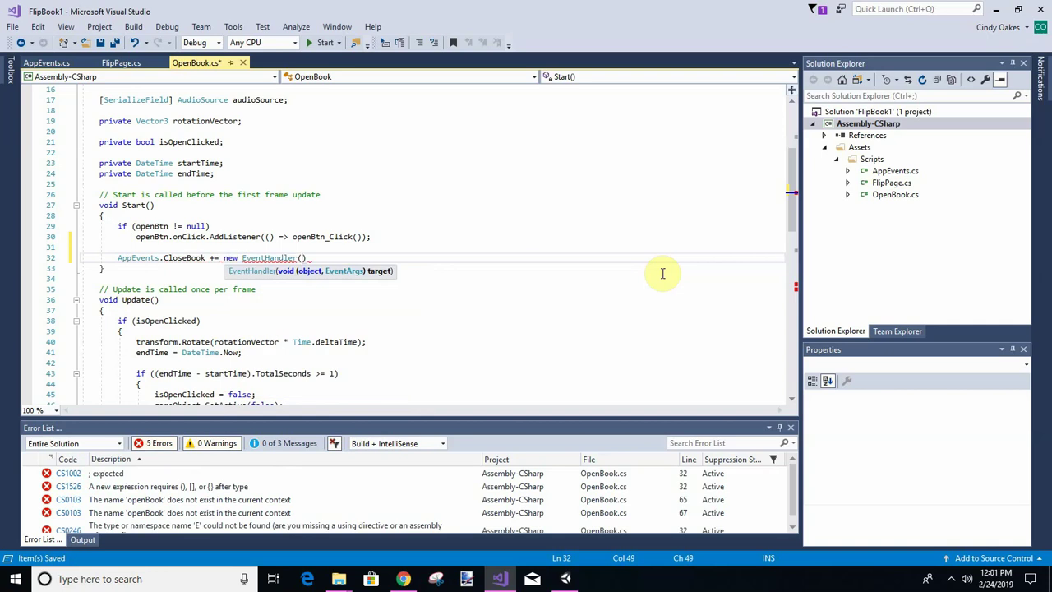
{"action": "type", "text": "lose"}
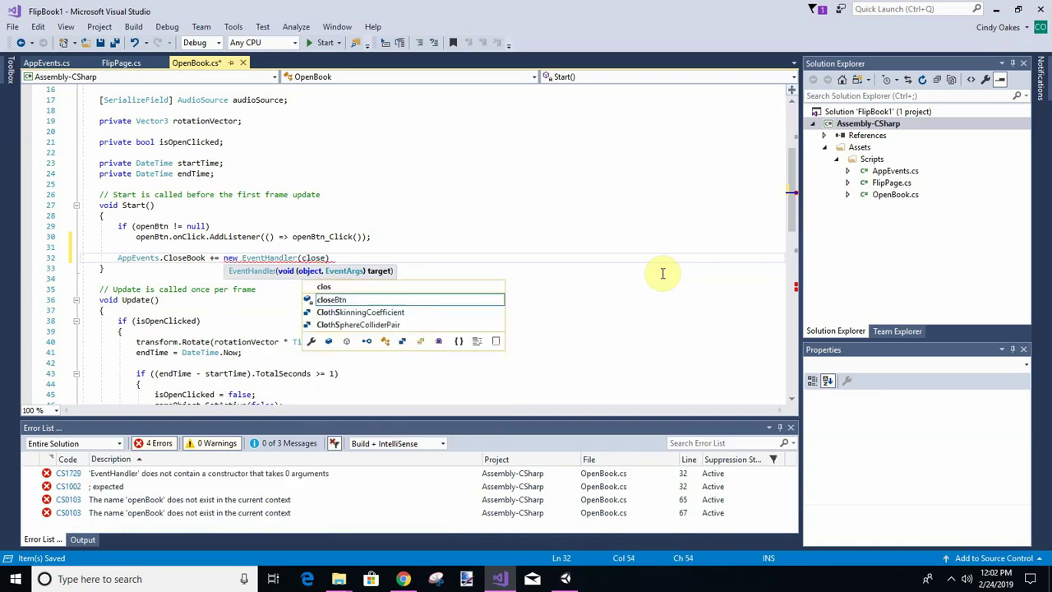
{"action": "type", "text": "Book_Click"}
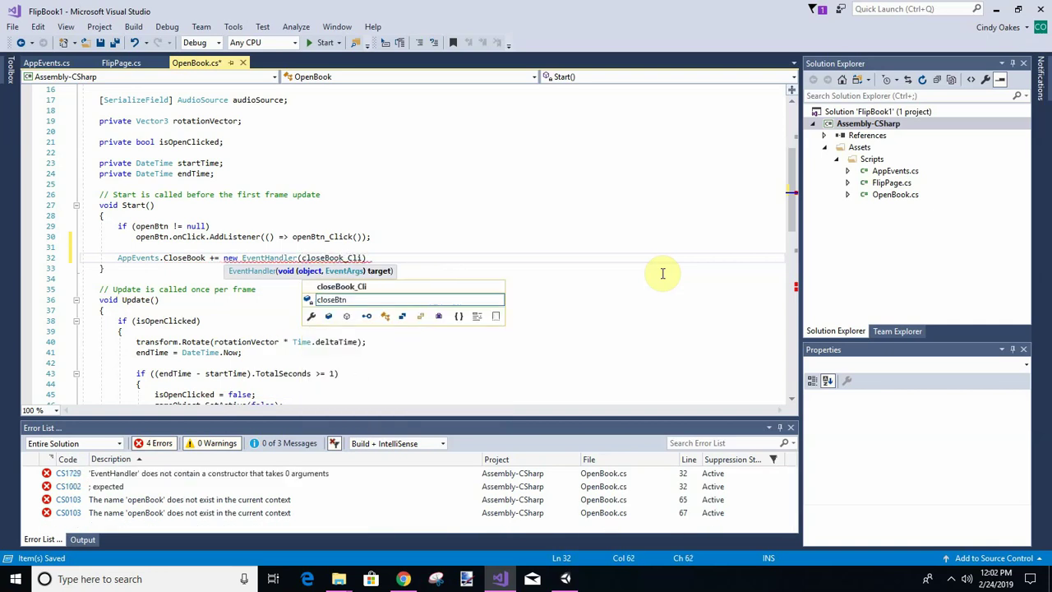
{"action": "left_click", "coordinate": [383, 256]}
{"action": "type", "text": ";"}
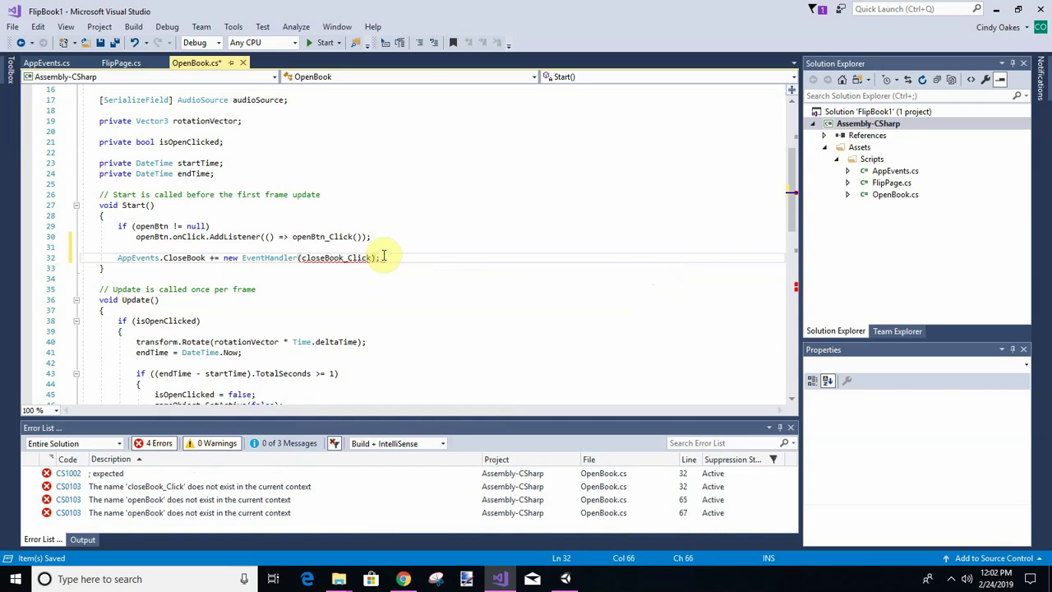
- Add an empty private void closeBook_Click(object sender, EventArgs e) method near line 71 of OpenBook.cs
{"action": "left_click", "coordinate": [45, 62]}
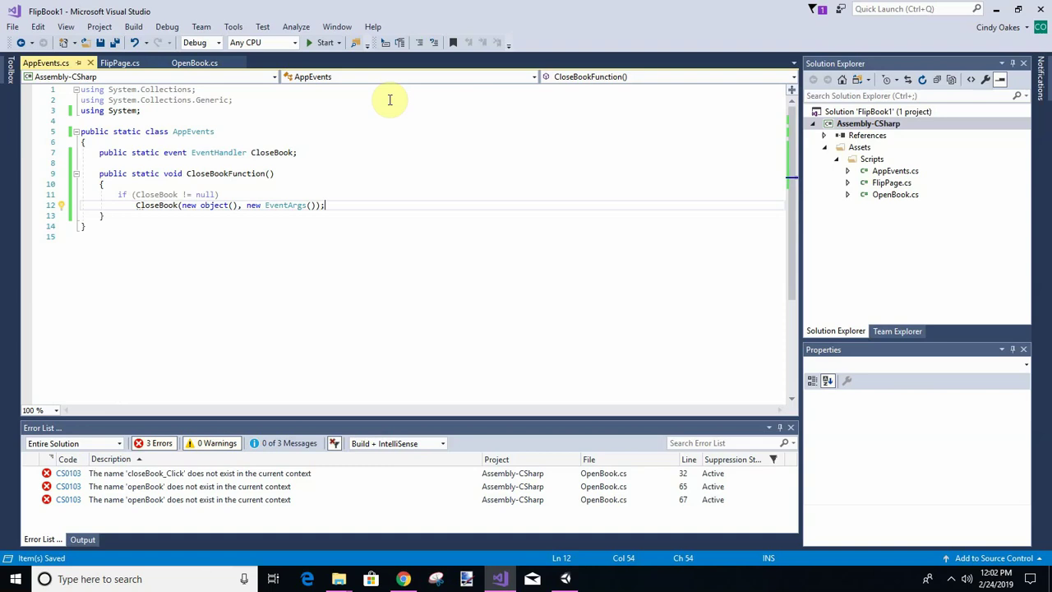
{"action": "left_click", "coordinate": [191, 63]}
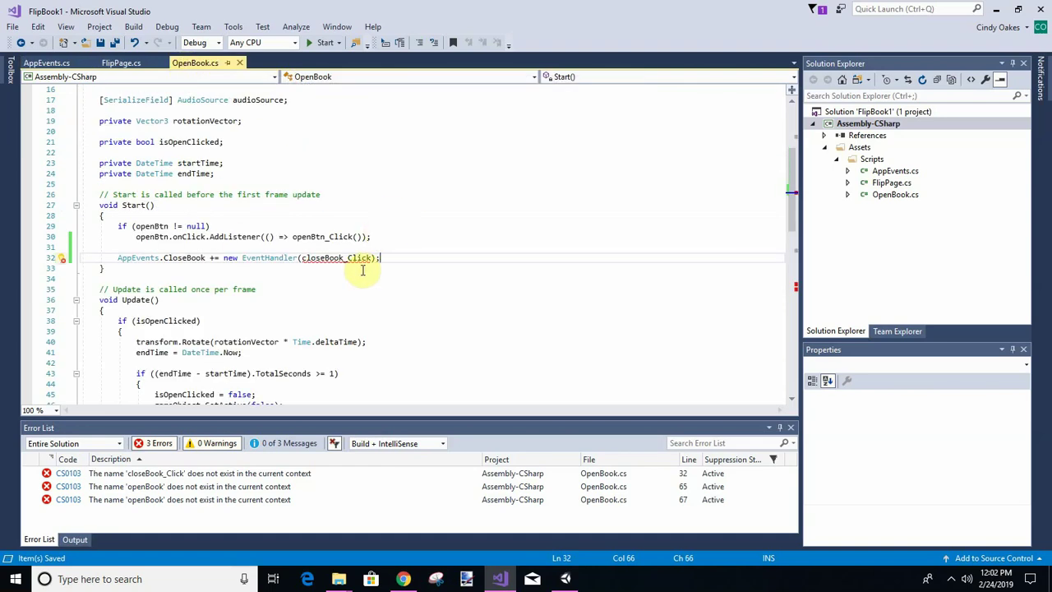
{"action": "scroll", "coordinate": [410, 293], "scroll_direction": "down", "scroll_amount": 3}
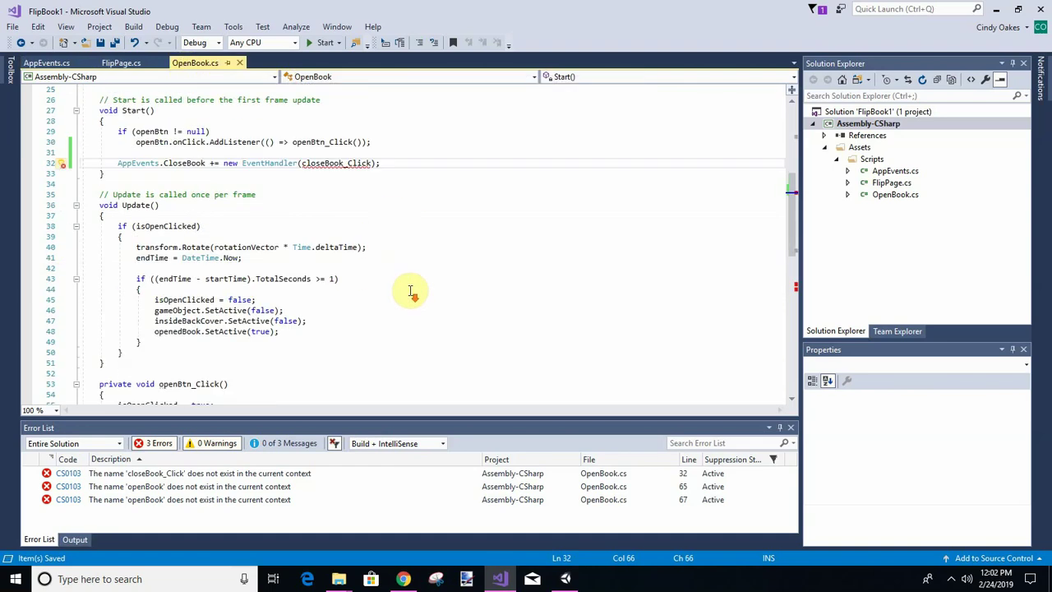
{"action": "scroll", "coordinate": [411, 290], "scroll_direction": "down", "scroll_amount": 3}
{"action": "scroll", "coordinate": [410, 291], "scroll_direction": "down", "scroll_amount": 4}
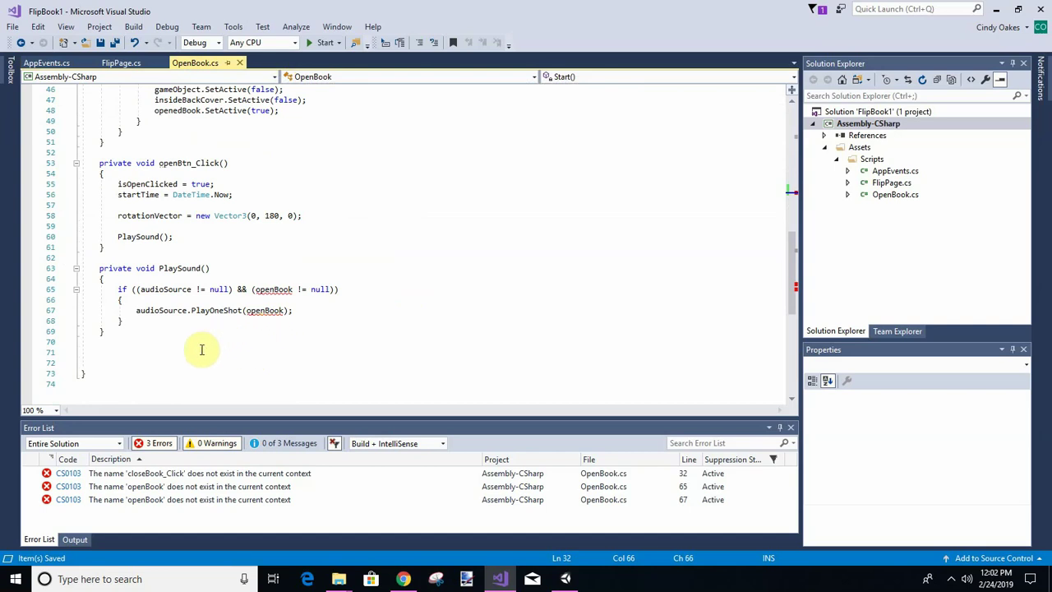
{"action": "left_click", "coordinate": [103, 351]}
{"action": "type", "text": "pri"}
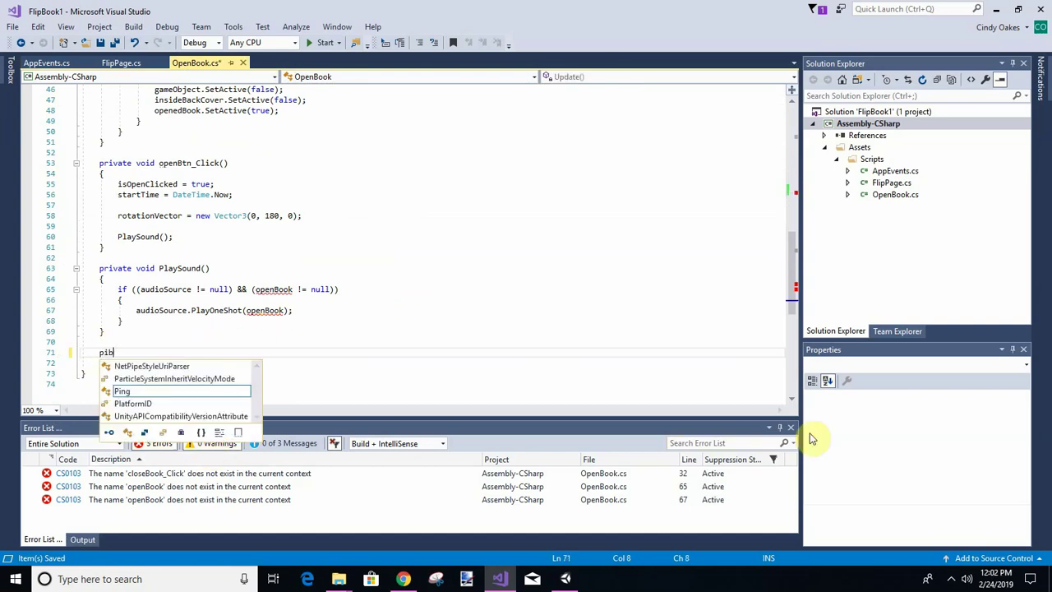
{"action": "type", "text": "vate voi"}
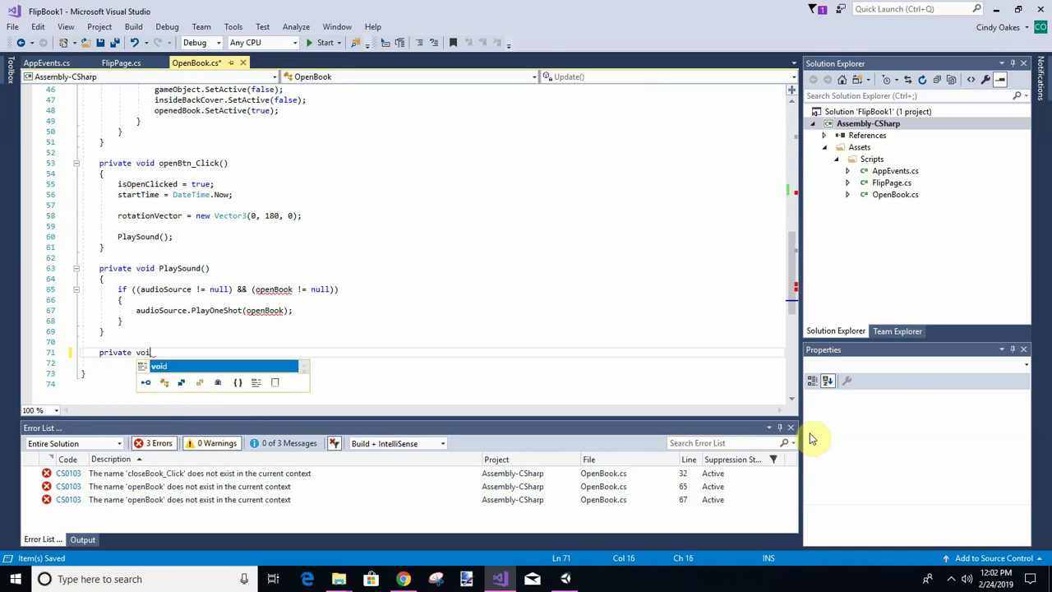
{"action": "type", "text": "d"}
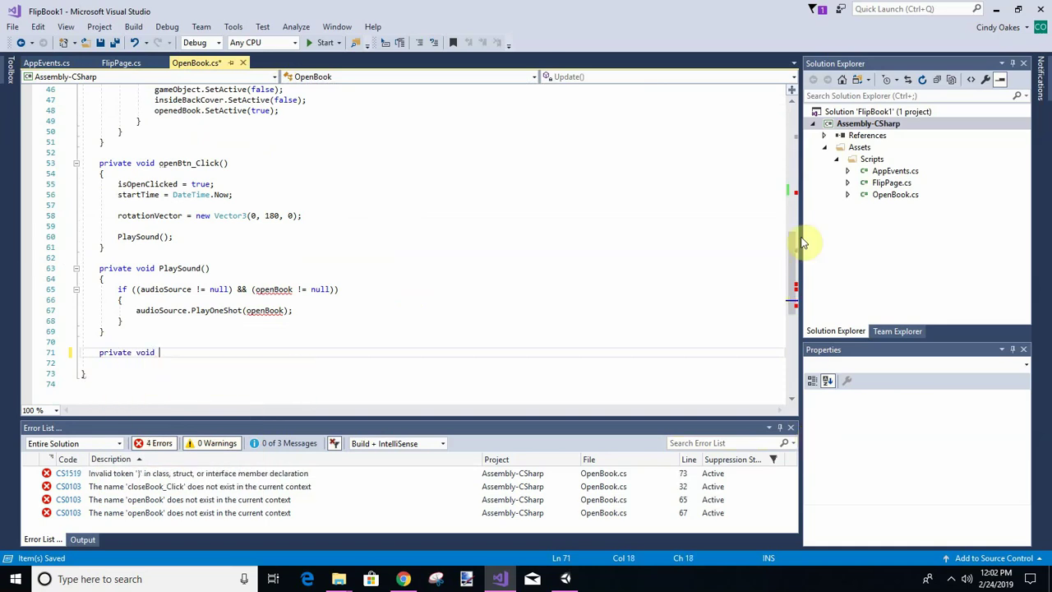
{"action": "scroll", "coordinate": [435, 319], "scroll_direction": "up", "scroll_amount": 1}
{"action": "scroll", "coordinate": [433, 321], "scroll_direction": "up", "scroll_amount": 8}
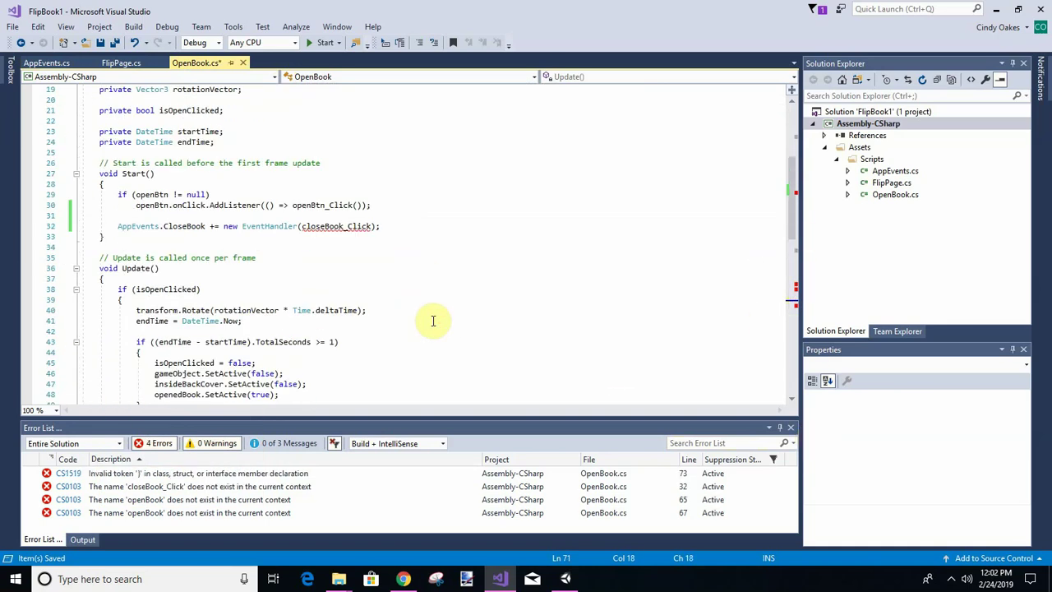
{"action": "scroll", "coordinate": [433, 321], "scroll_direction": "down", "scroll_amount": 6}
{"action": "scroll", "coordinate": [433, 323], "scroll_direction": "down", "scroll_amount": 4}
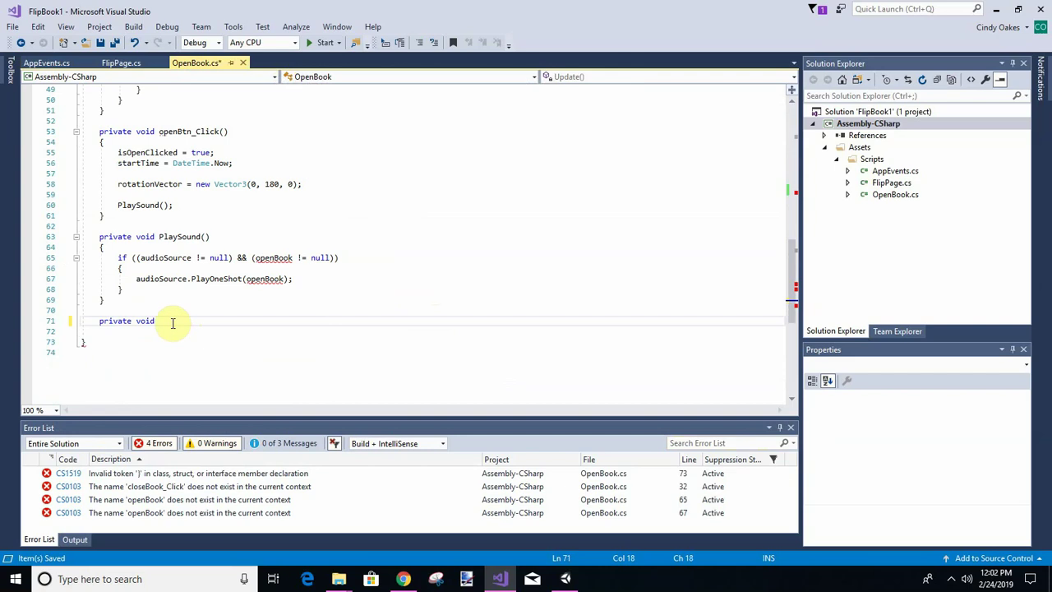
{"action": "type", "text": "ck"}
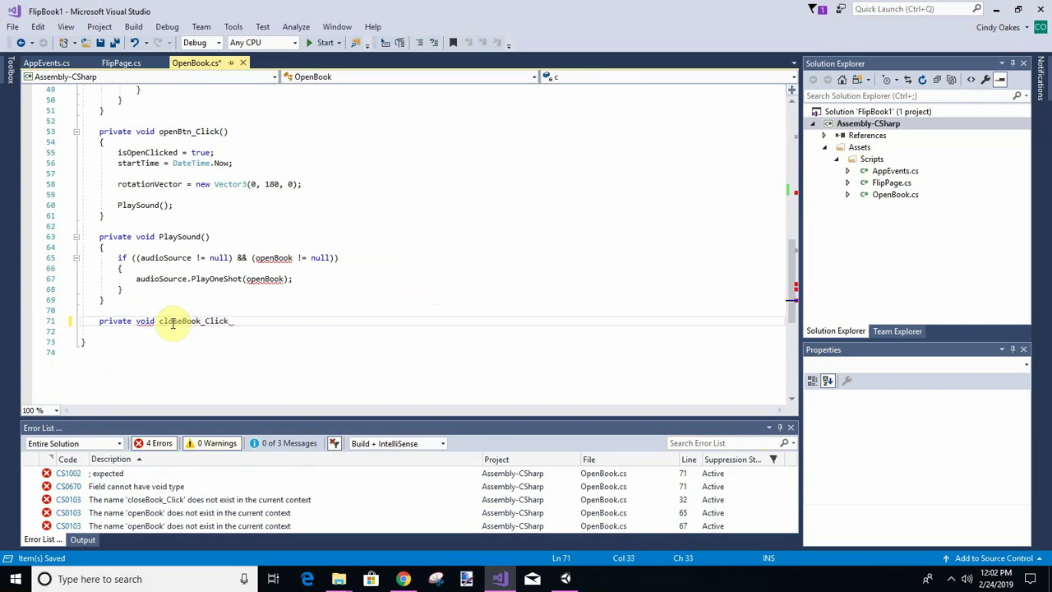
{"action": "type", "text": "(o"}
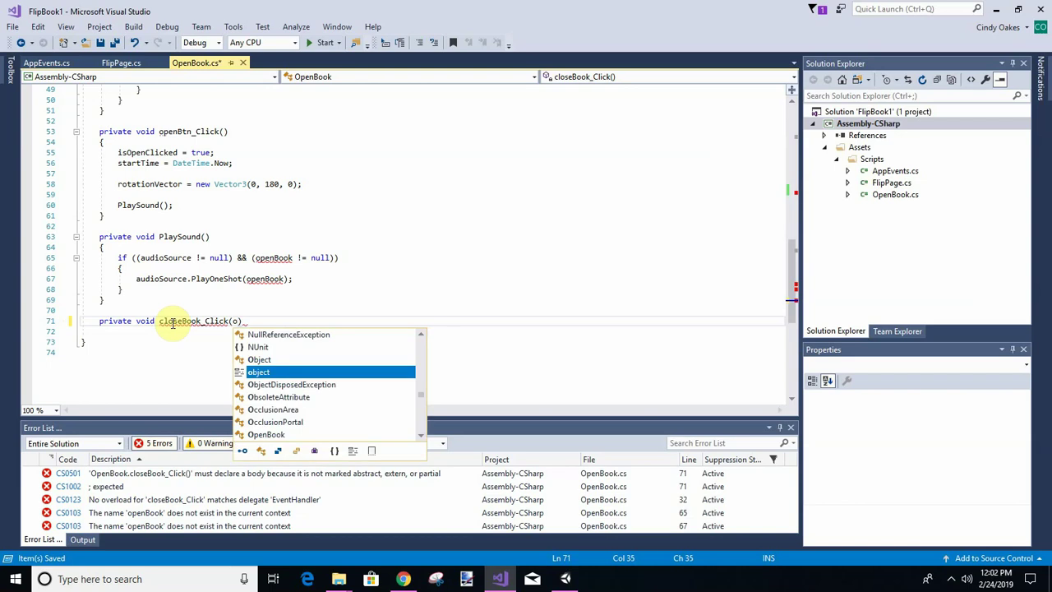
{"action": "type", "text": "bject sende"}
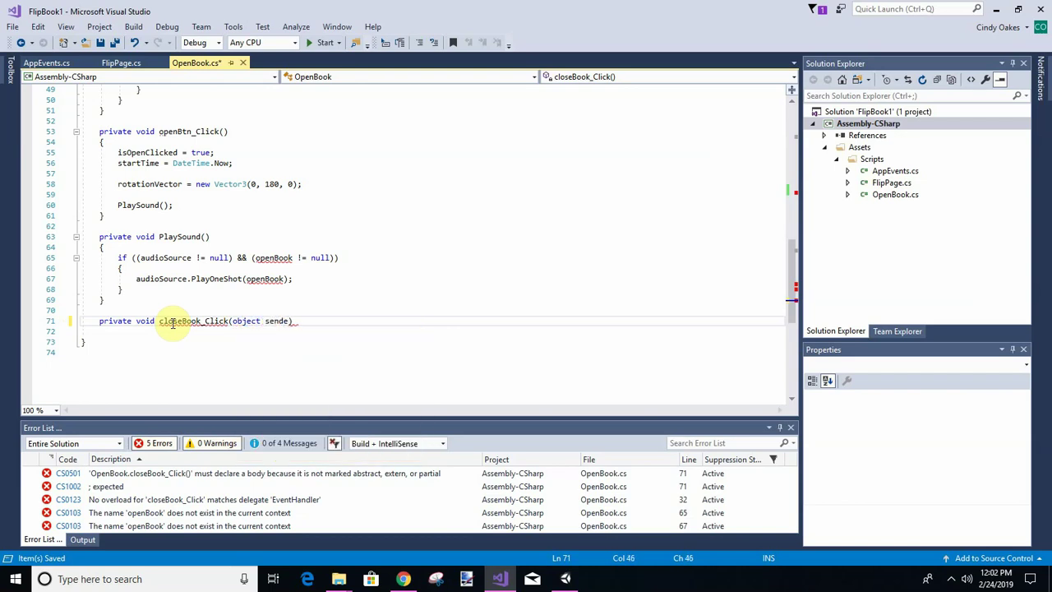
{"action": "type", "text": "r, E"}
{"action": "type", "text": "ve"}
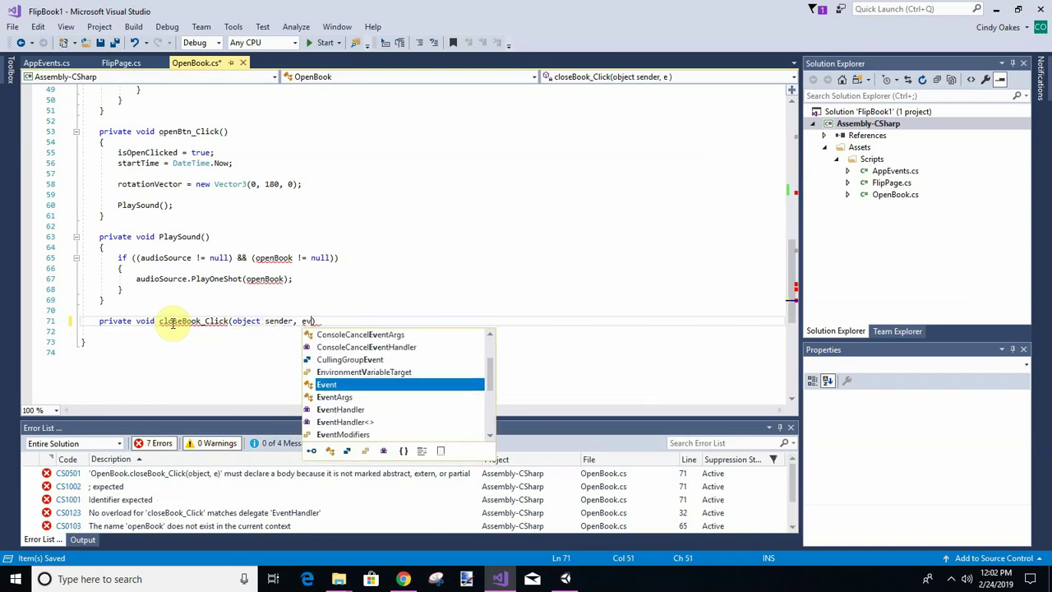
{"action": "type", "text": "ntArgs e"}
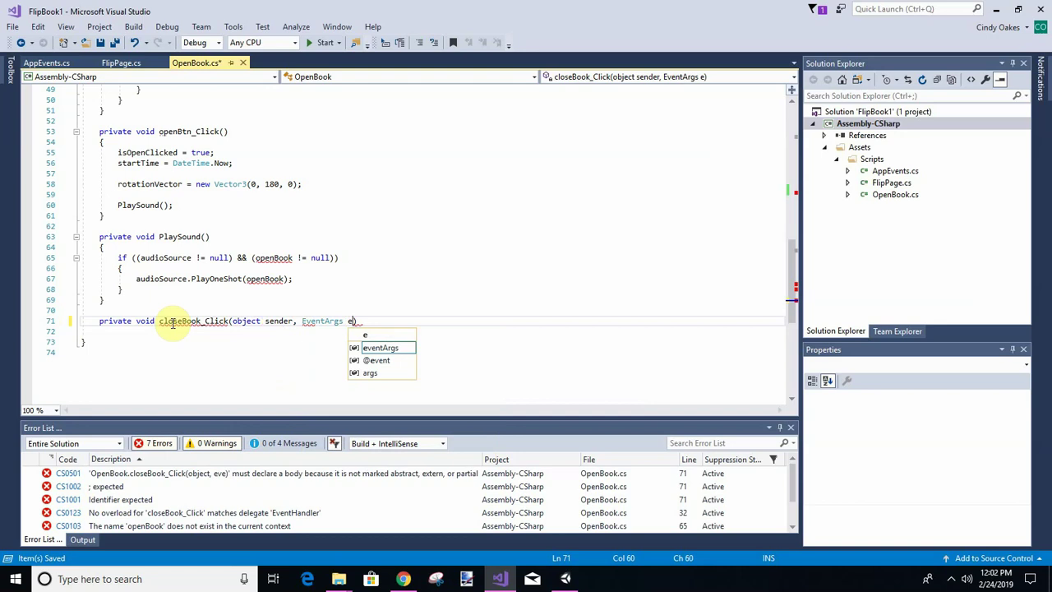
{"action": "left_click", "coordinate": [372, 321]}
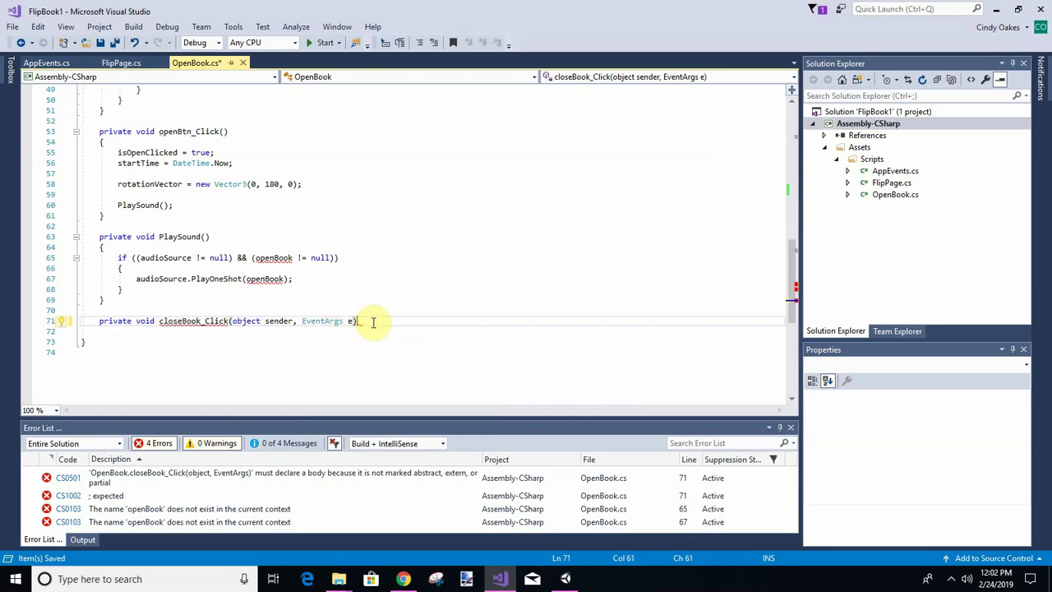
{"action": "key", "text": "Return"}
{"action": "type", "text": "{"}
{"action": "key", "text": "Return"}
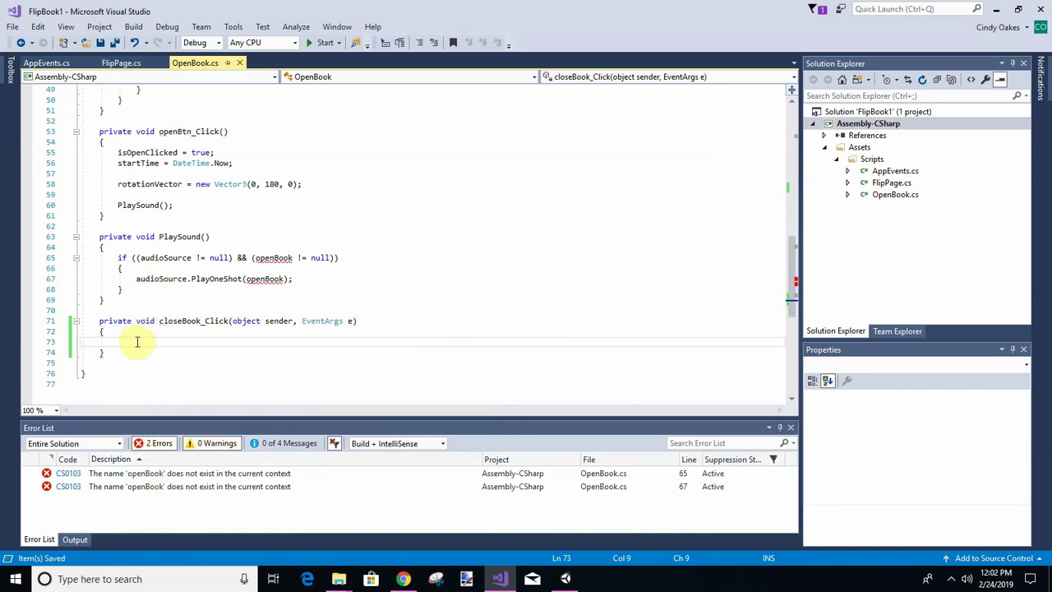
- Make it print "close book clicked in OpenBook" and save OpenBook.cs
{"action": "type", "text": "print("}
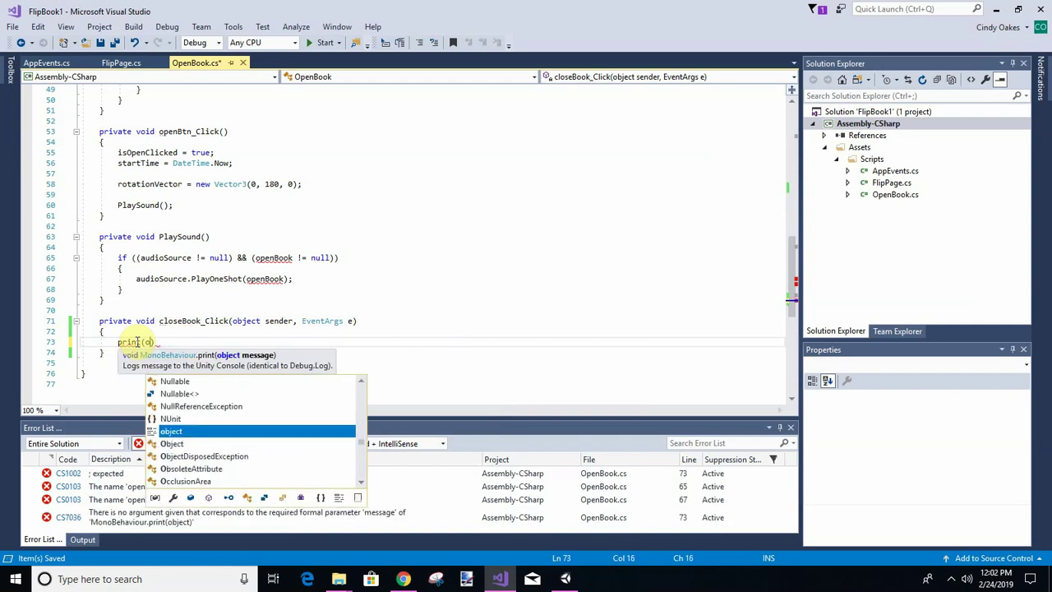
{"action": "type", "text": "\"close book clicked in OpenBook"}
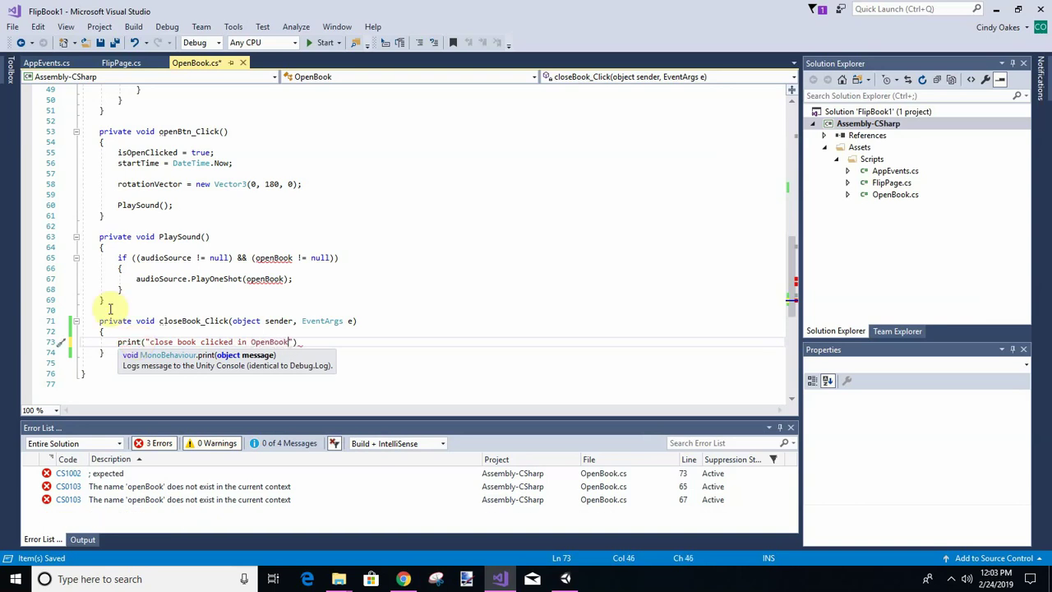
{"action": "left_click", "coordinate": [319, 344]}
{"action": "type", "text": ";"}
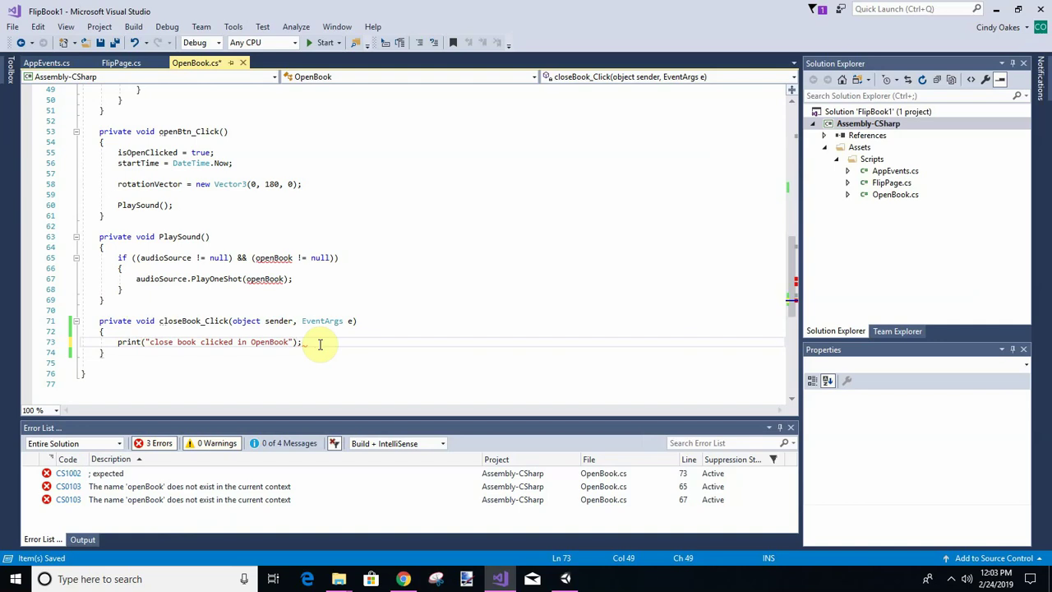
{"action": "key", "text": "ctrl+s"}
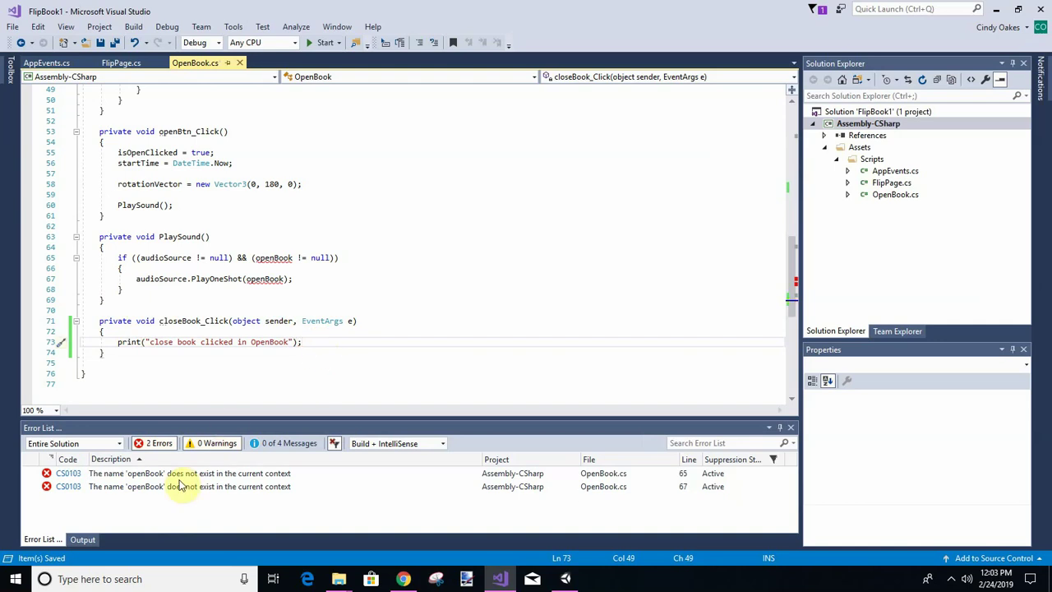
- Jump to the openBook error on line 65, briefly try renaming it to openedBook, revert, and save
{"action": "double_click", "coordinate": [180, 475]}
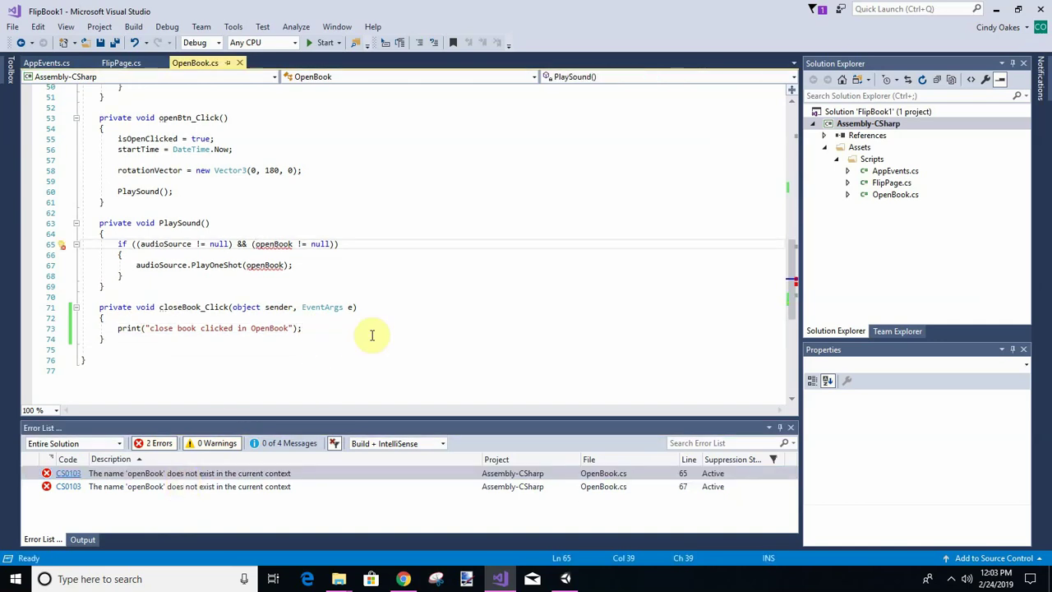
{"action": "scroll", "coordinate": [339, 289], "scroll_direction": "up", "scroll_amount": 6}
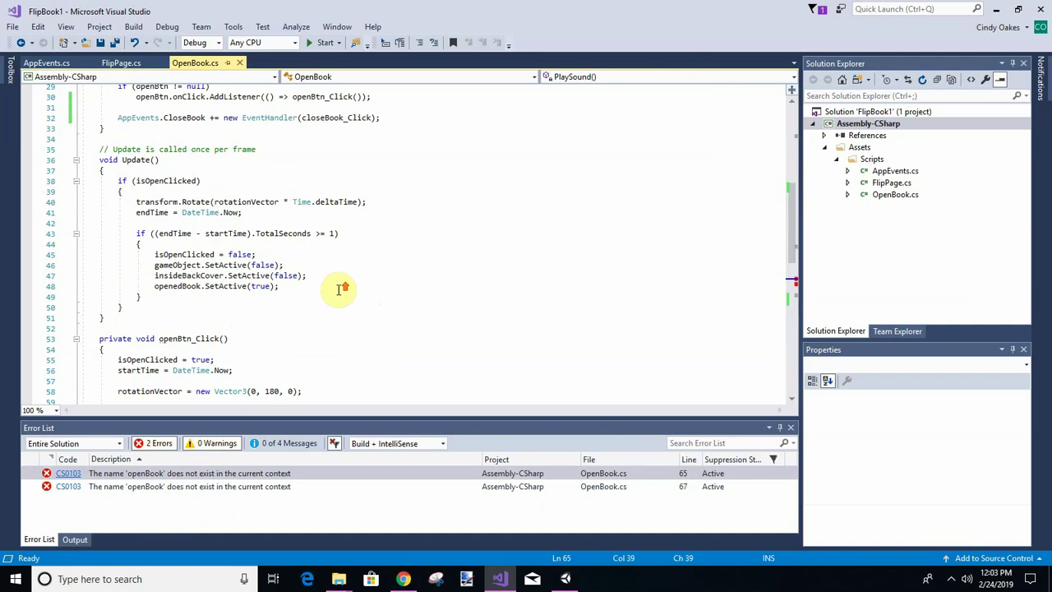
{"action": "scroll", "coordinate": [387, 319], "scroll_direction": "down", "scroll_amount": 3}
{"action": "scroll", "coordinate": [394, 322], "scroll_direction": "up", "scroll_amount": 6}
{"action": "scroll", "coordinate": [395, 321], "scroll_direction": "up", "scroll_amount": 8}
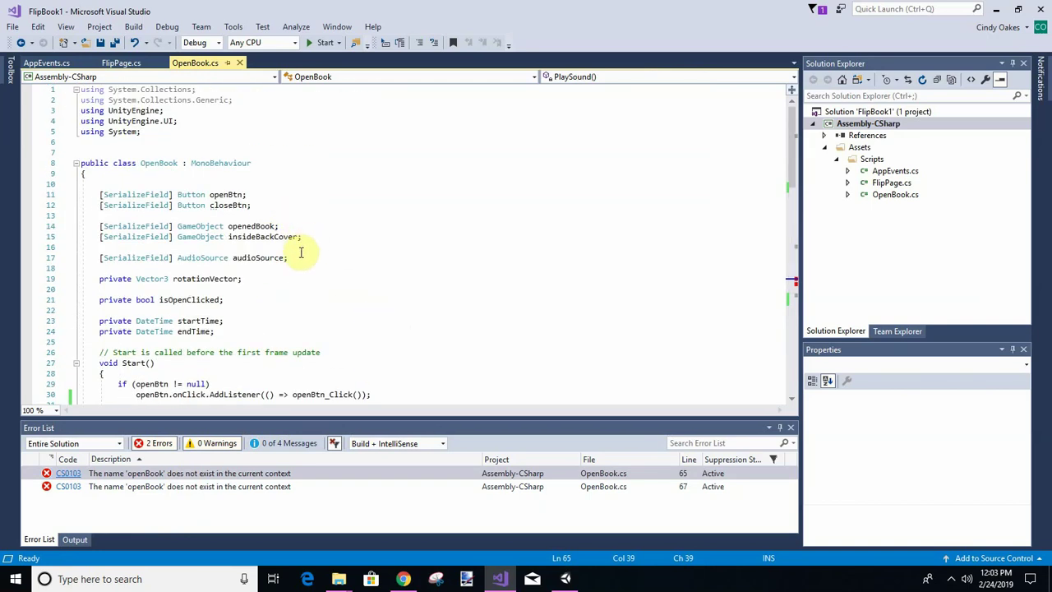
{"action": "scroll", "coordinate": [323, 262], "scroll_direction": "down", "scroll_amount": 13}
{"action": "scroll", "coordinate": [325, 257], "scroll_direction": "down", "scroll_amount": 4}
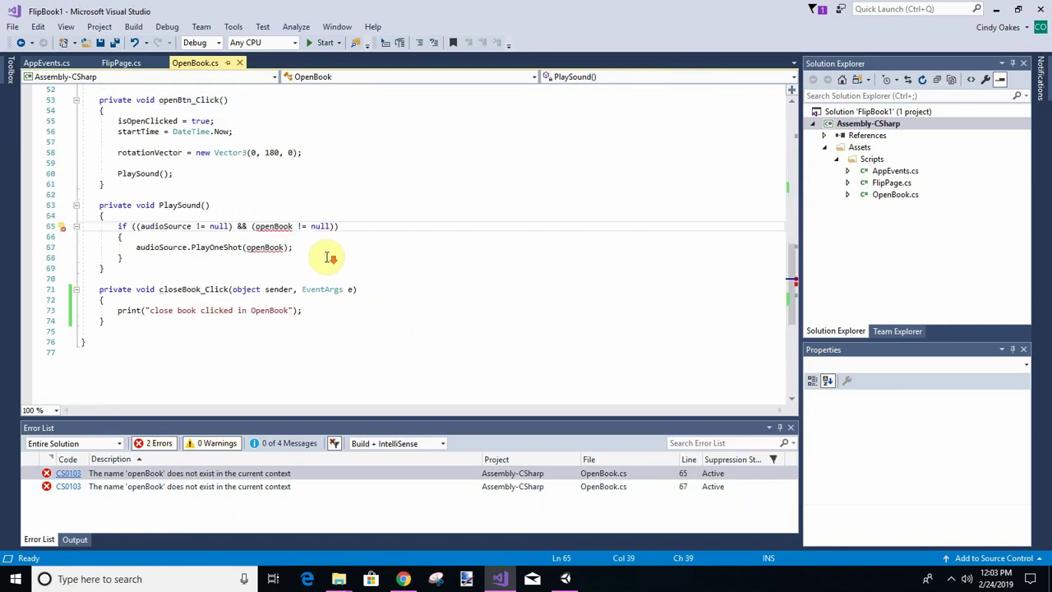
{"action": "left_click", "coordinate": [274, 226]}
{"action": "type", "text": "ed"}
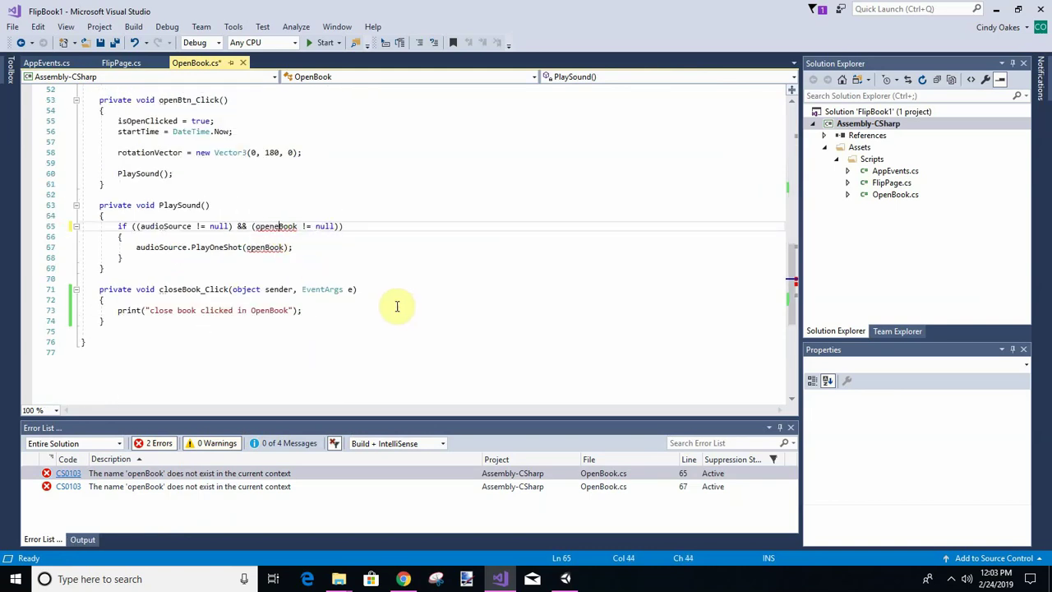
{"action": "left_click", "coordinate": [264, 247]}
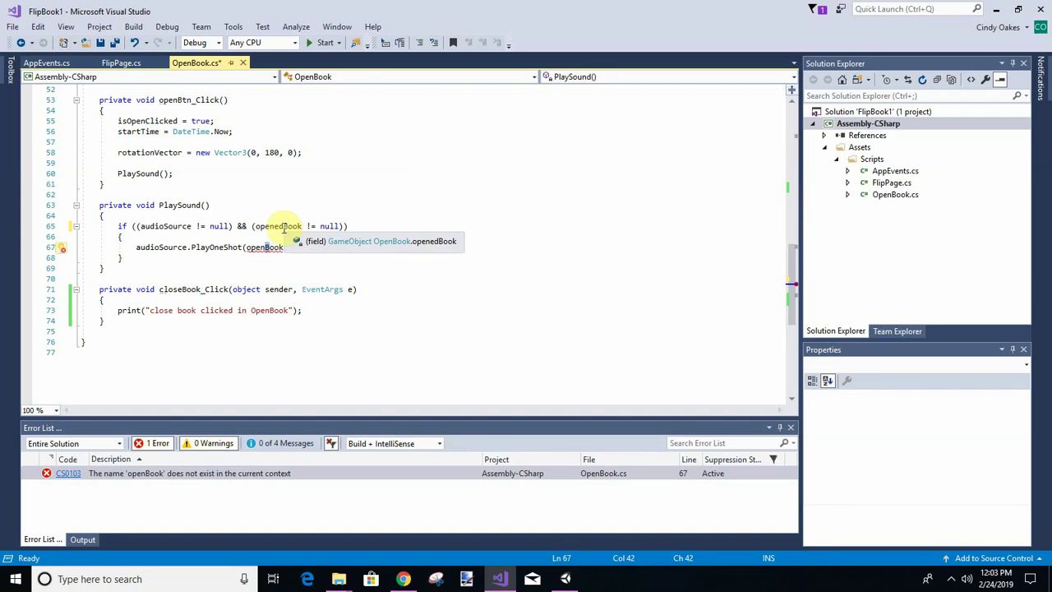
{"action": "left_click", "coordinate": [284, 226]}
{"action": "key", "text": "BackSpace"}
{"action": "key", "text": "BackSpace"}
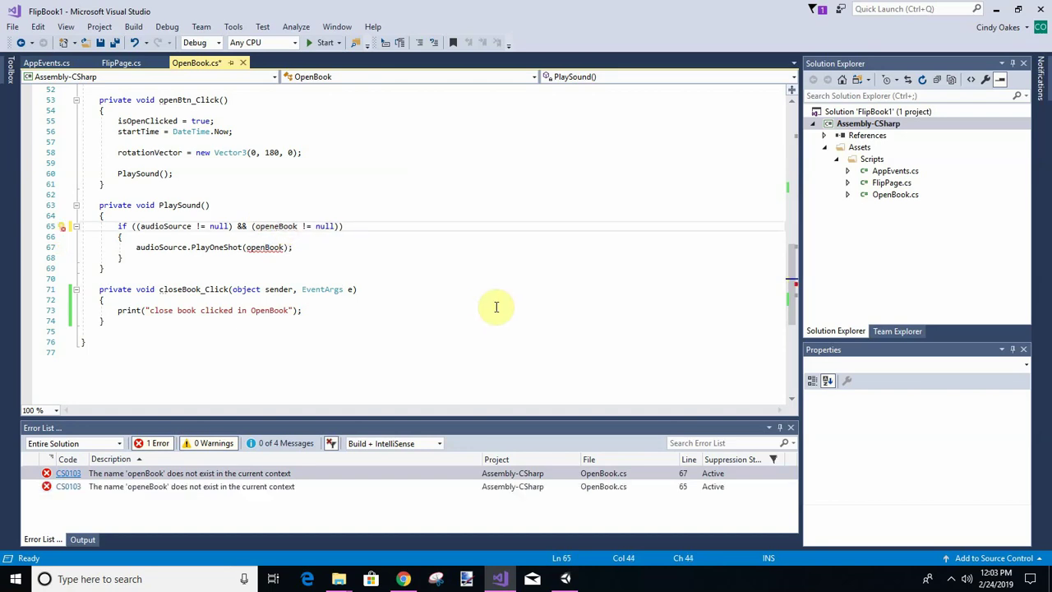
{"action": "key", "text": "ctrl+s"}
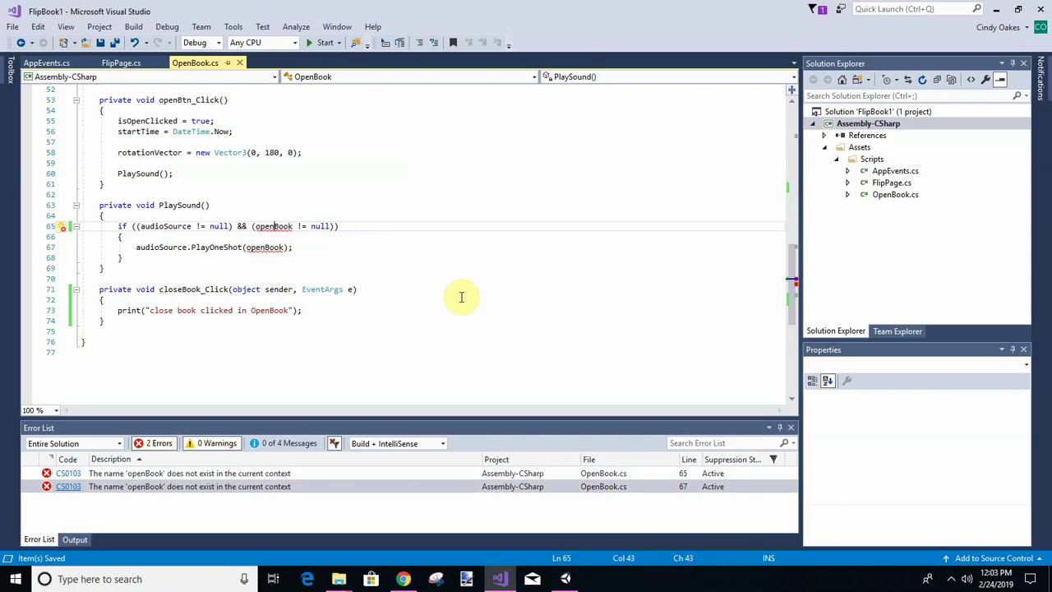
- Add '[SerializeField] AudioClip openBook;' below the audioSource field and save
{"action": "left_click", "coordinate": [441, 237]}
{"action": "scroll", "coordinate": [433, 246], "scroll_direction": "up", "scroll_amount": 5}
{"action": "scroll", "coordinate": [434, 248], "scroll_direction": "up", "scroll_amount": 10}
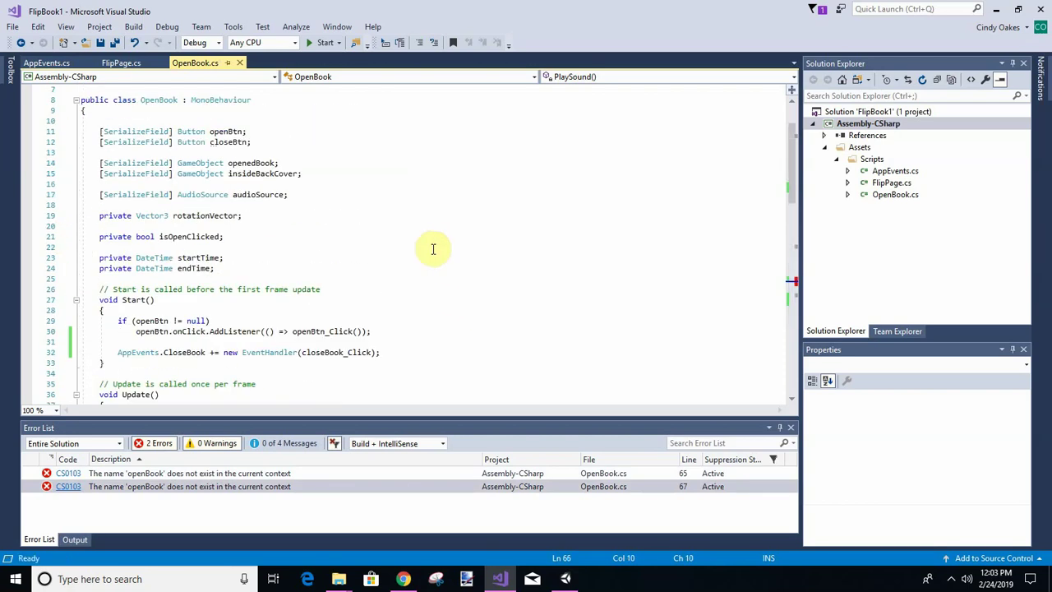
{"action": "left_click", "coordinate": [302, 195]}
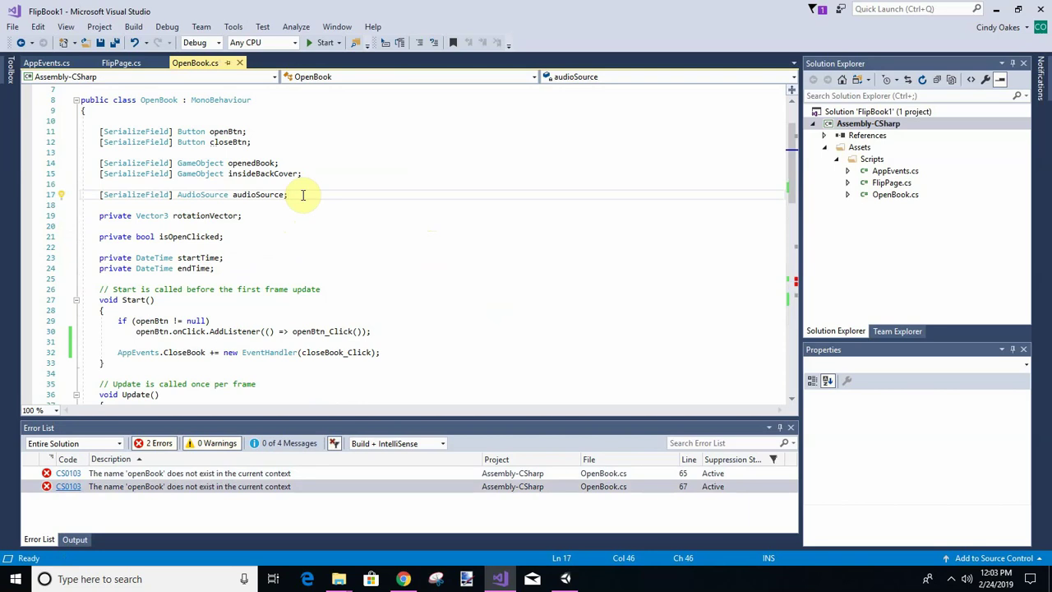
{"action": "key", "text": "Return"}
{"action": "type", "text": "[ser"}
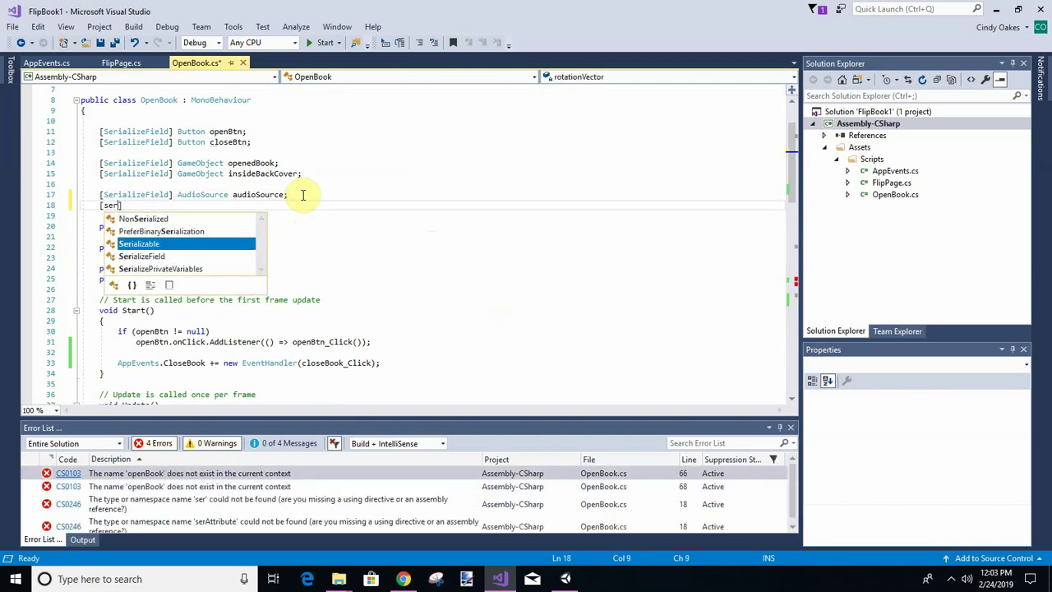
{"action": "key", "text": "Down"}
{"action": "type", "text": "] A"}
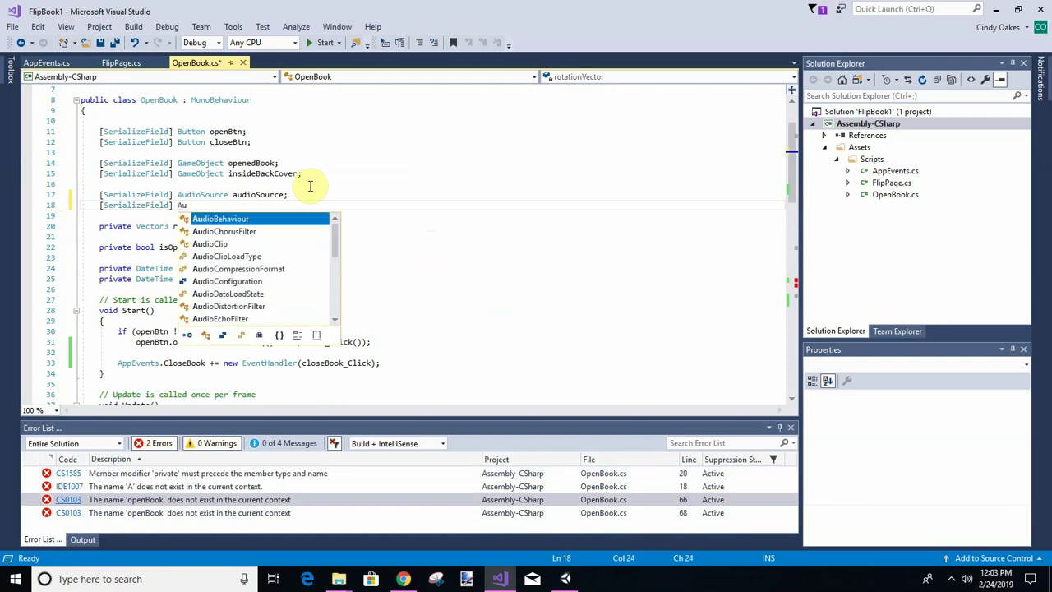
{"action": "type", "text": "udioCl"}
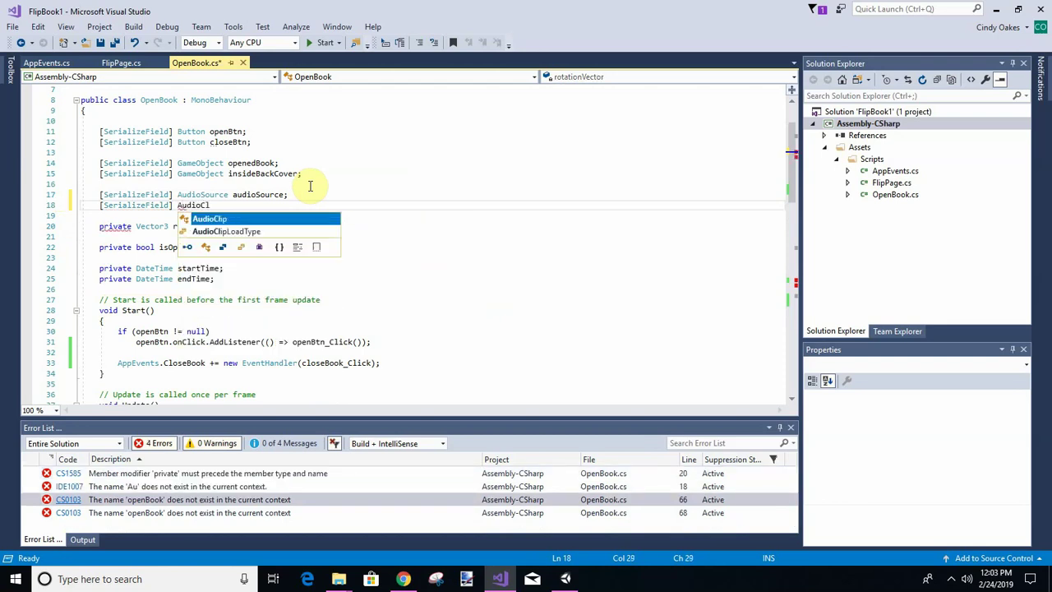
{"action": "key", "text": "Tab"}
{"action": "type", "text": "open"}
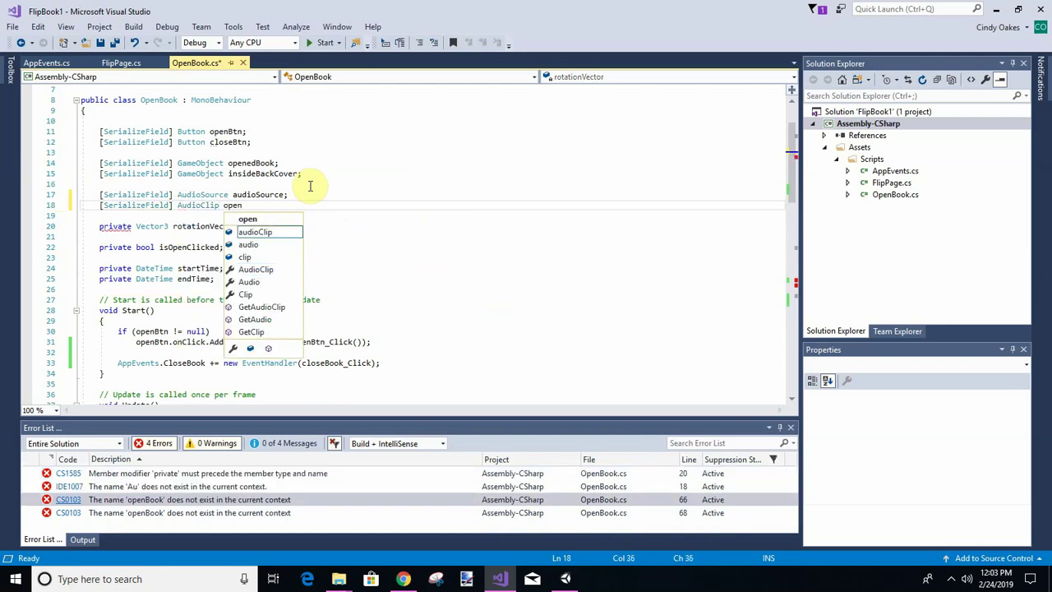
{"action": "type", "text": "Book;"}
{"action": "key", "text": "ctrl+s"}
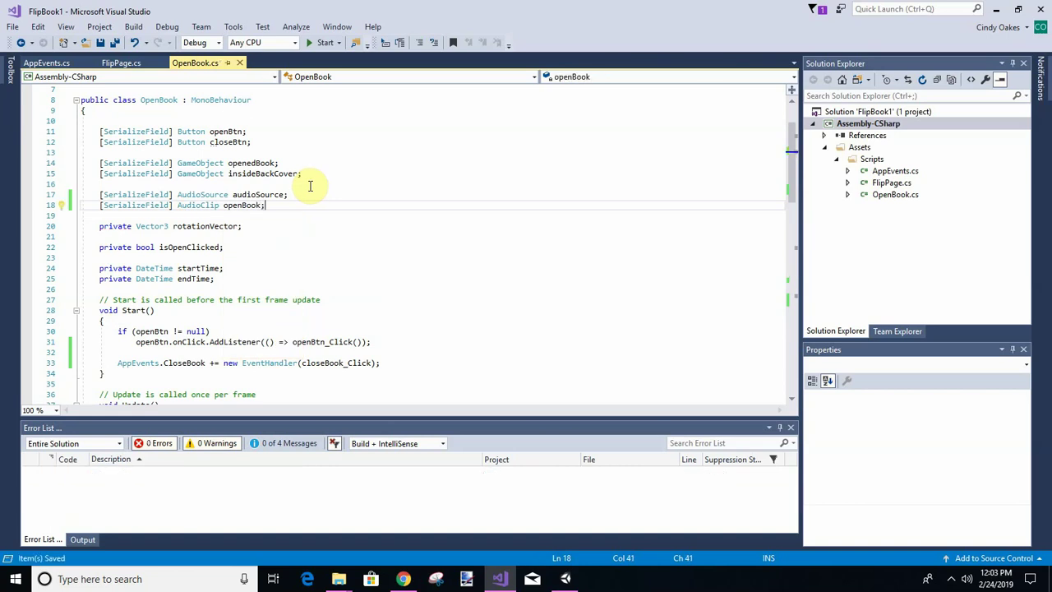
{"action": "scroll", "coordinate": [403, 192], "scroll_direction": "down", "scroll_amount": 5}
{"action": "scroll", "coordinate": [413, 188], "scroll_direction": "down", "scroll_amount": 6}
{"action": "scroll", "coordinate": [414, 188], "scroll_direction": "down", "scroll_amount": 5}
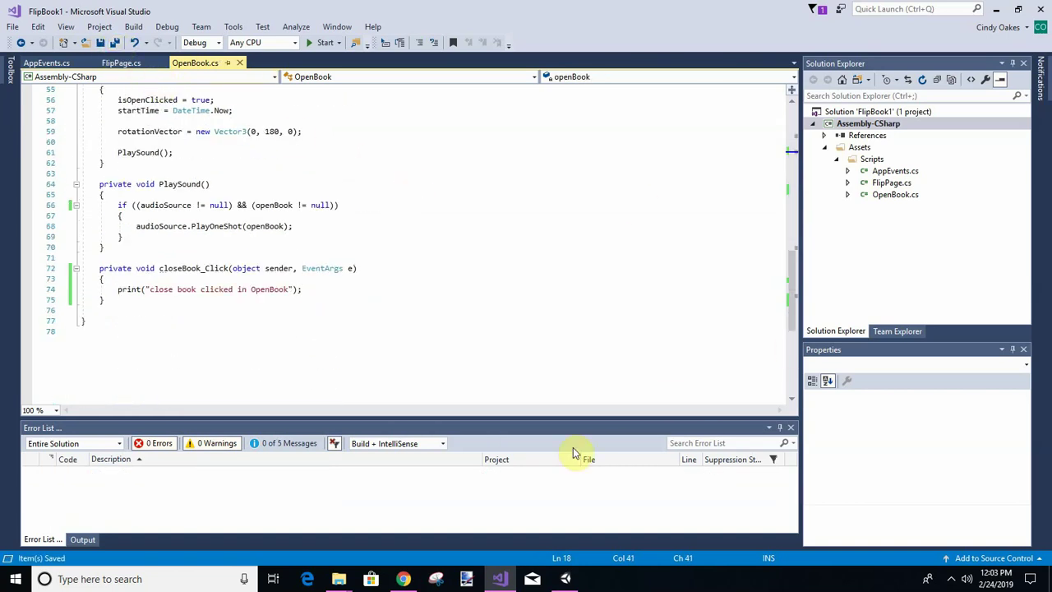
{"action": "left_click", "coordinate": [561, 582]}
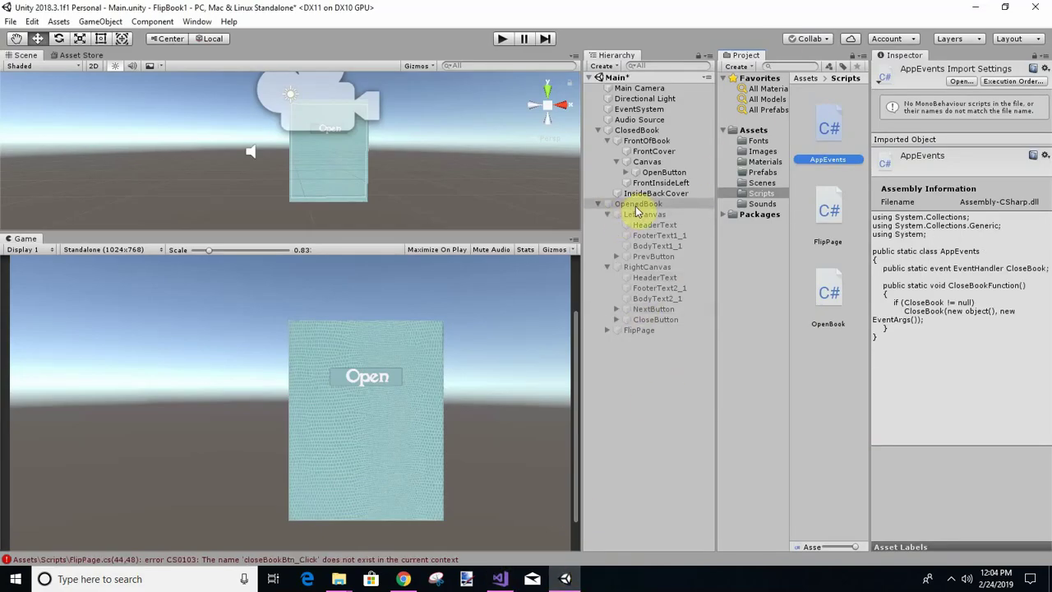
- Select FrontOfBook and try Play, blocked by the FlipPage.cs error, then build in Visual Studio
{"action": "left_click", "coordinate": [637, 131]}
{"action": "left_click", "coordinate": [646, 141]}
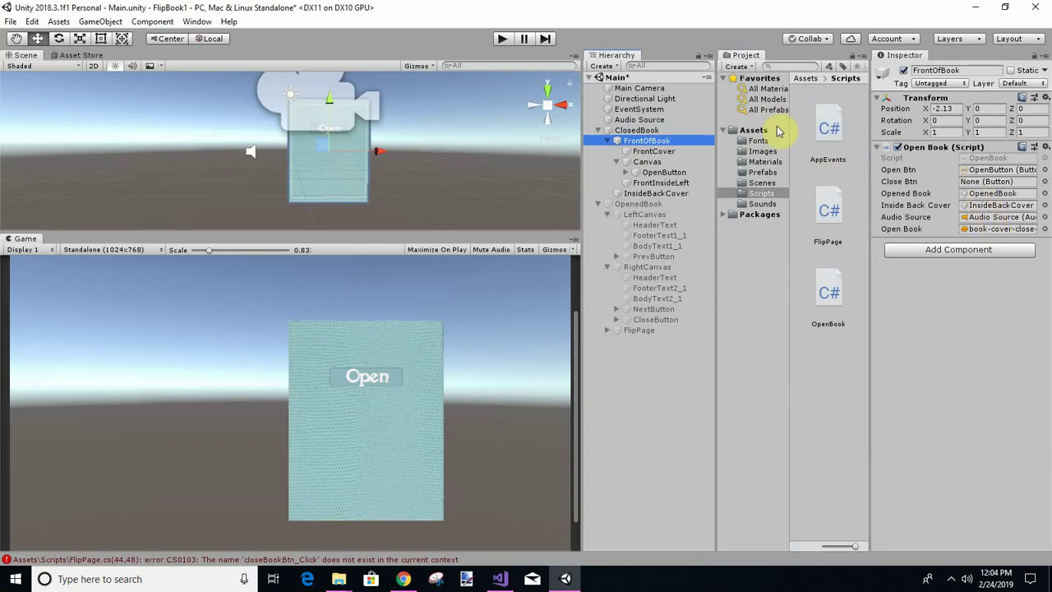
{"action": "left_click", "coordinate": [501, 39]}
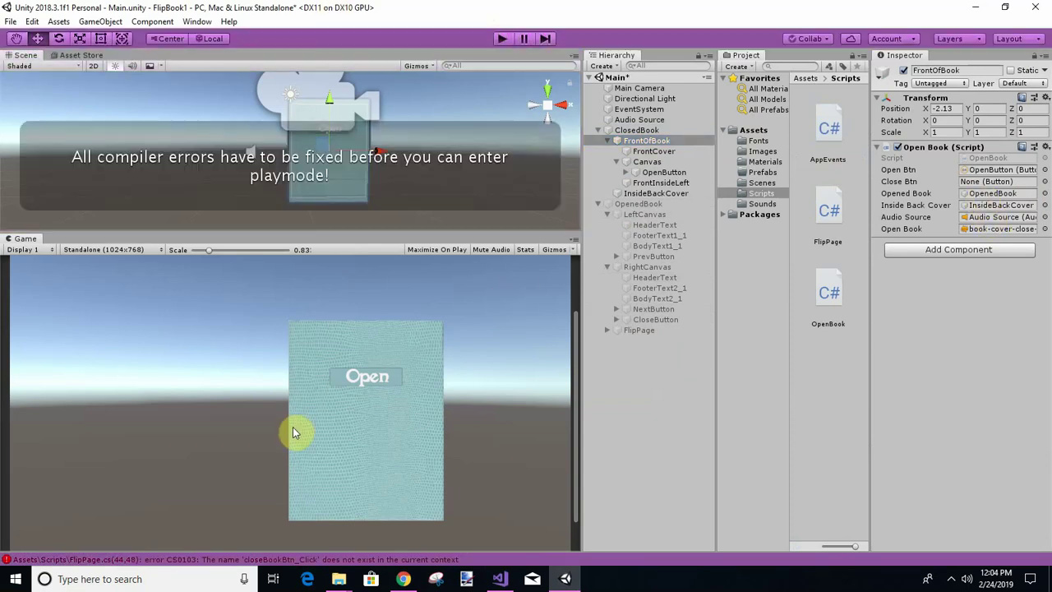
{"action": "left_click", "coordinate": [499, 581]}
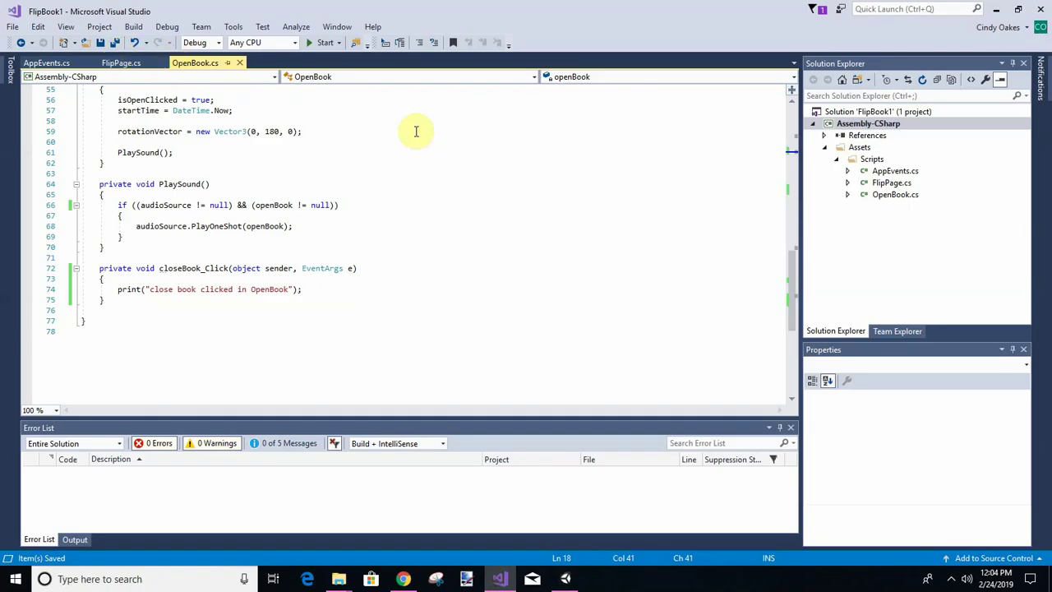
{"action": "left_click", "coordinate": [306, 43]}
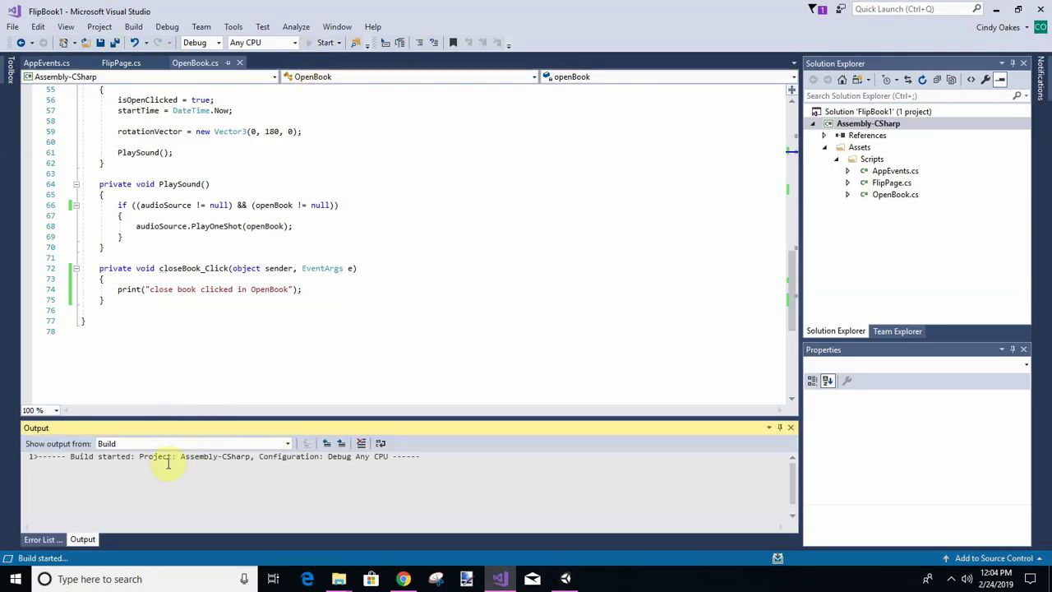
{"action": "left_click", "coordinate": [42, 540]}
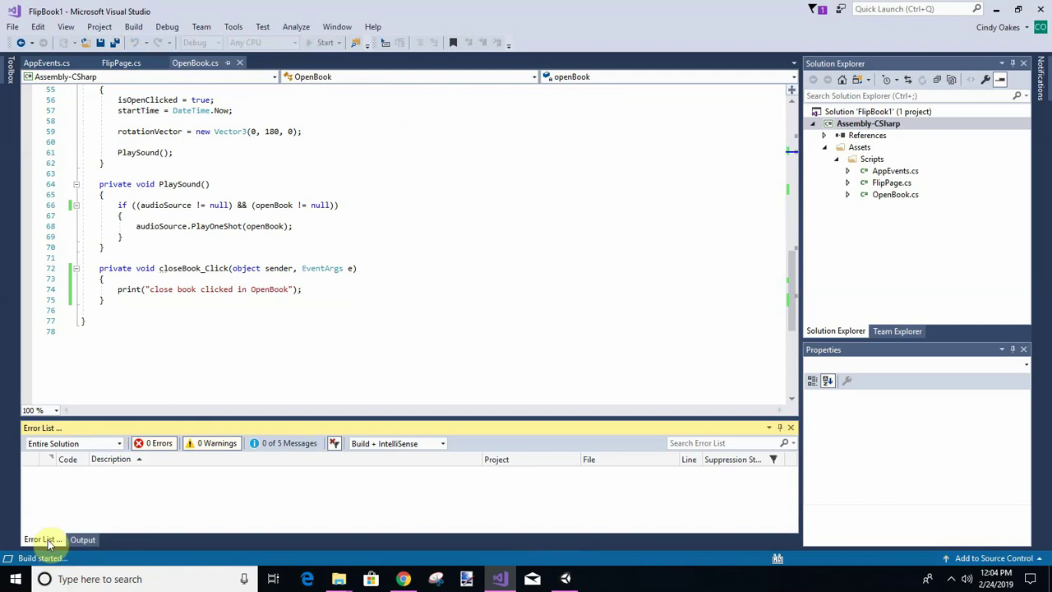
{"action": "left_click", "coordinate": [82, 540]}
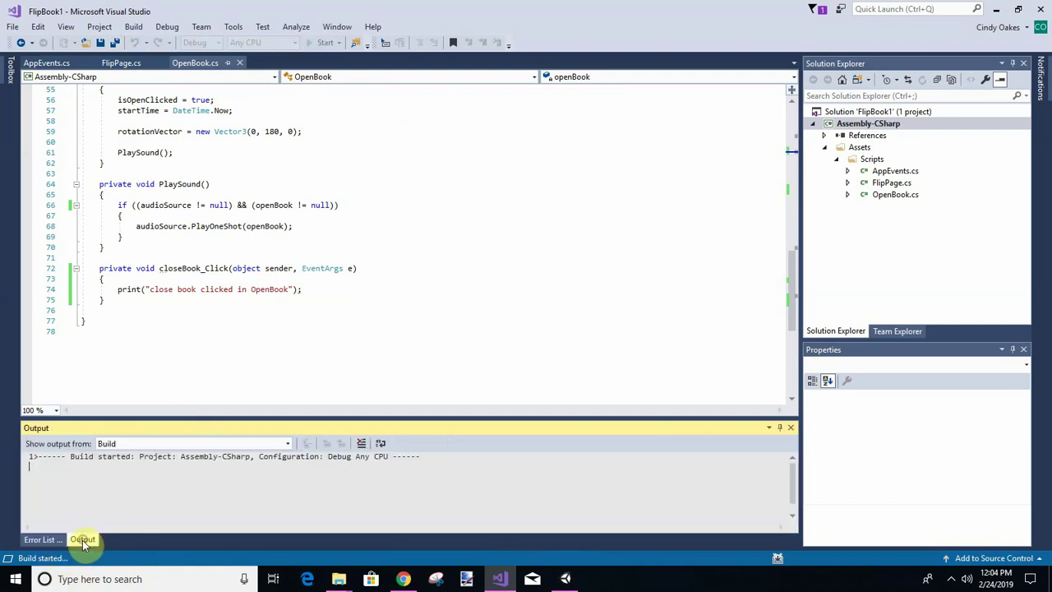
{"action": "left_click", "coordinate": [41, 540]}
{"action": "scroll", "coordinate": [313, 263], "scroll_direction": "down", "scroll_amount": 3}
{"action": "scroll", "coordinate": [313, 263], "scroll_direction": "down", "scroll_amount": 3}
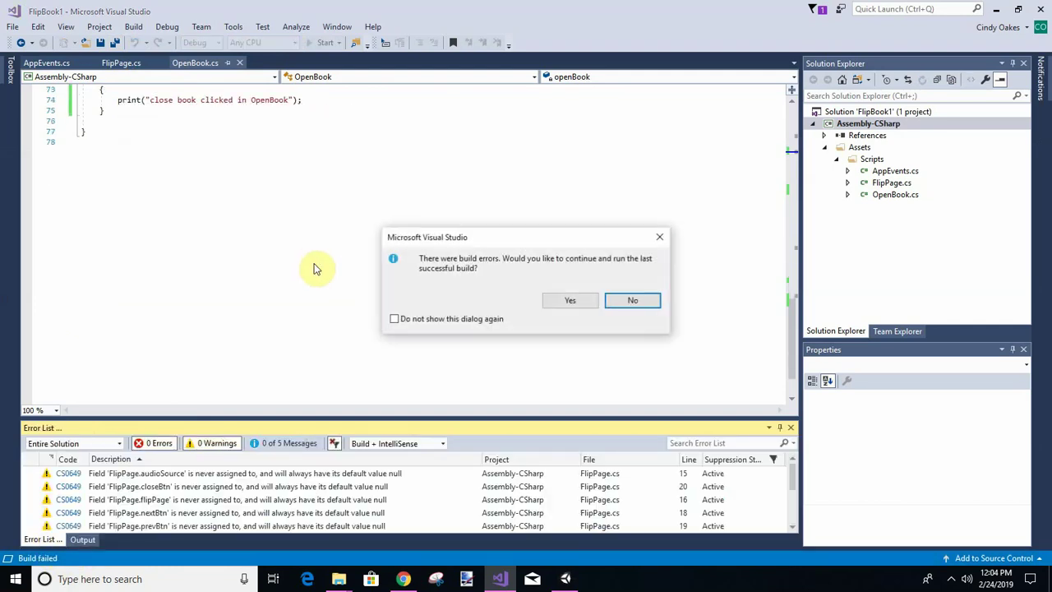
{"action": "left_click", "coordinate": [633, 301]}
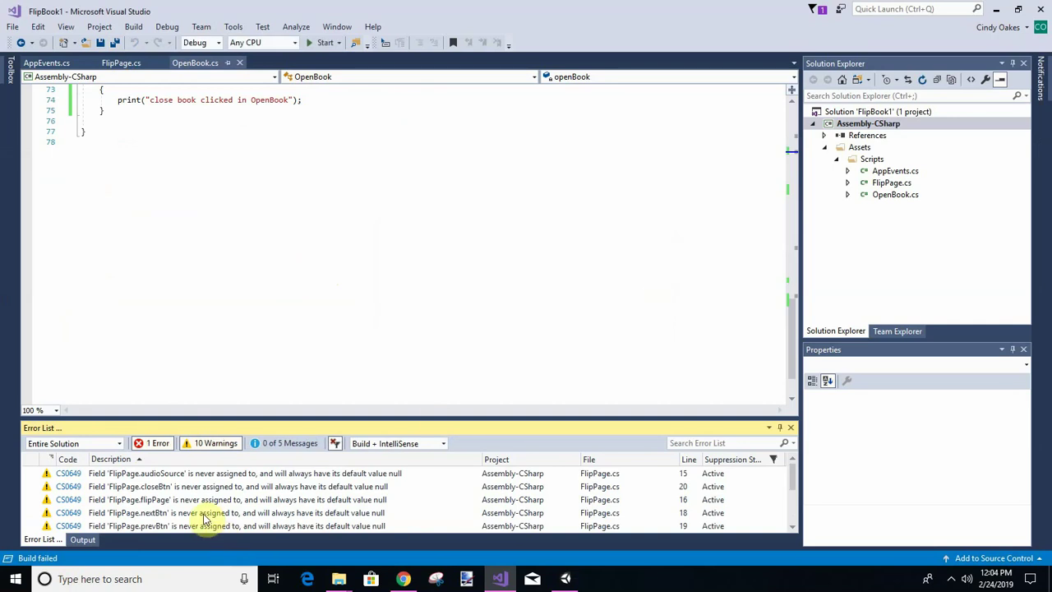
{"action": "double_click", "coordinate": [206, 513]}
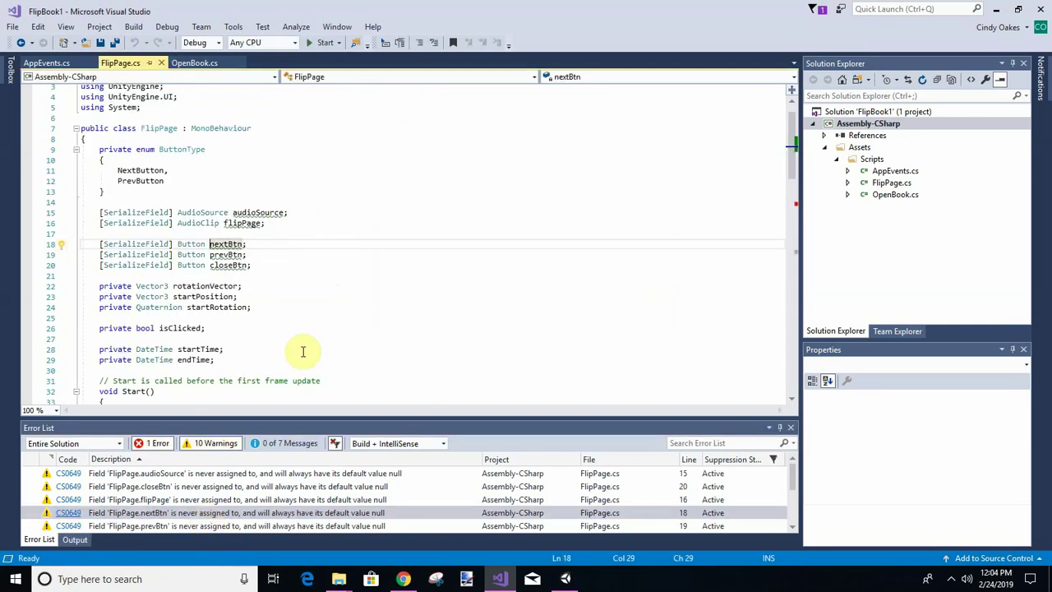
{"action": "scroll", "coordinate": [357, 162], "scroll_direction": "down", "scroll_amount": 3}
{"action": "scroll", "coordinate": [357, 162], "scroll_direction": "down", "scroll_amount": 2}
{"action": "scroll", "coordinate": [128, 488], "scroll_direction": "down", "scroll_amount": 2}
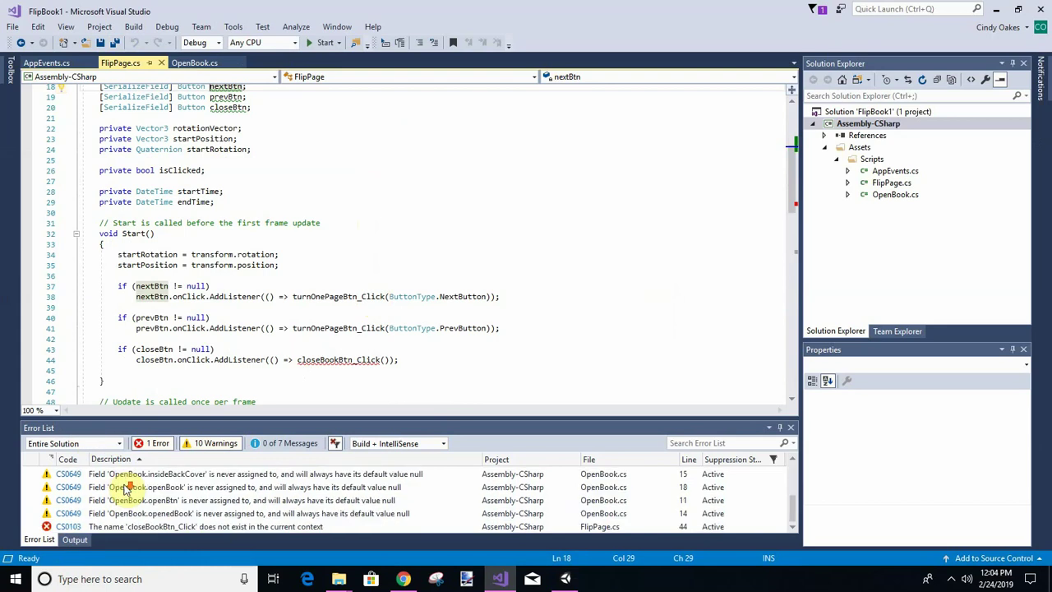
{"action": "double_click", "coordinate": [136, 526]}
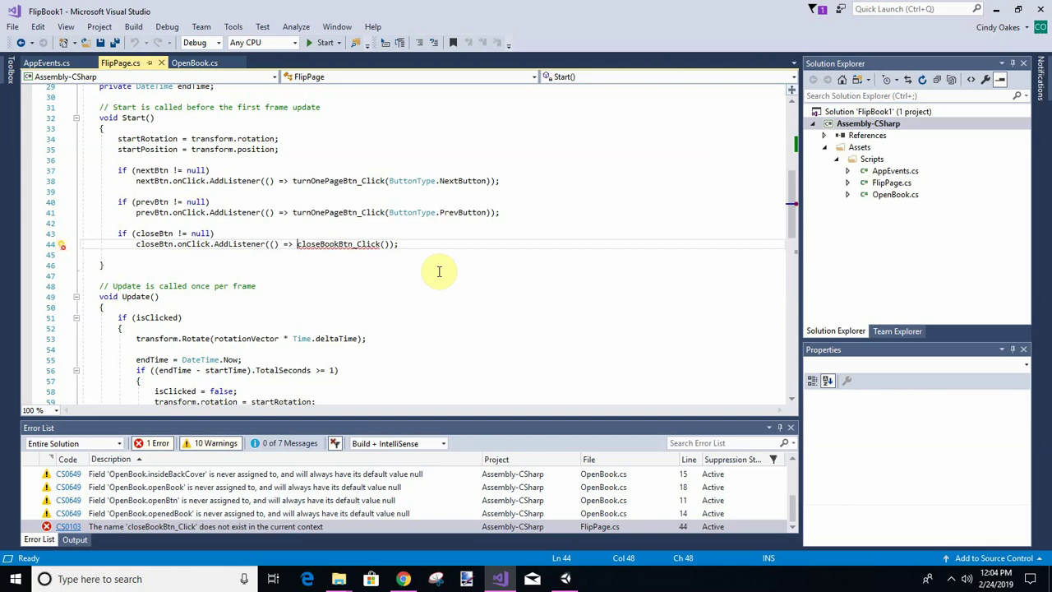
{"action": "scroll", "coordinate": [406, 274], "scroll_direction": "down", "scroll_amount": 2}
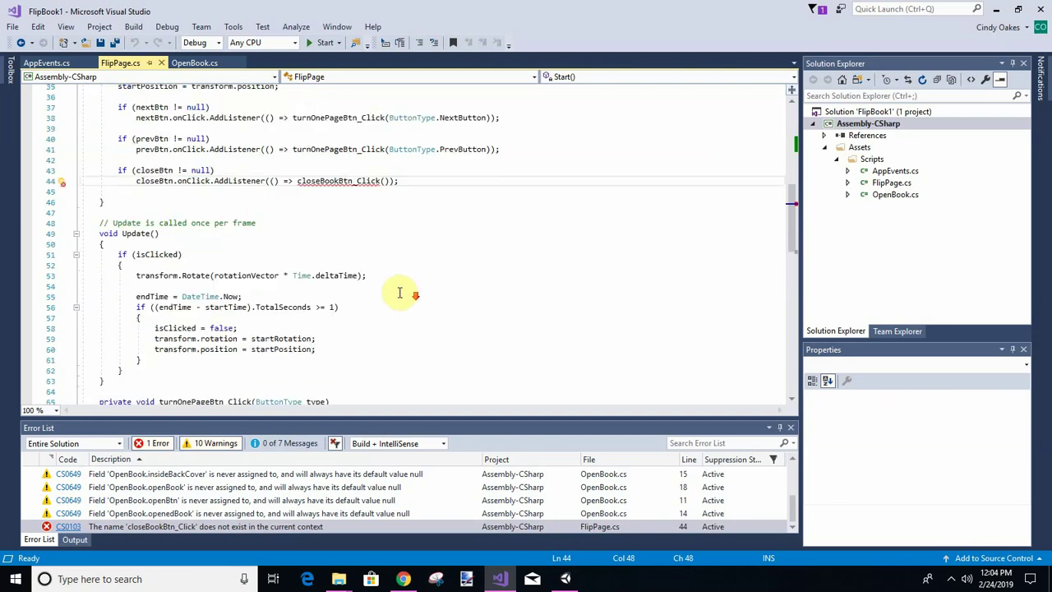
{"action": "scroll", "coordinate": [403, 292], "scroll_direction": "down", "scroll_amount": 9}
{"action": "scroll", "coordinate": [397, 286], "scroll_direction": "down", "scroll_amount": 4}
{"action": "scroll", "coordinate": [396, 286], "scroll_direction": "up", "scroll_amount": 4}
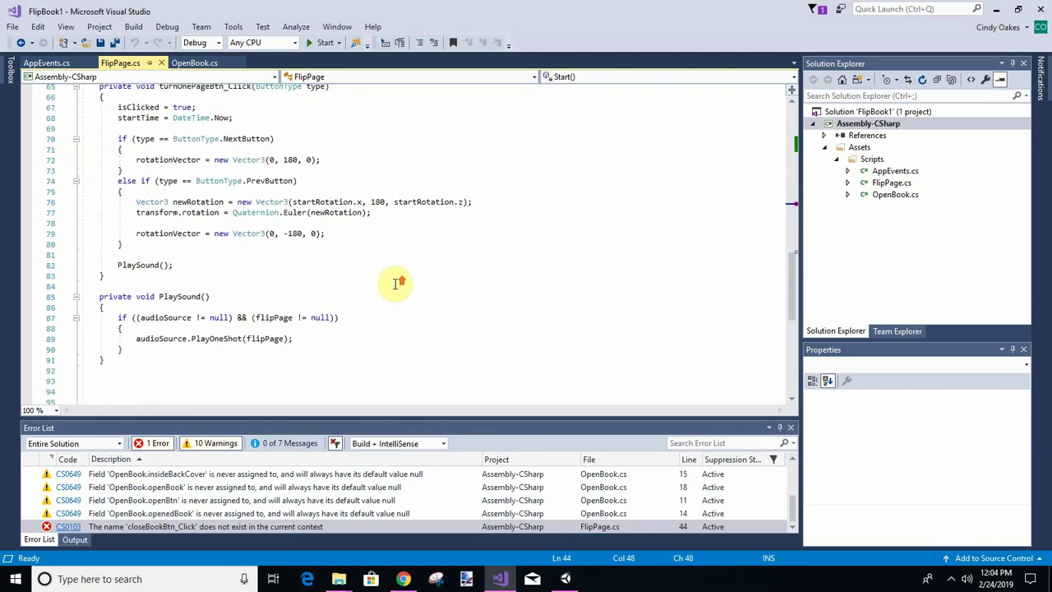
{"action": "scroll", "coordinate": [396, 284], "scroll_direction": "up", "scroll_amount": 1}
{"action": "scroll", "coordinate": [396, 285], "scroll_direction": "up", "scroll_amount": 1}
{"action": "scroll", "coordinate": [396, 284], "scroll_direction": "up", "scroll_amount": 2}
{"action": "scroll", "coordinate": [396, 283], "scroll_direction": "up", "scroll_amount": 4}
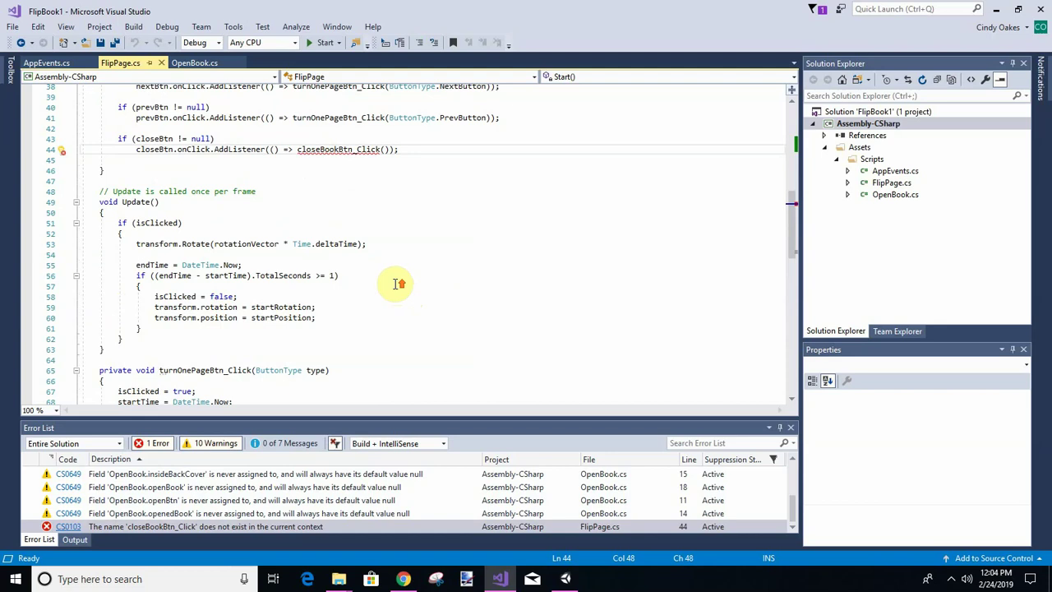
{"action": "scroll", "coordinate": [395, 283], "scroll_direction": "up", "scroll_amount": 3}
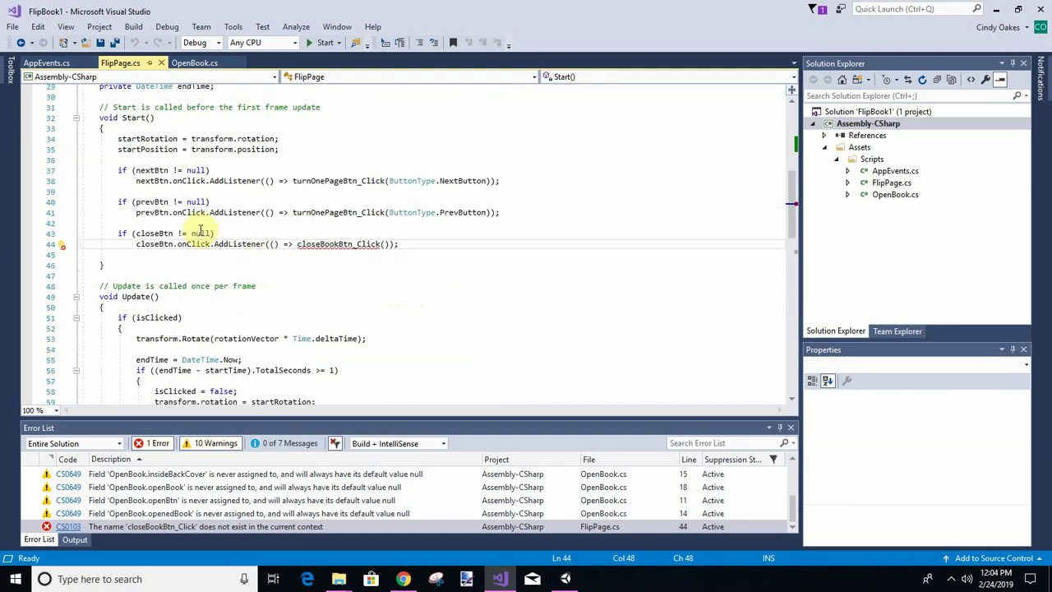
{"action": "scroll", "coordinate": [304, 240], "scroll_direction": "down", "scroll_amount": 3}
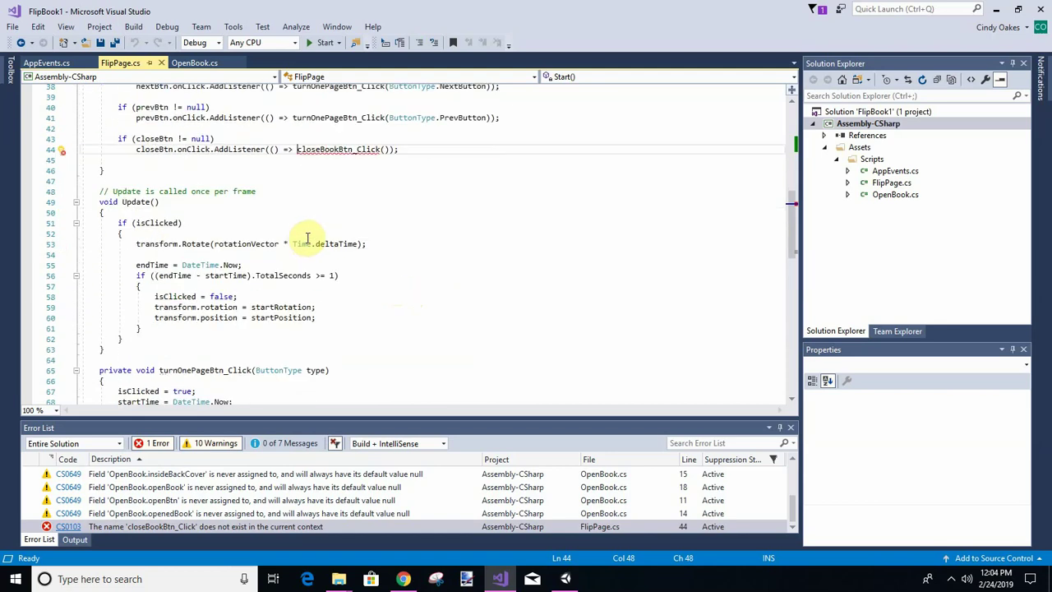
{"action": "scroll", "coordinate": [307, 237], "scroll_direction": "down", "scroll_amount": 2}
{"action": "scroll", "coordinate": [301, 237], "scroll_direction": "down", "scroll_amount": 3}
{"action": "scroll", "coordinate": [287, 240], "scroll_direction": "down", "scroll_amount": 5}
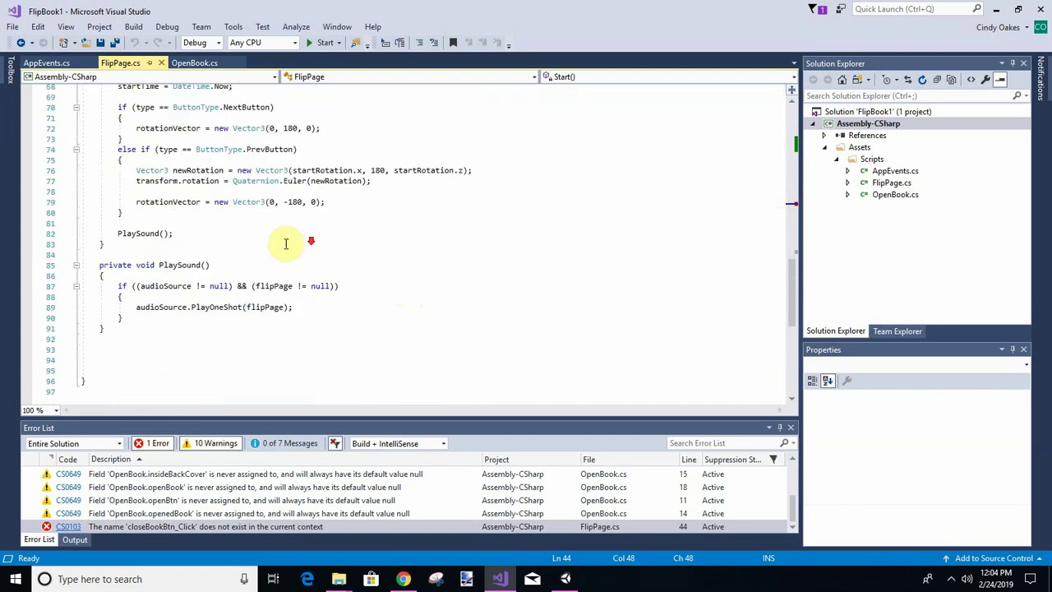
- Declare a private void closeBookBtn_Click() method below PlaySound in FlipPage.cs and save
{"action": "left_click", "coordinate": [124, 338]}
{"action": "key", "text": "Return"}
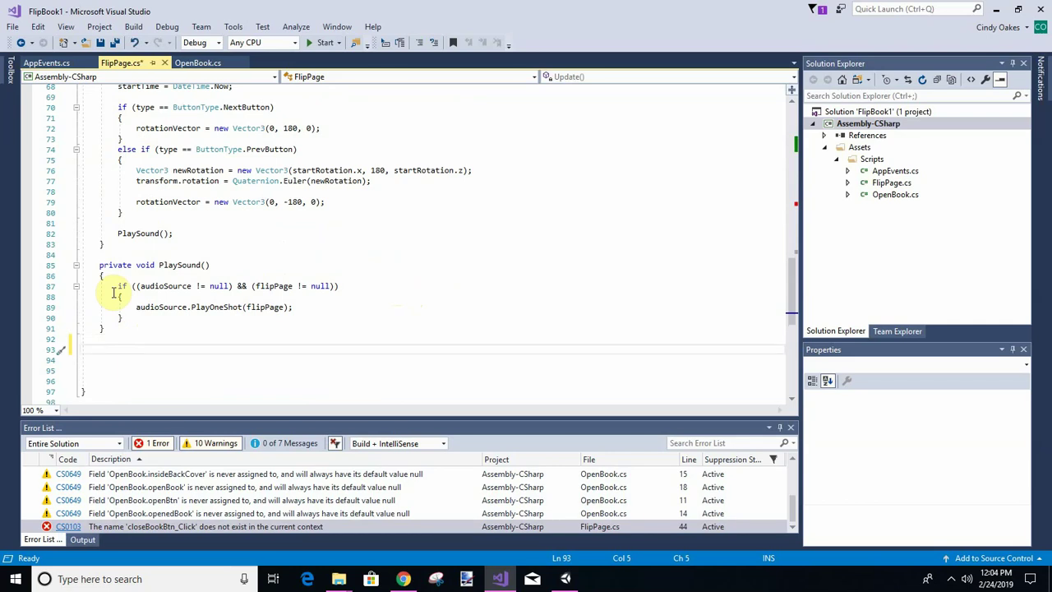
{"action": "type", "text": "p"}
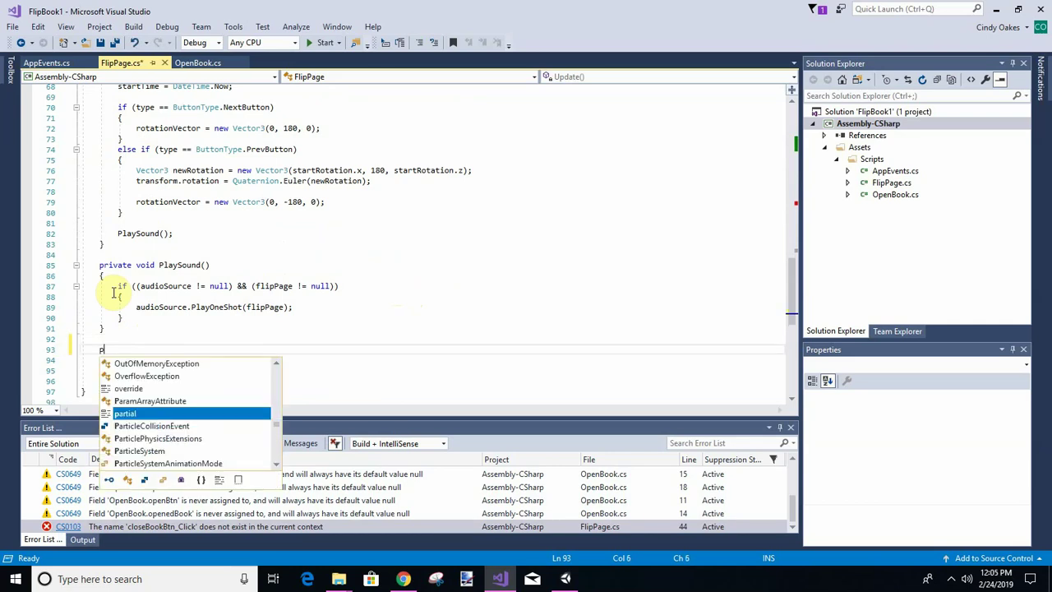
{"action": "type", "text": "rivte"}
{"action": "key", "text": "BackSpace"}
{"action": "key", "text": "BackSpace"}
{"action": "key", "text": "BackSpace"}
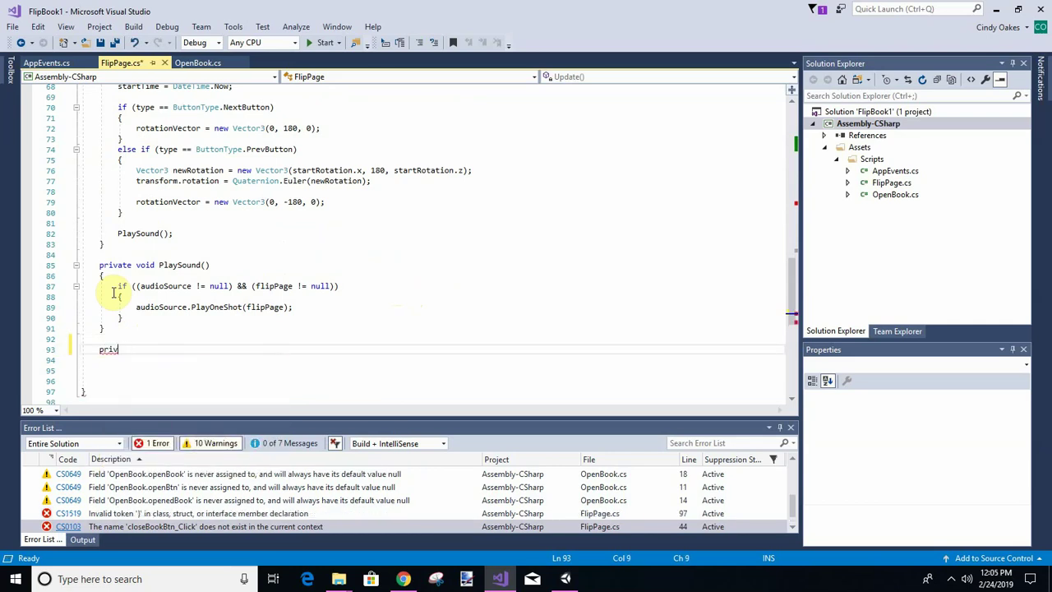
{"action": "type", "text": "voi"}
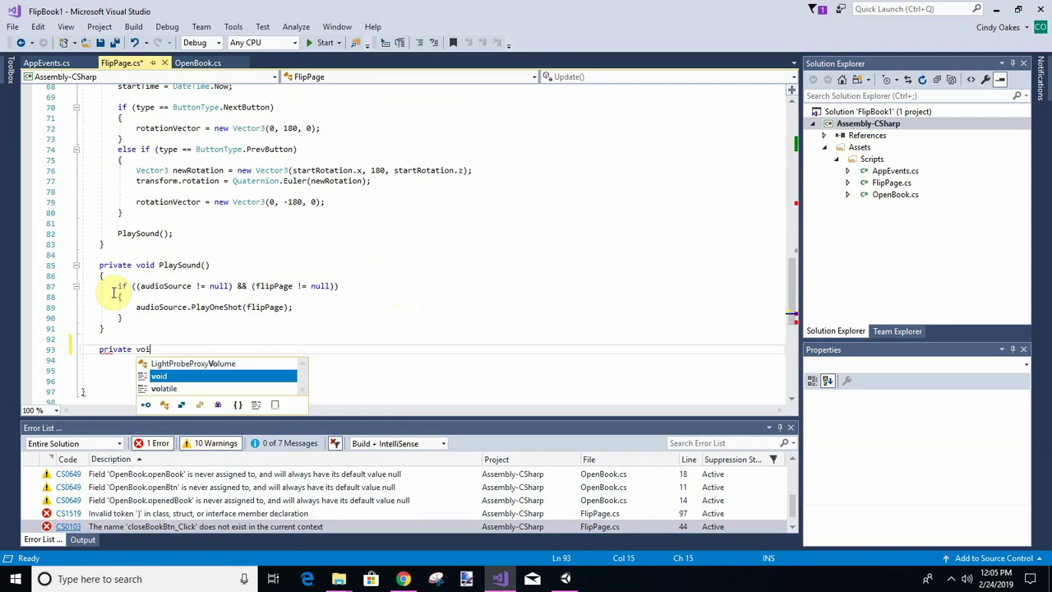
{"action": "type", "text": "d closeBookBtn_Click"}
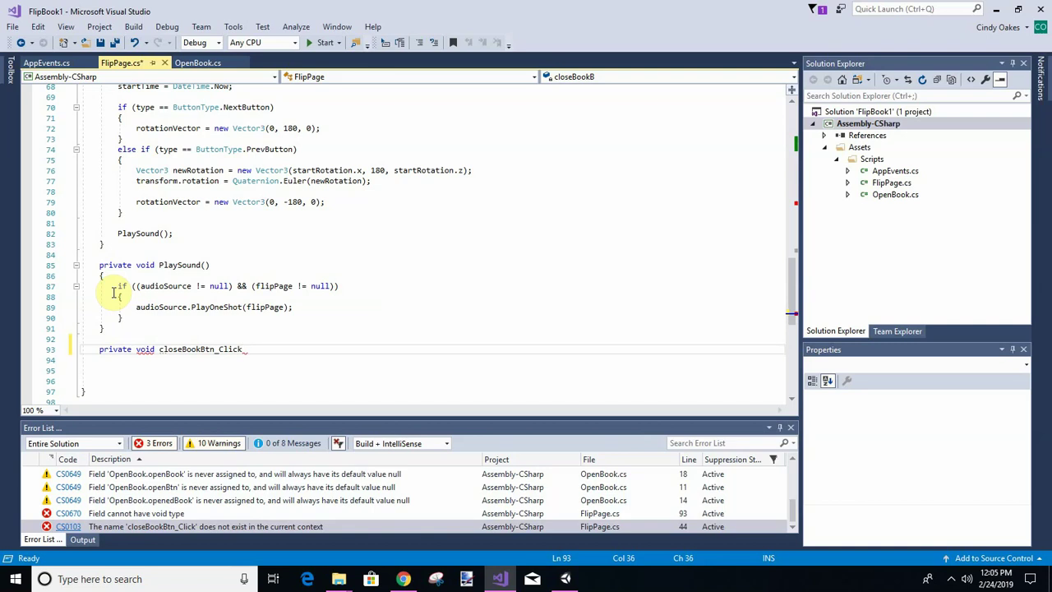
{"action": "type", "text": "()"}
{"action": "key", "text": "Return"}
{"action": "key", "text": "Return"}
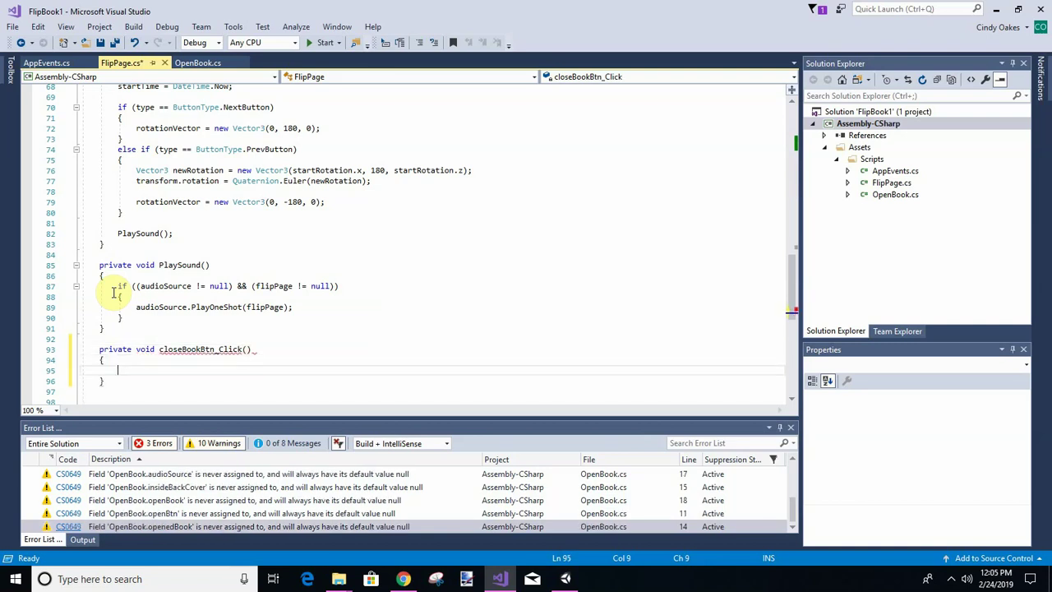
{"action": "key", "text": "ctrl+s"}
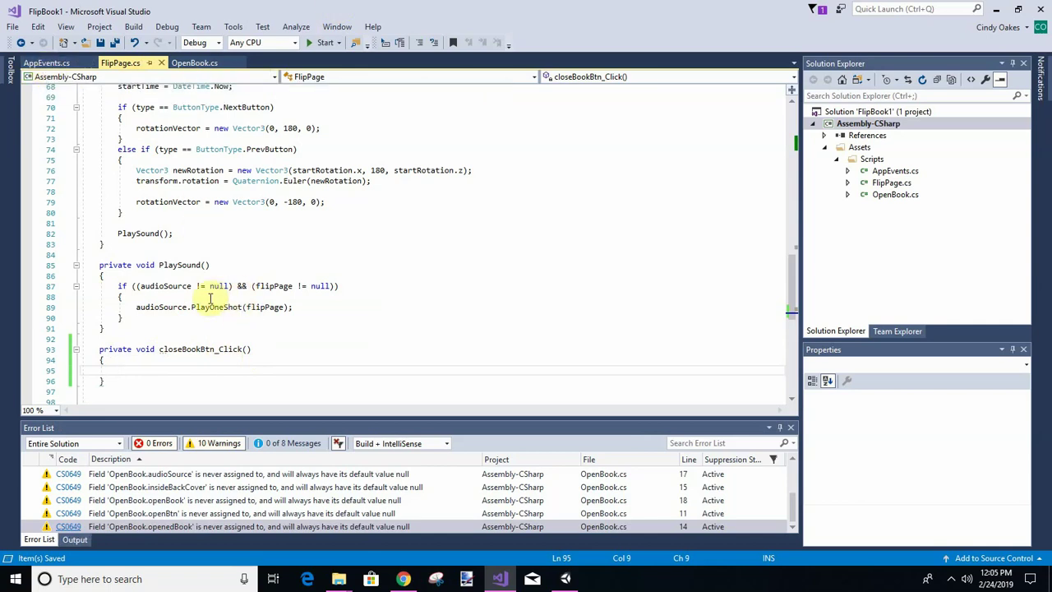
- Review the OpenBook and AppEvents scripts before returning to FlipPage.cs
{"action": "left_click", "coordinate": [188, 64]}
{"action": "scroll", "coordinate": [206, 257], "scroll_direction": "up", "scroll_amount": 7}
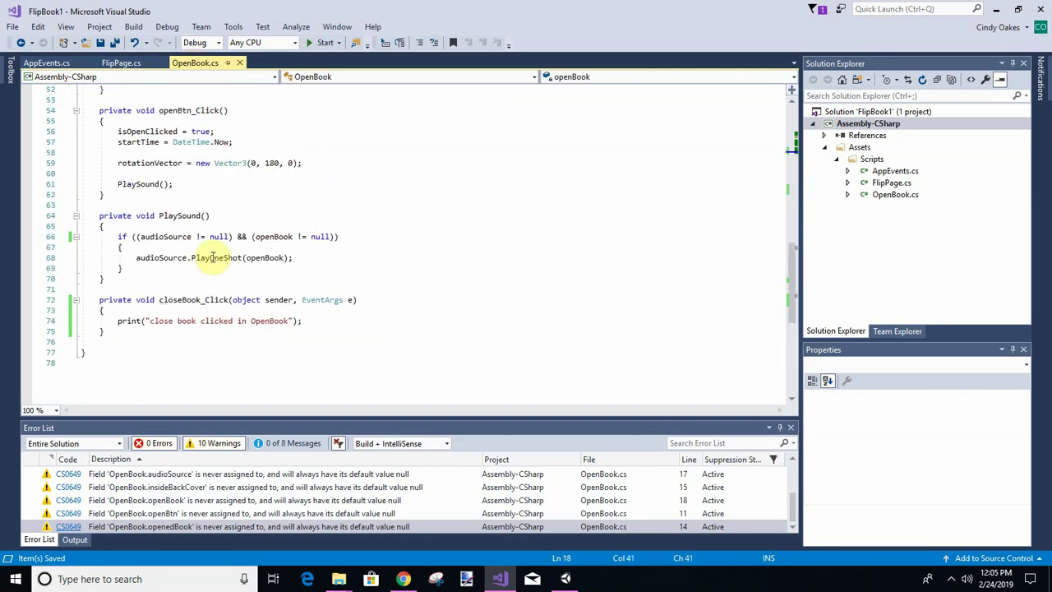
{"action": "left_click", "coordinate": [46, 64]}
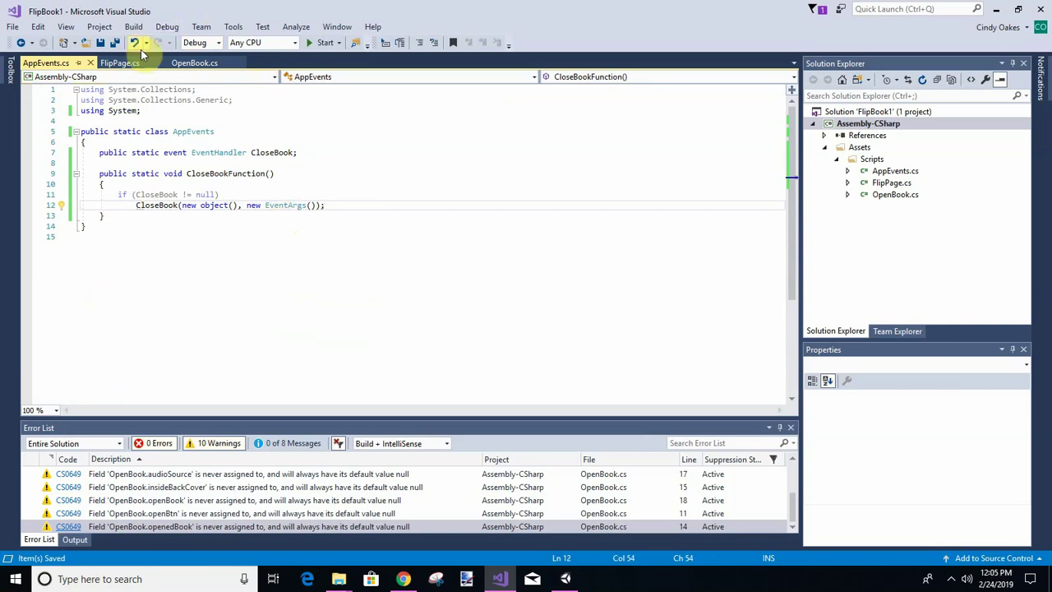
{"action": "left_click", "coordinate": [195, 63]}
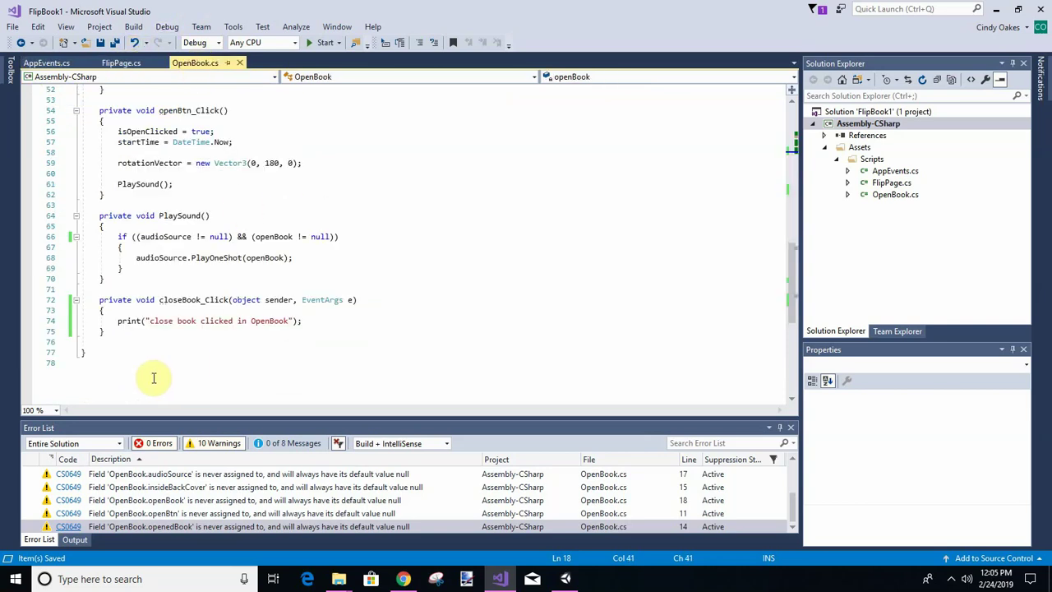
{"action": "left_click", "coordinate": [121, 64]}
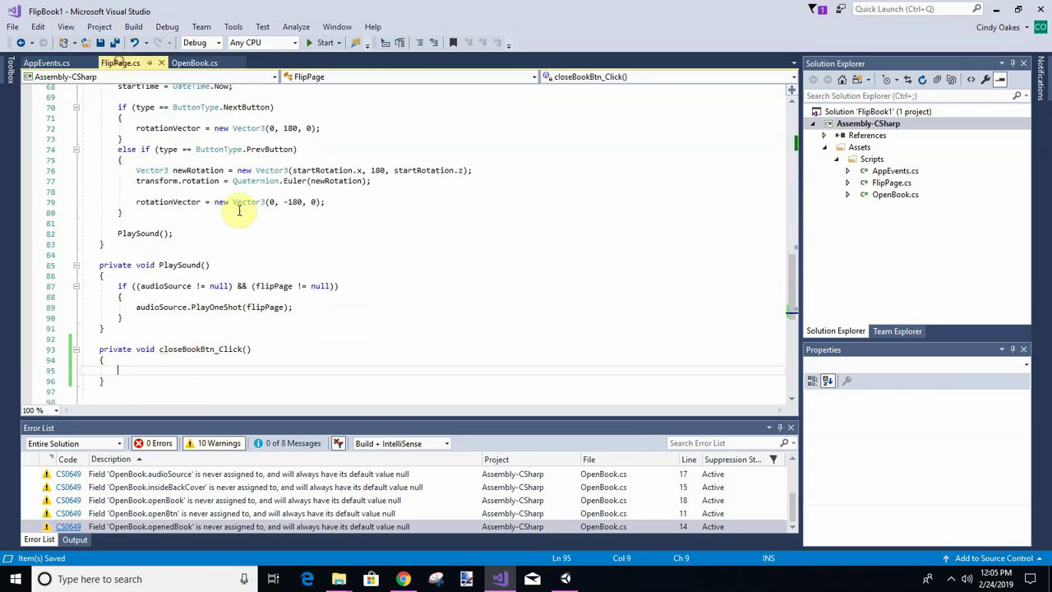
- Add AppEvents.CloseBookFunction(); inside closeBookBtn_Click and save FlipPage.cs
{"action": "type", "text": "app"}
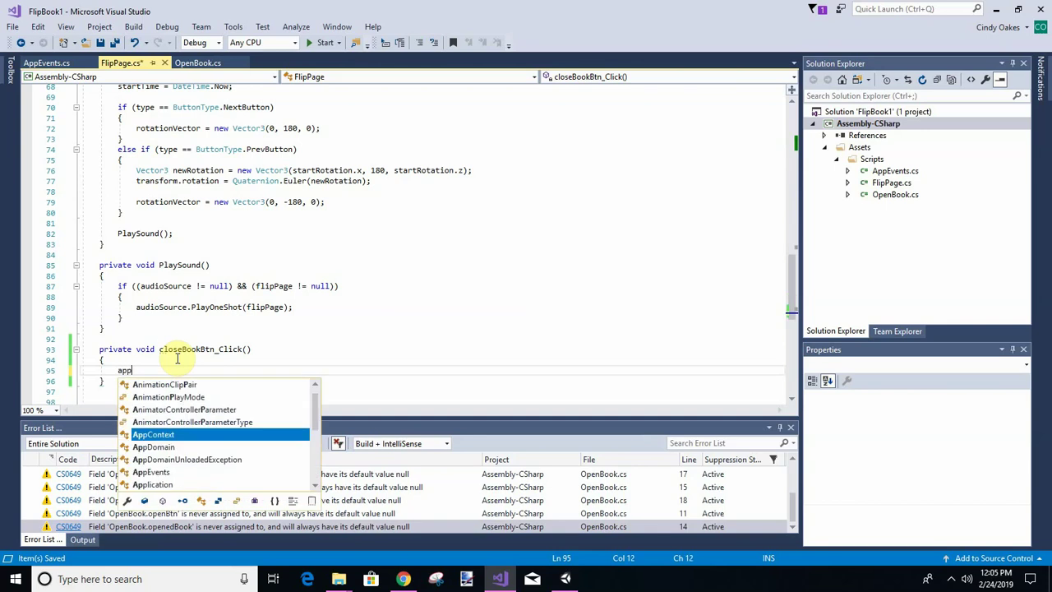
{"action": "type", "text": "e."}
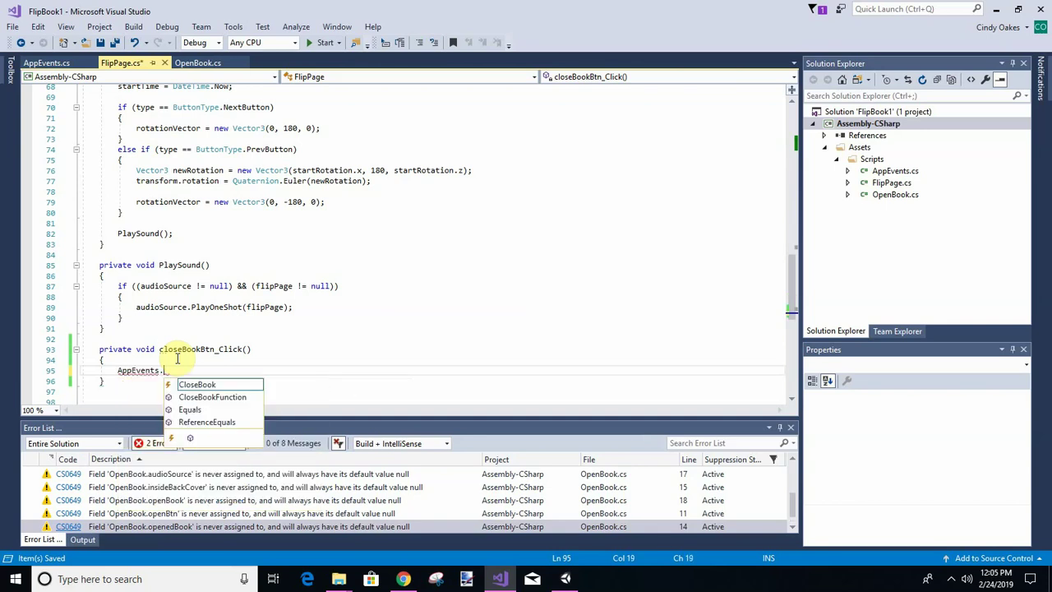
{"action": "type", "text": "clos"}
{"action": "key", "text": "Down"}
{"action": "key", "text": "Tab"}
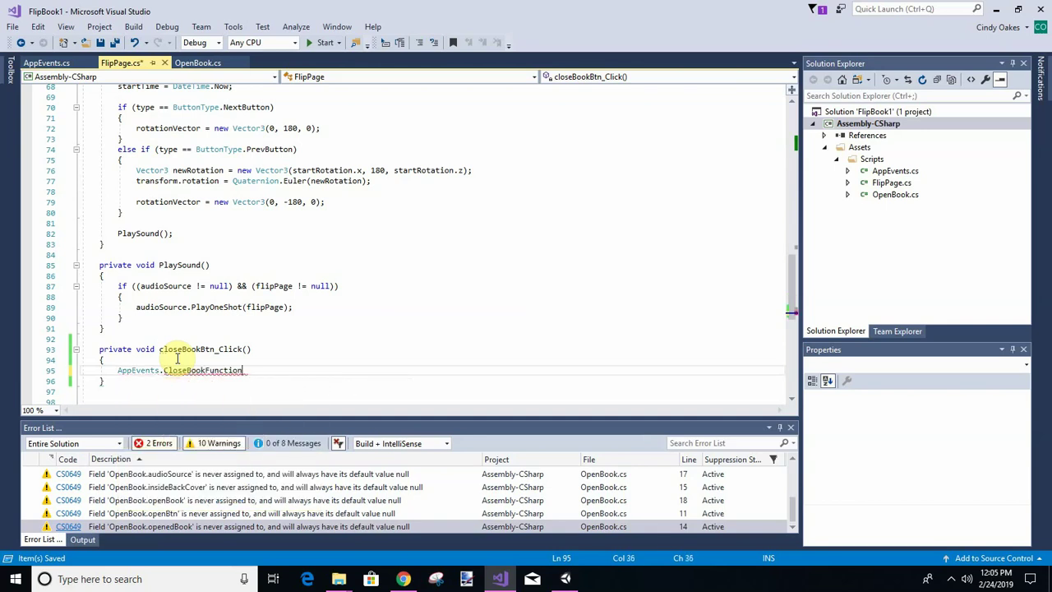
{"action": "type", "text": "();"}
{"action": "key", "text": "ctrl+s"}
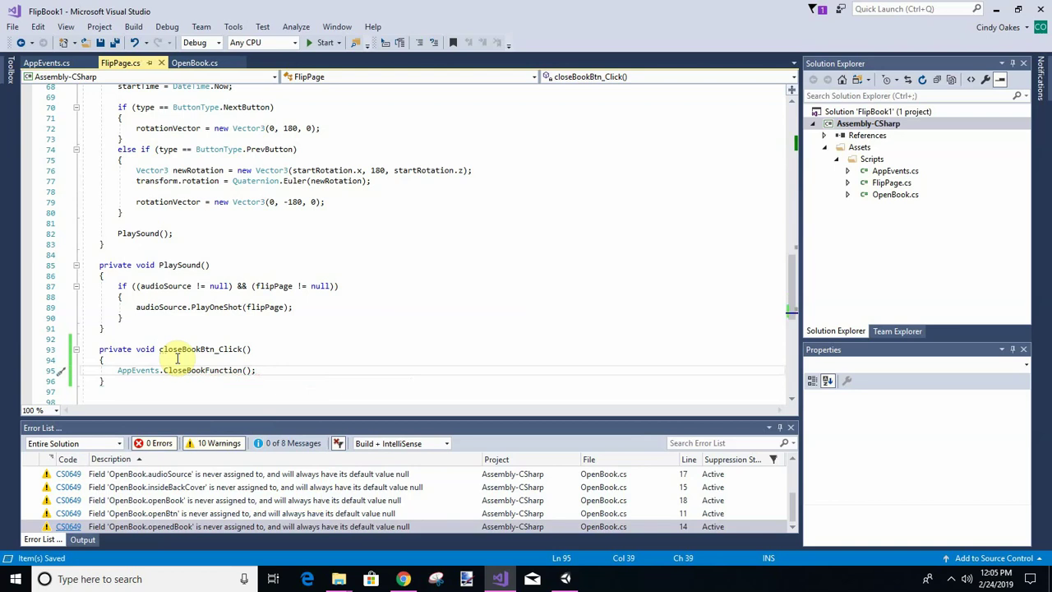
{"action": "left_click", "coordinate": [565, 582]}
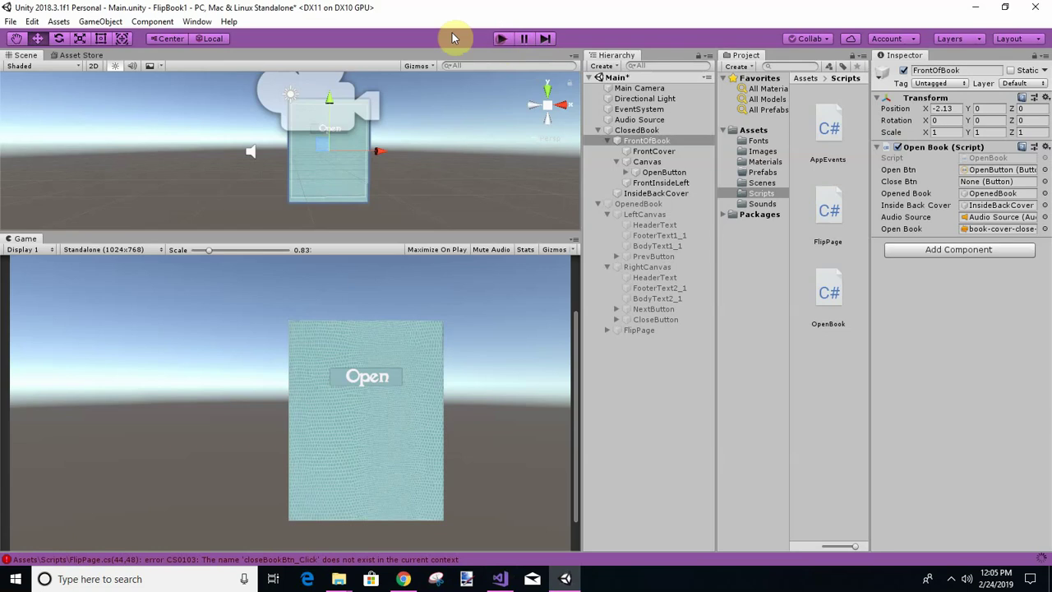
- Play the scene, open the book, close it with the X to log the close message, then stop
{"action": "left_click", "coordinate": [500, 39]}
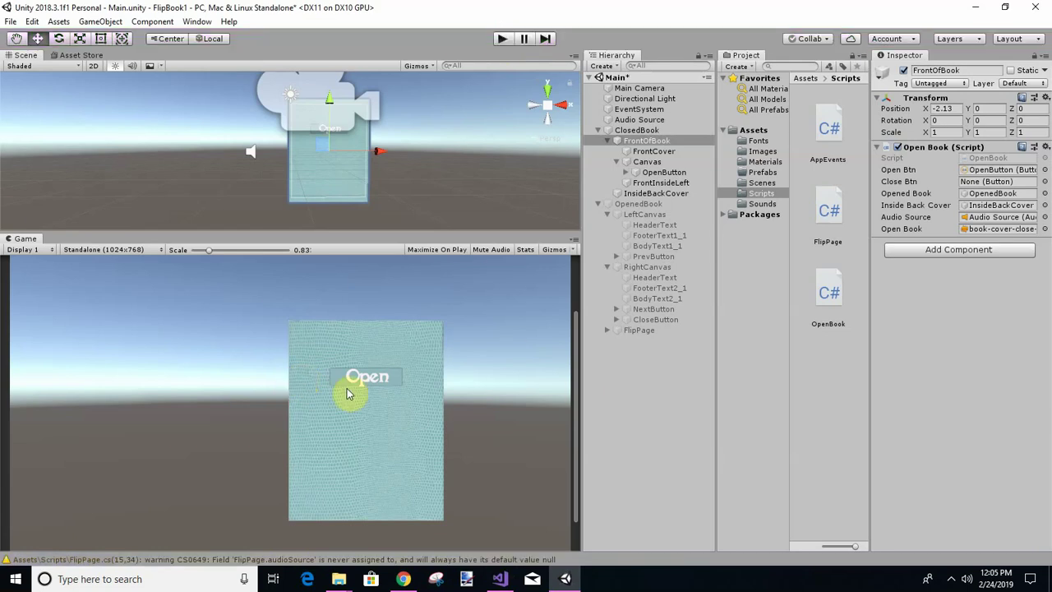
{"action": "left_click", "coordinate": [503, 38]}
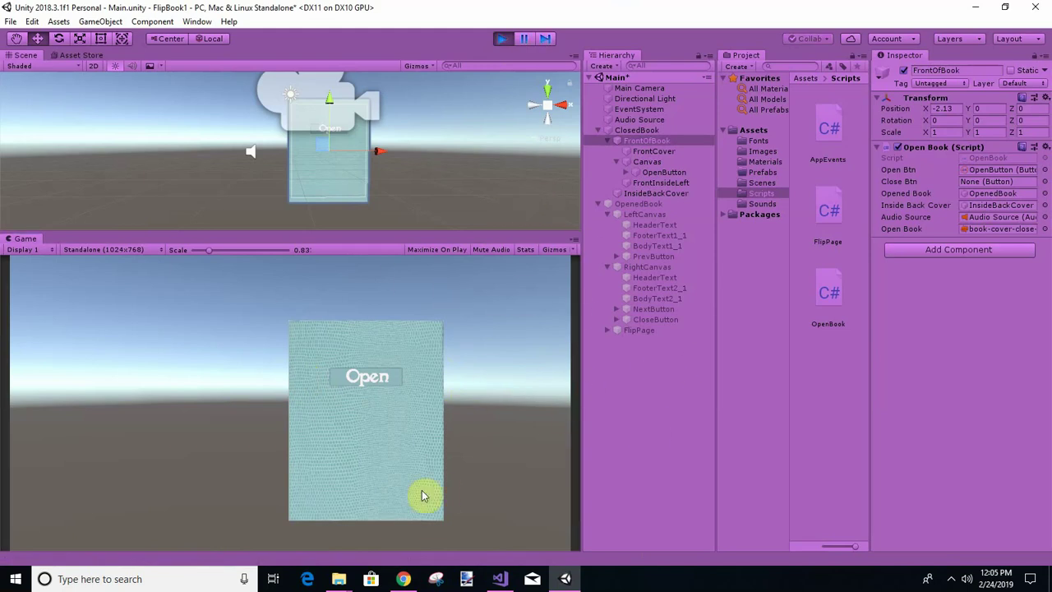
{"action": "left_click", "coordinate": [374, 376]}
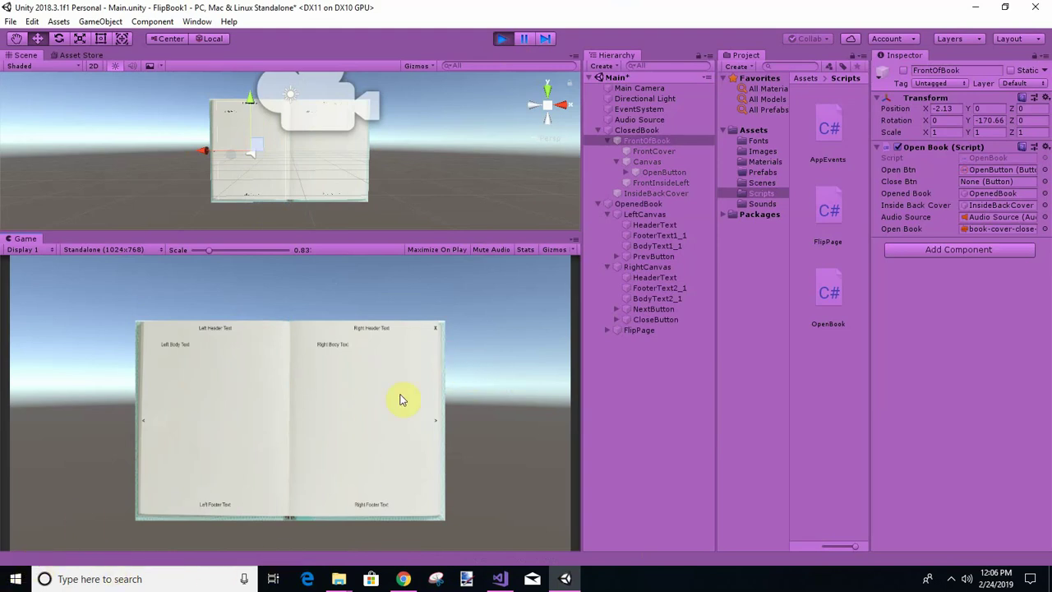
{"action": "left_click", "coordinate": [436, 329]}
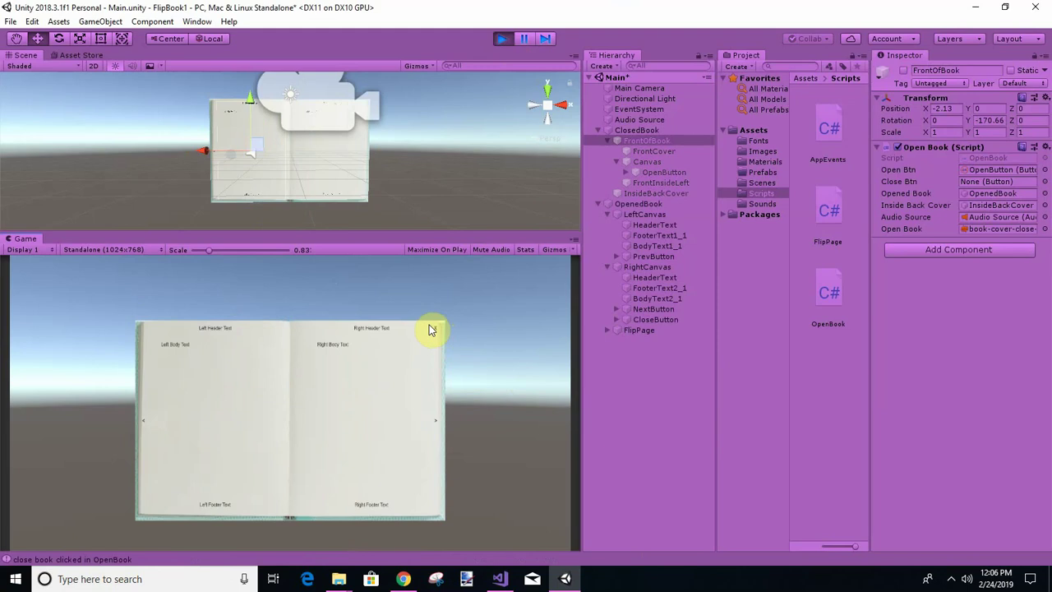
{"action": "left_click", "coordinate": [503, 41]}
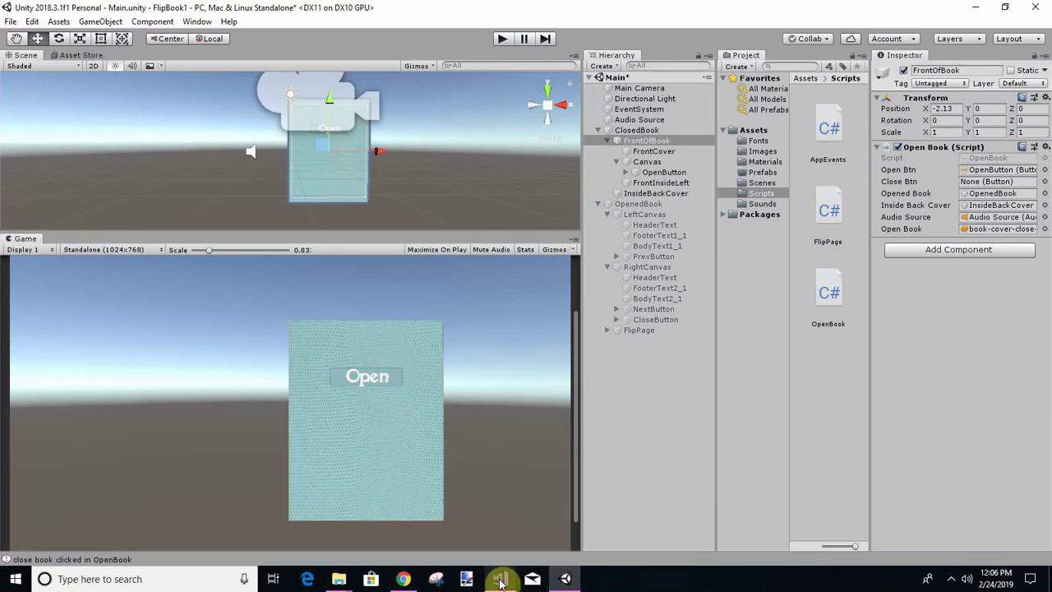
{"action": "left_click", "coordinate": [500, 579]}
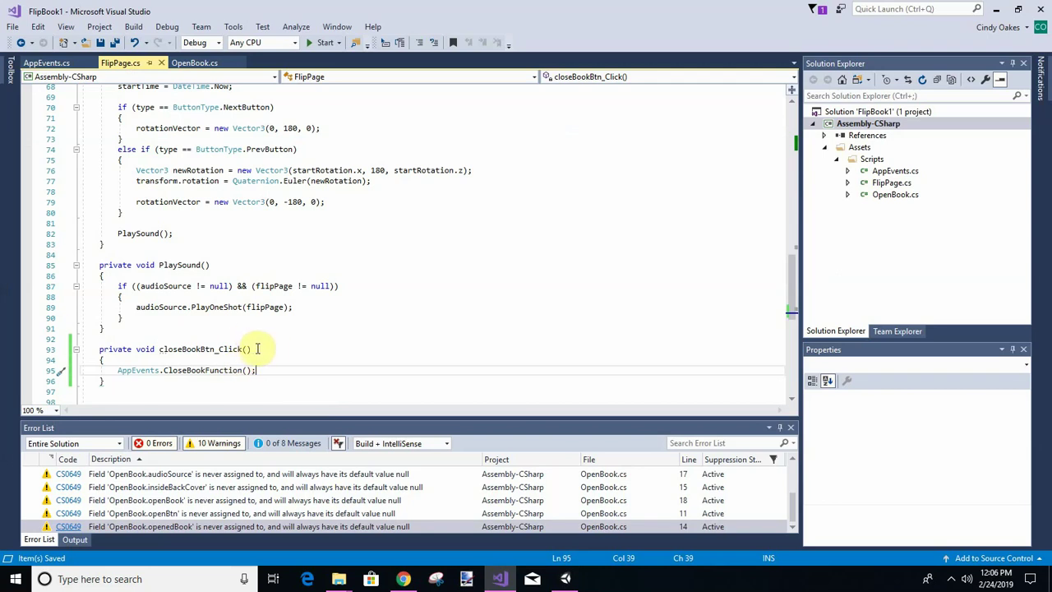
{"action": "scroll", "coordinate": [272, 352], "scroll_direction": "up", "scroll_amount": 8}
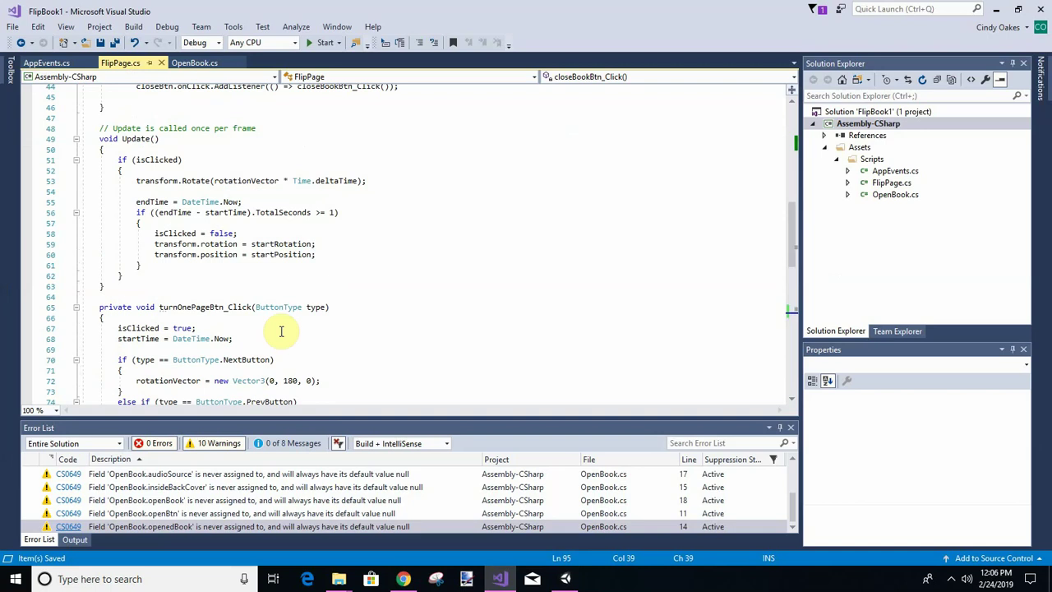
{"action": "scroll", "coordinate": [274, 312], "scroll_direction": "up", "scroll_amount": 7}
{"action": "scroll", "coordinate": [271, 265], "scroll_direction": "up", "scroll_amount": 8}
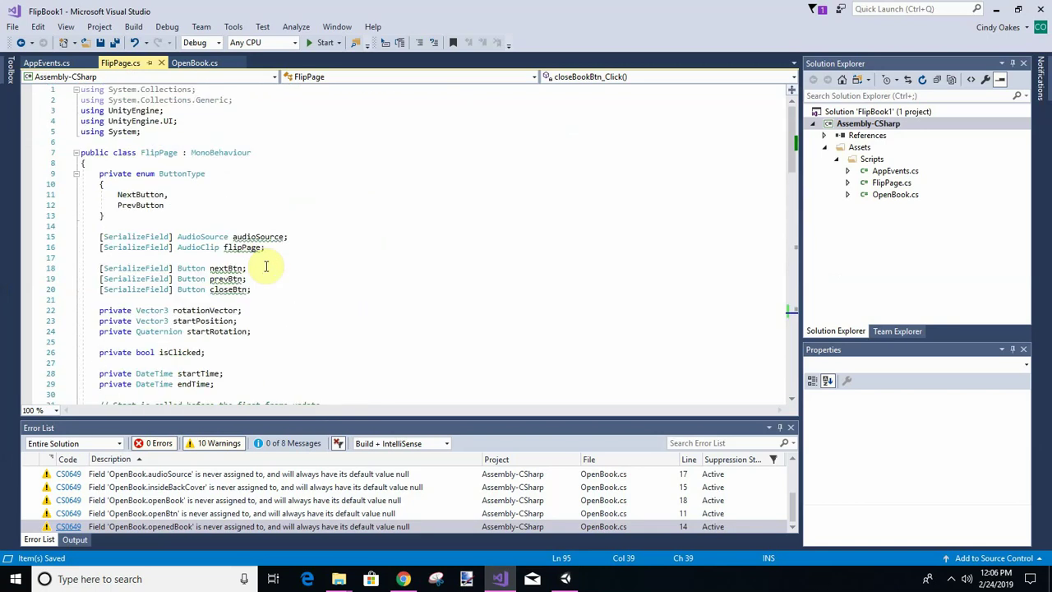